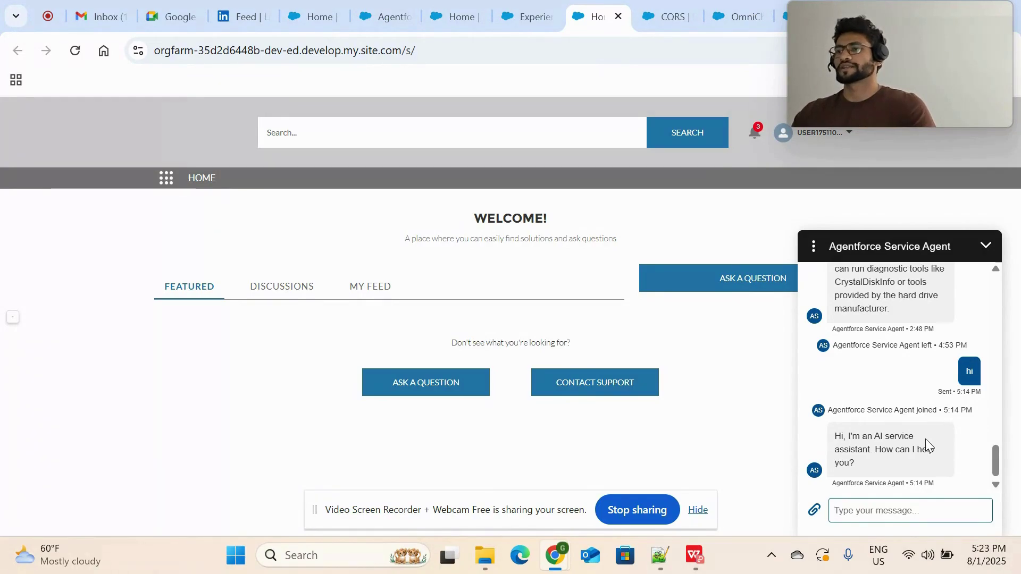
Send the BSOD/RAM FAQ question to the Agentforce chat and switch to the FAQ PDF.
key("ctrl+v")
key("Return")
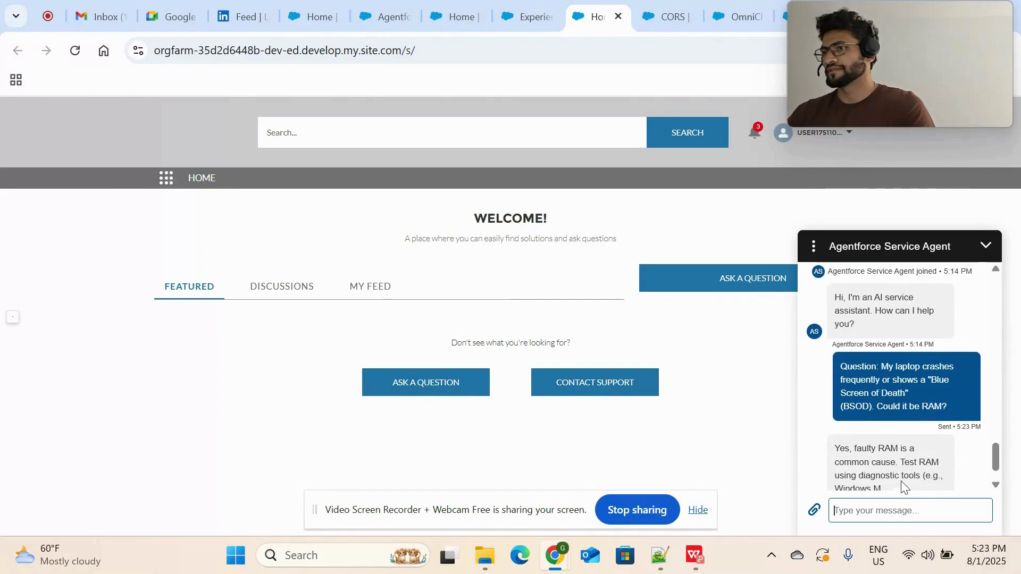
key("alt+Tab")
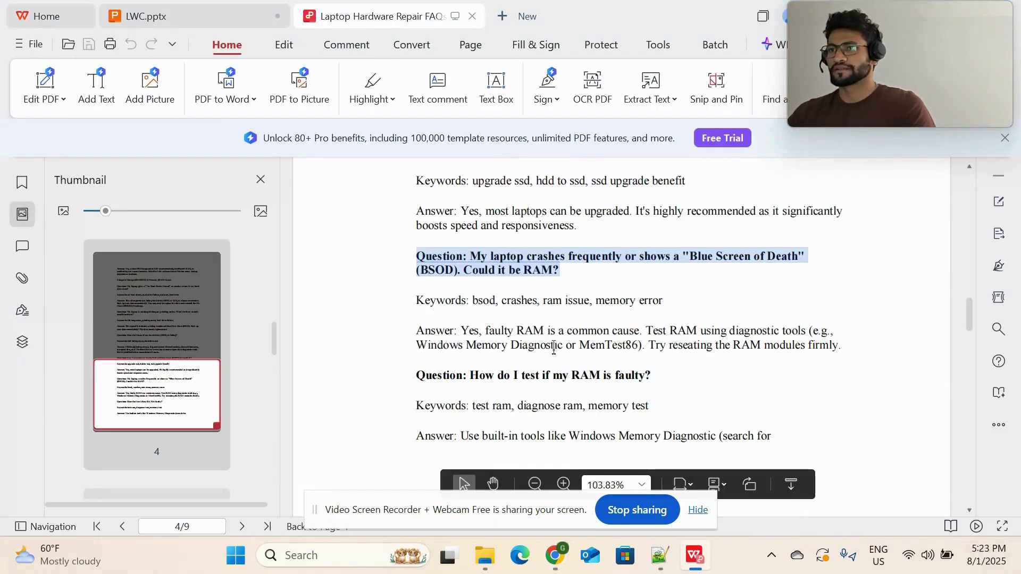
Highlight the FAQ's 'Yes, faulty RAM…' answer in the PDF and return to the chat.
key("alt+Tab")
key("alt+Tab")
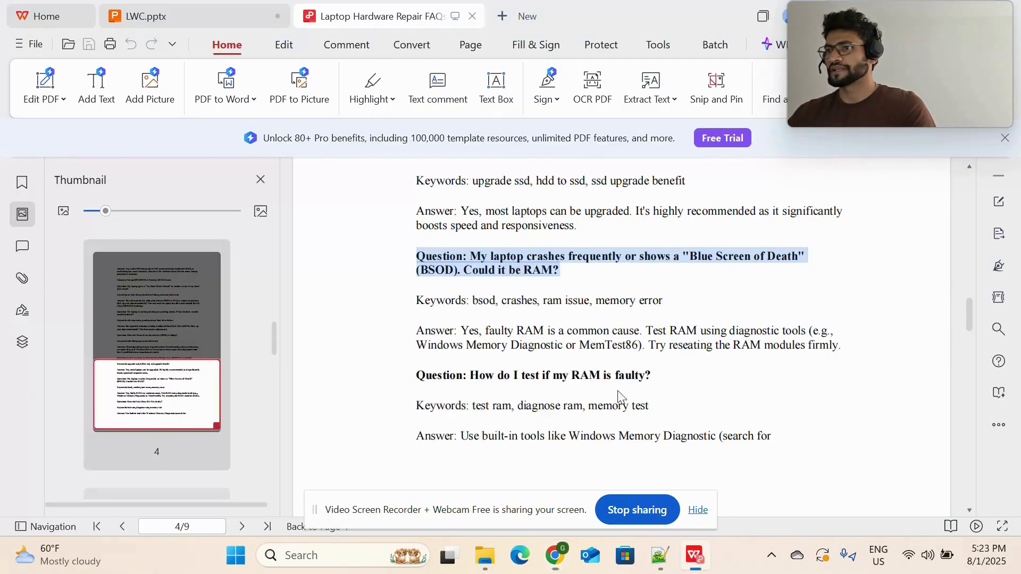
left_click_drag(461, 330, 840, 345)
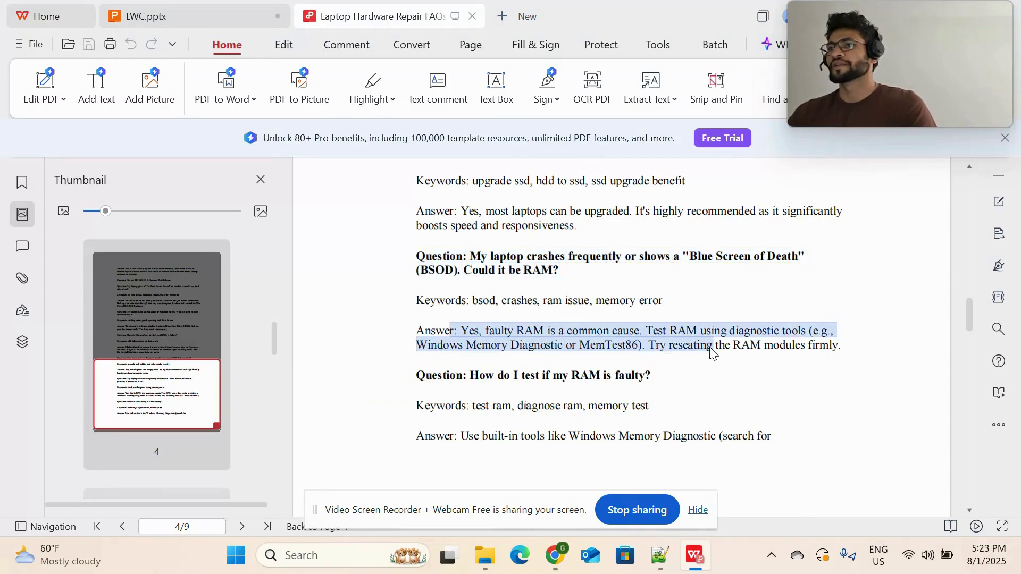
key("alt+Tab")
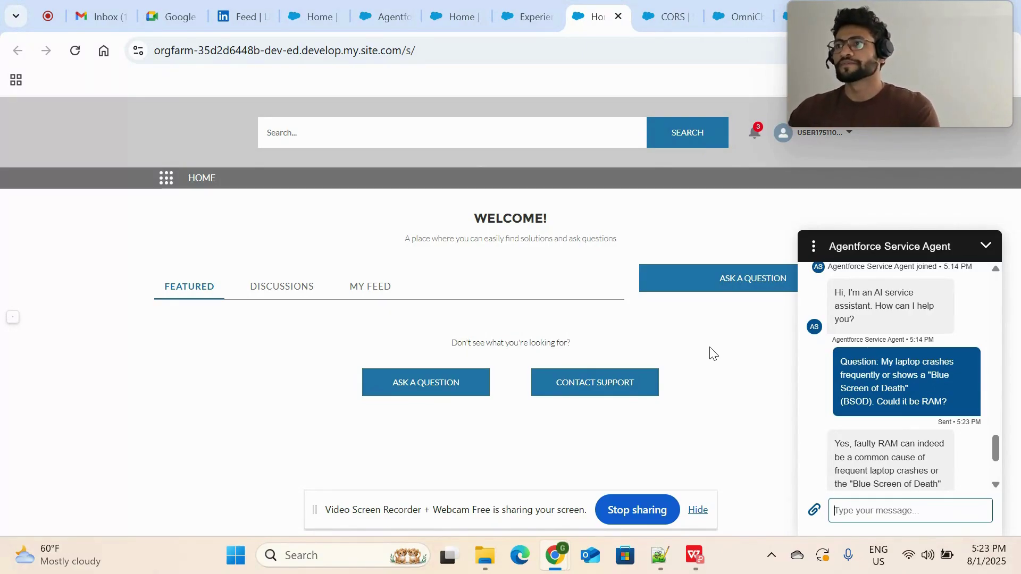
Close the Navigation Menu properties and view Embedded Messaging in the Components list, then return to the FAQ PDF.
left_click(541, 12)
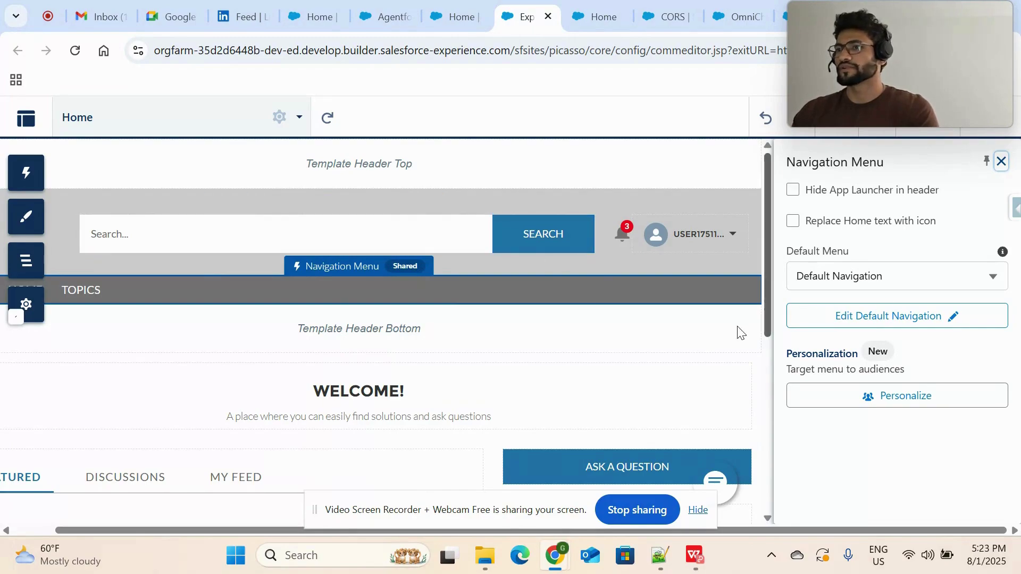
left_click(1001, 161)
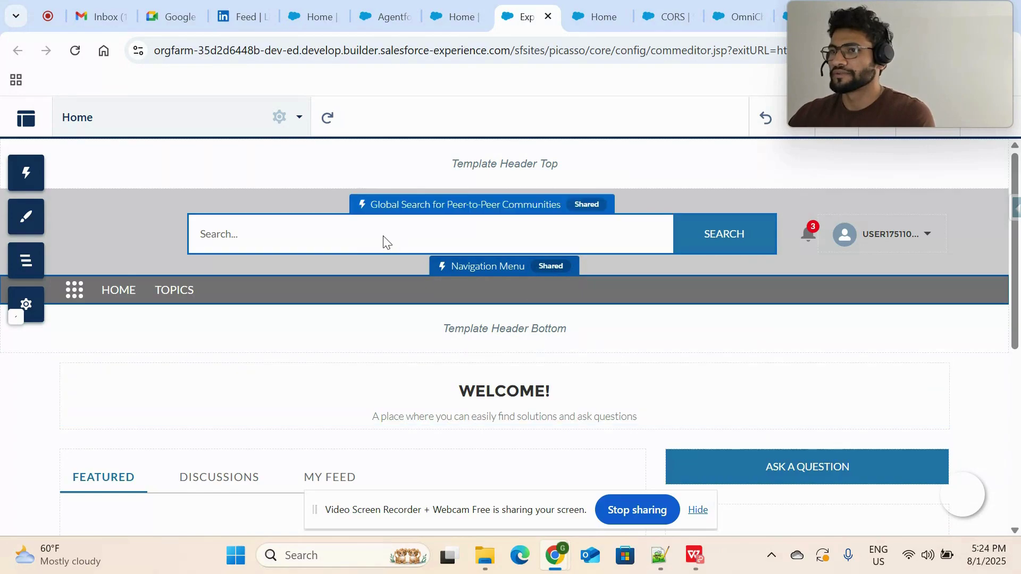
left_click(33, 165)
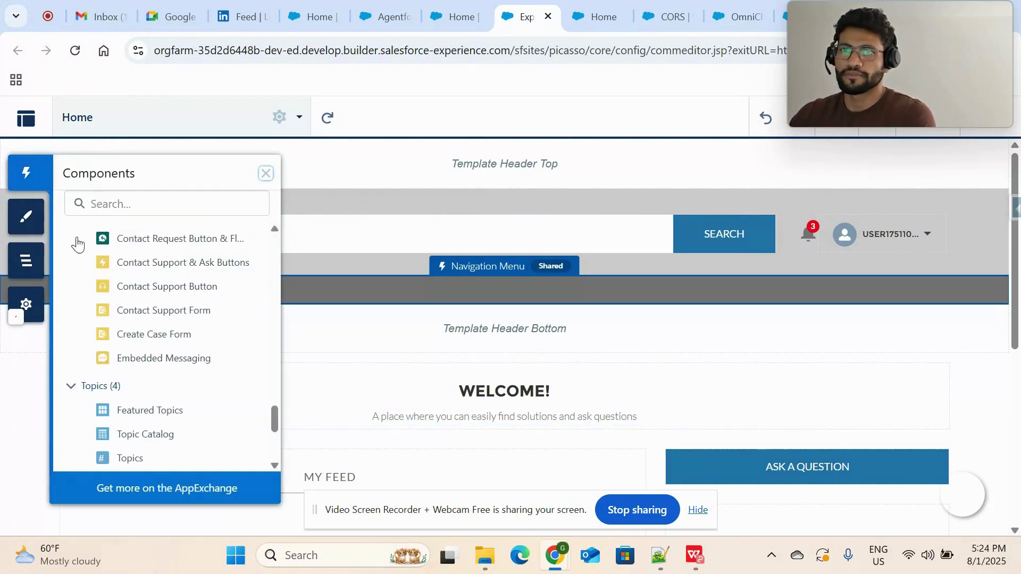
scroll(166, 420, "down", 4)
scroll(170, 340, "up", 4)
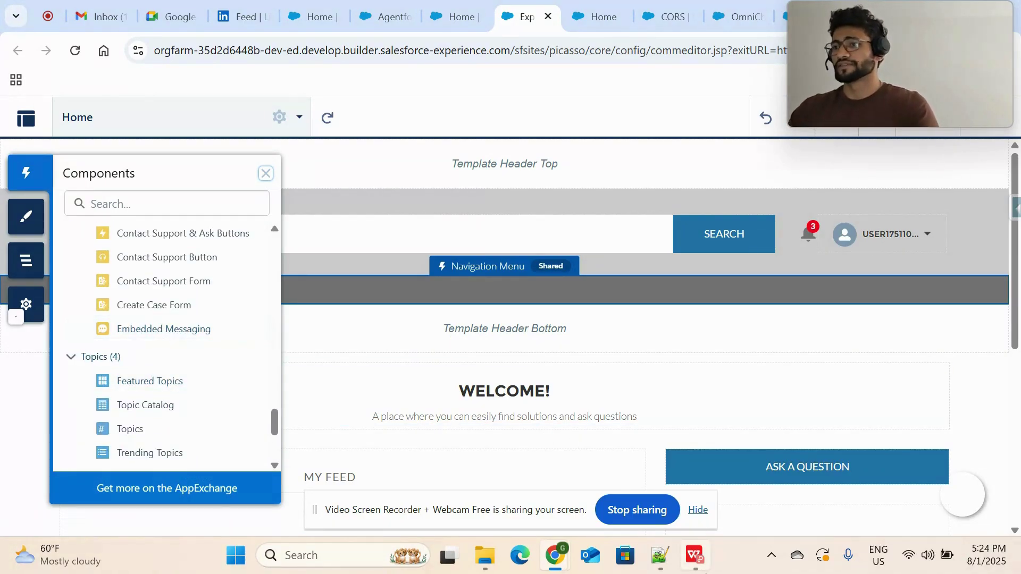
left_click(703, 568)
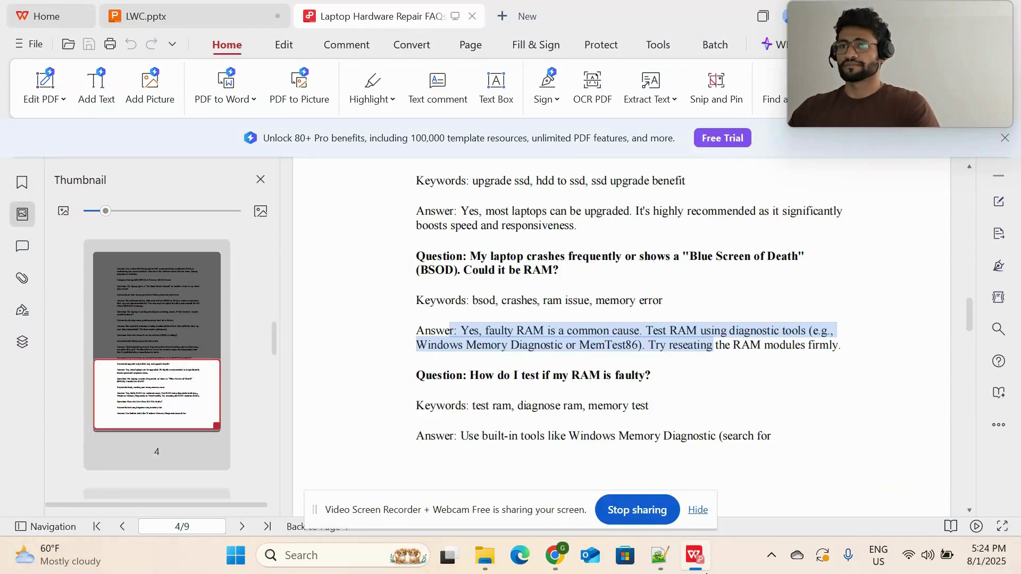
Show the slide 45 setup checklist in LWC.pptx, then return to the Salesforce Setup tab.
left_click(161, 7)
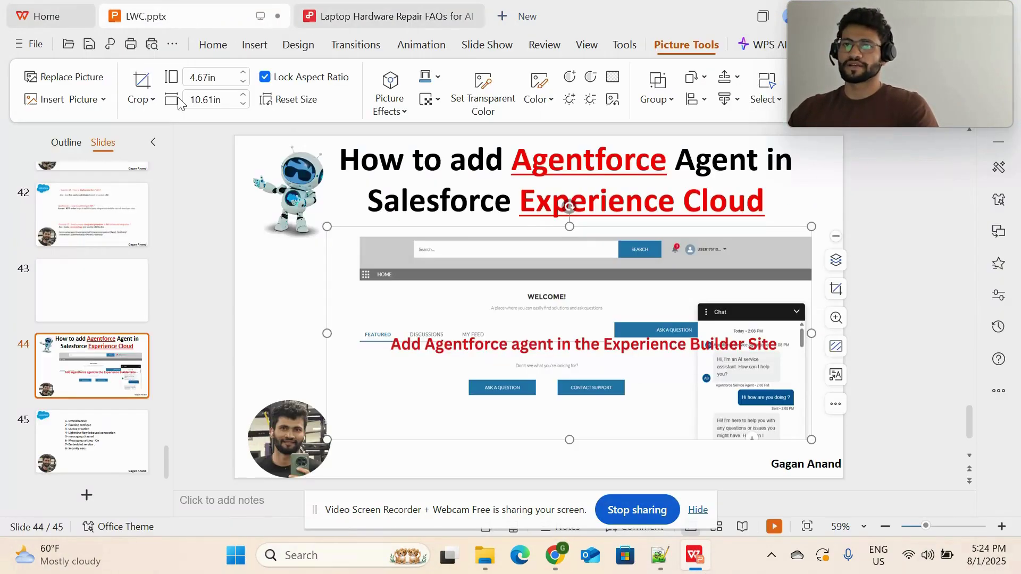
left_click(83, 450)
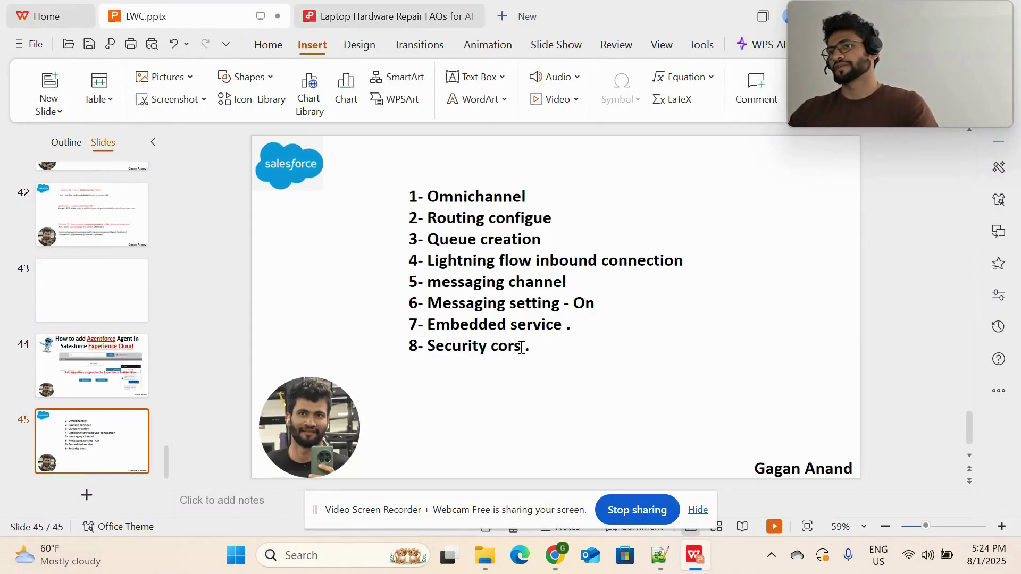
key("alt+Tab")
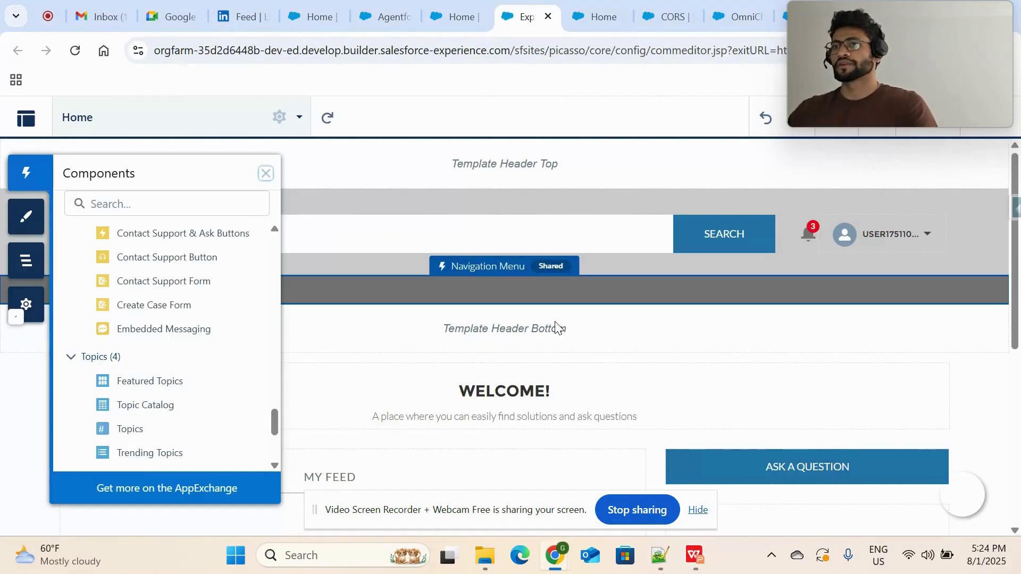
left_click(462, 17)
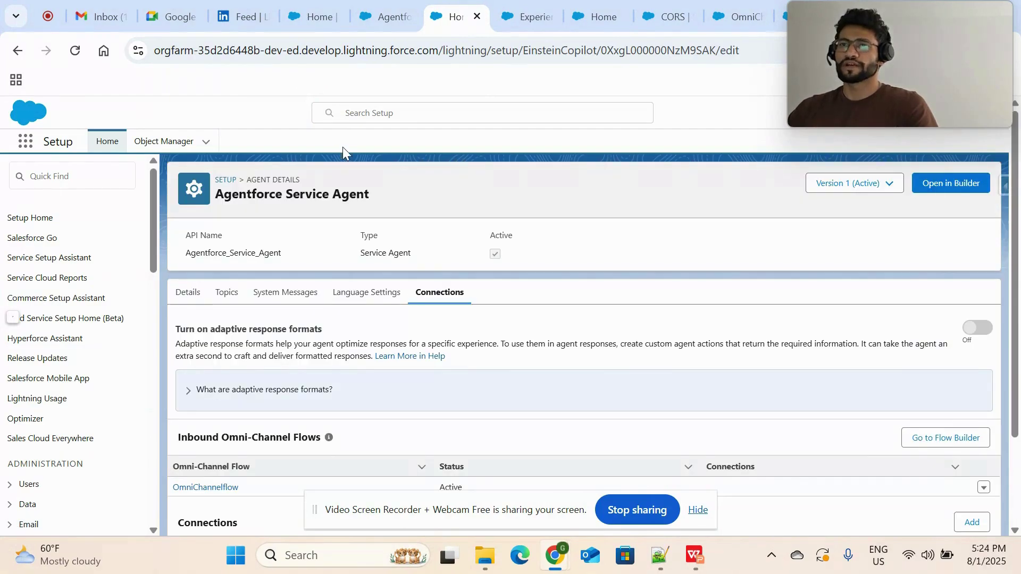
Search Setup Quick Find for 'agentfor' and open Agentforce Agents.
scroll(294, 362, "down", 1)
scroll(294, 362, "up", 1)
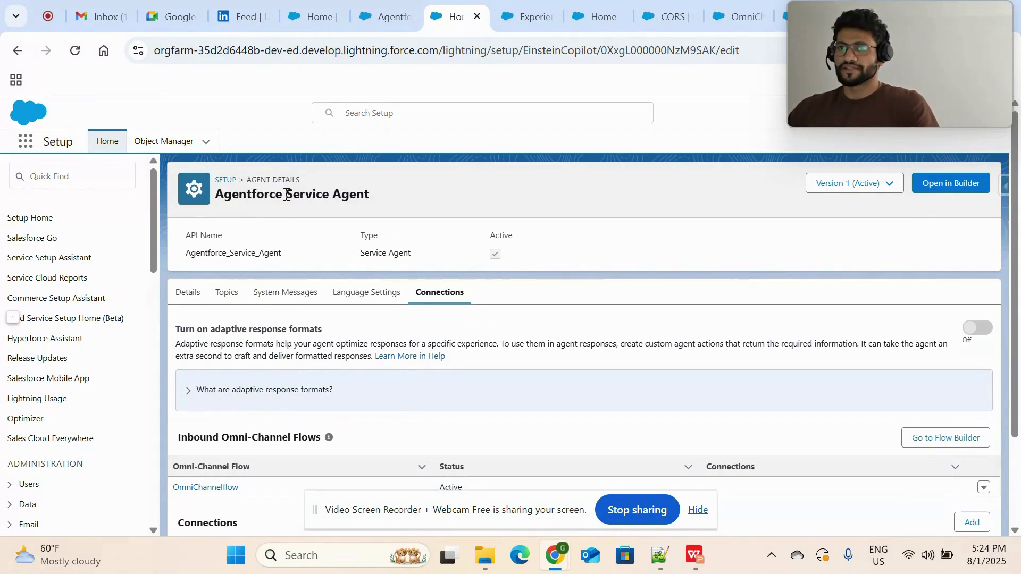
left_click(226, 180)
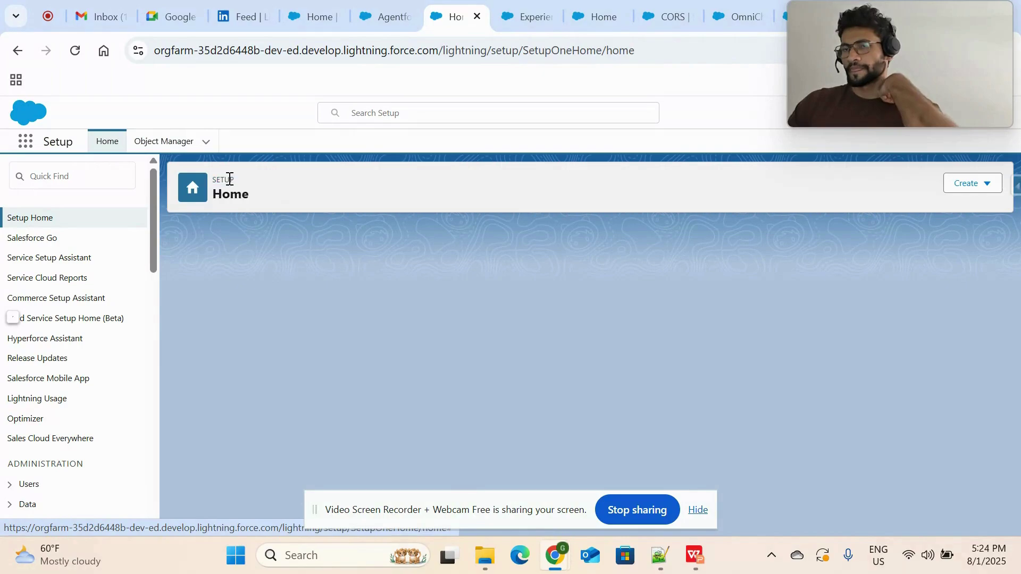
left_click(98, 177)
type("age")
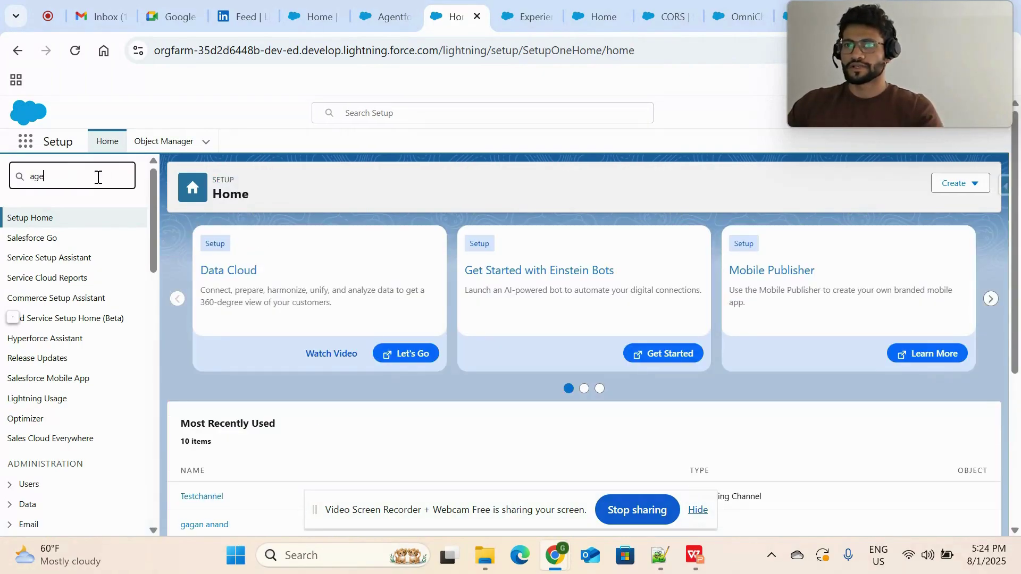
type("ntfor")
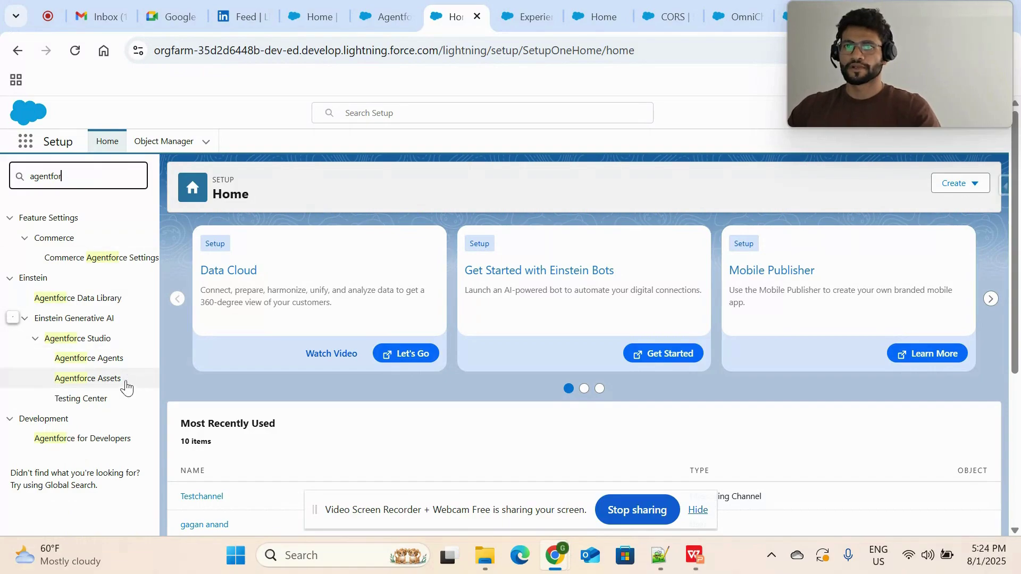
left_click(93, 358)
Sort the agents table by Description and expand the Agentforce Service Agent's versions.
scroll(444, 352, "down", 2)
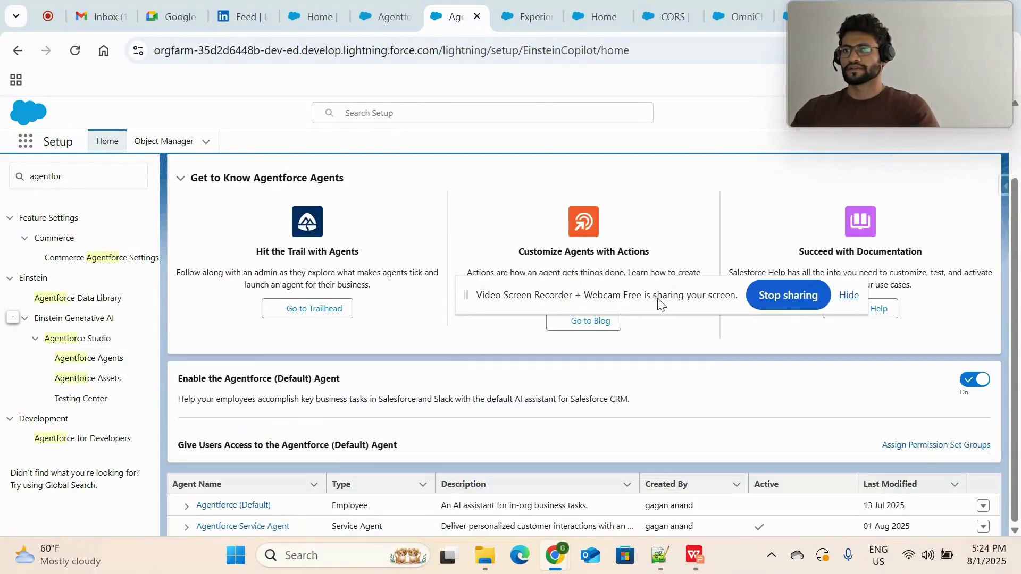
left_click(839, 316)
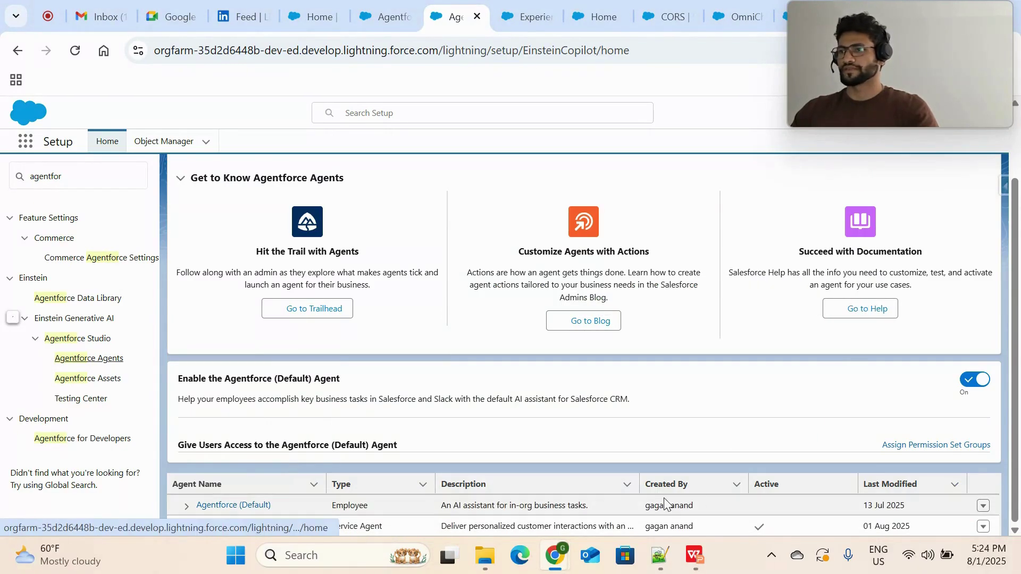
left_click(465, 485)
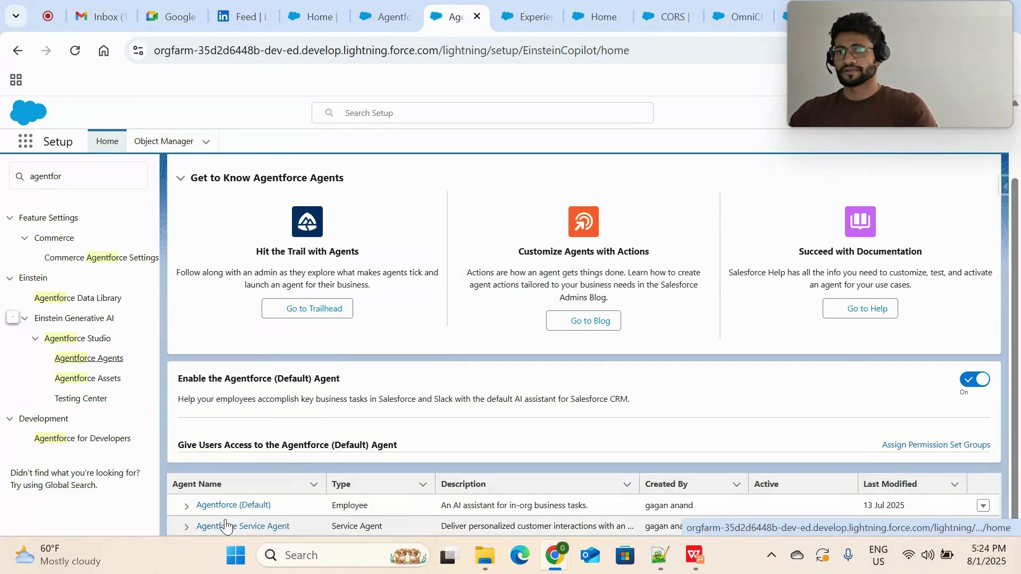
left_click(186, 527)
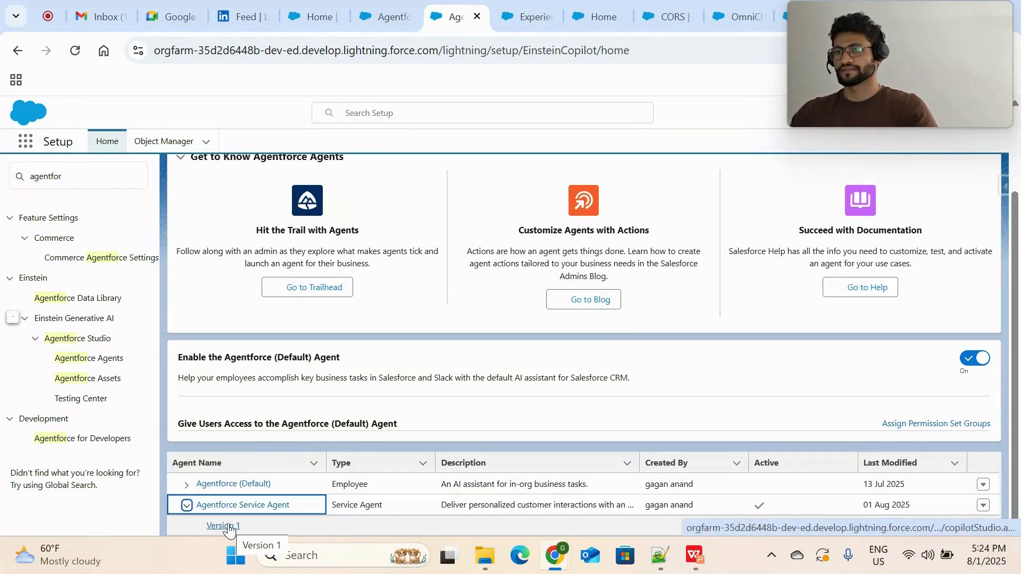
Open the Agentforce Service Agent's Connections showing OmniChannelflow Active, then return to the checklist slide.
left_click(530, 11)
left_click_drag(596, 16, 523, 15)
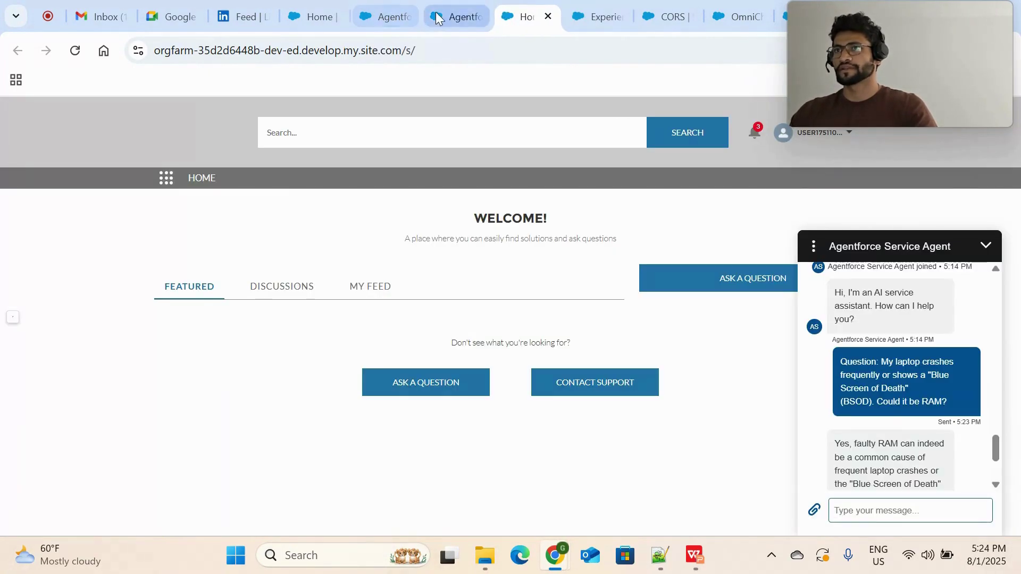
left_click(435, 16)
left_click(249, 505)
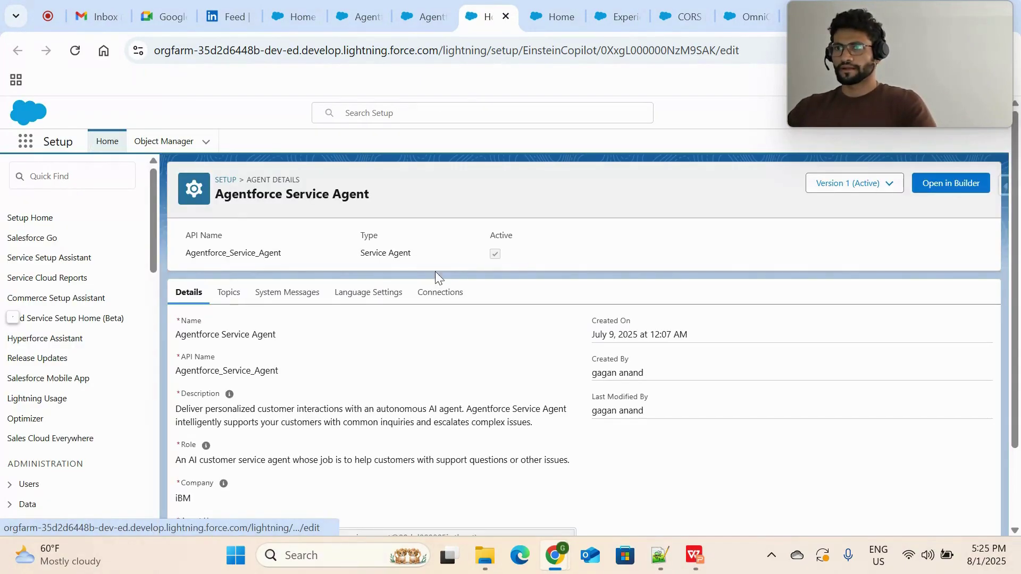
left_click(437, 293)
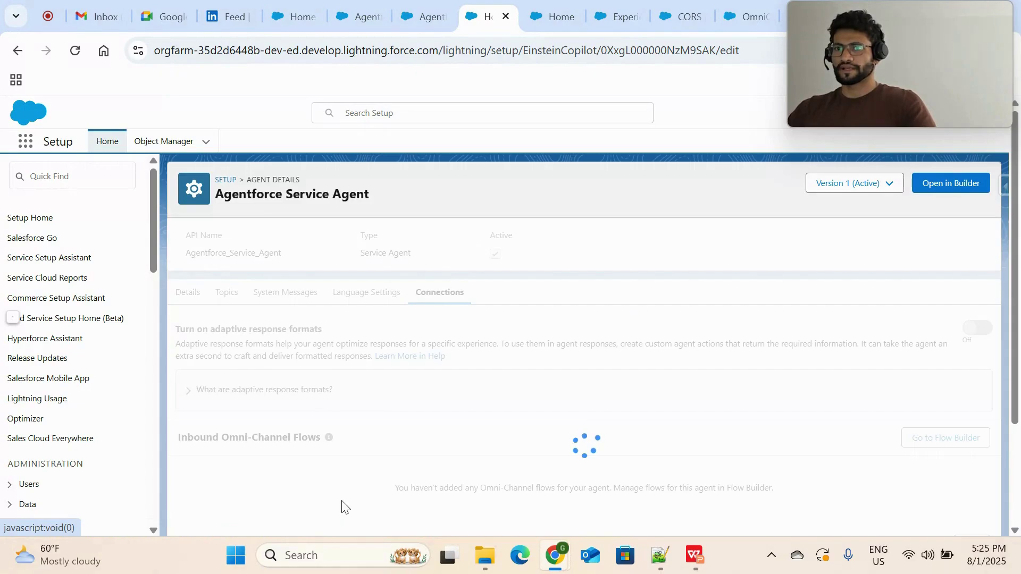
scroll(355, 438, "down", 2)
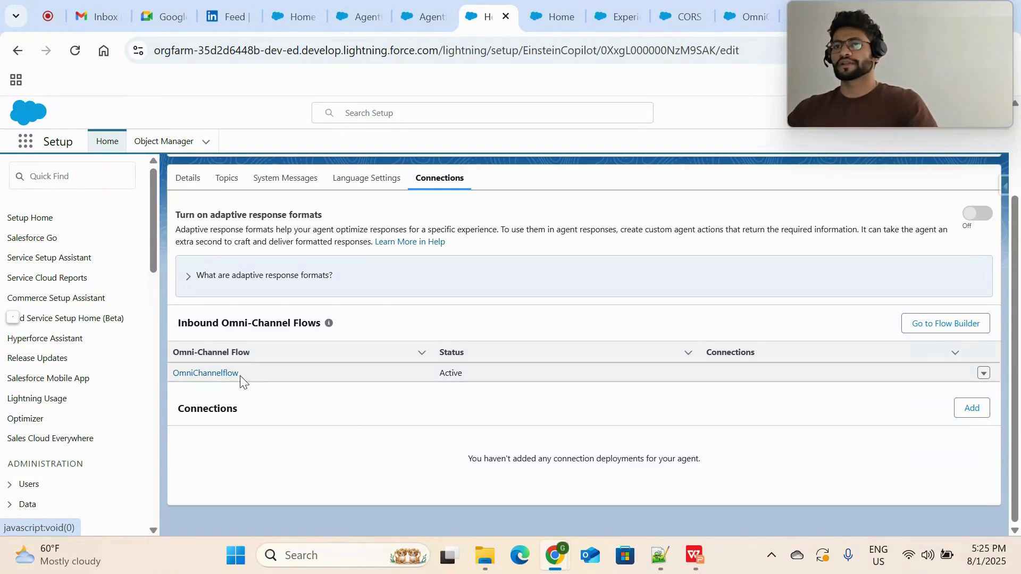
scroll(262, 382, "up", 2)
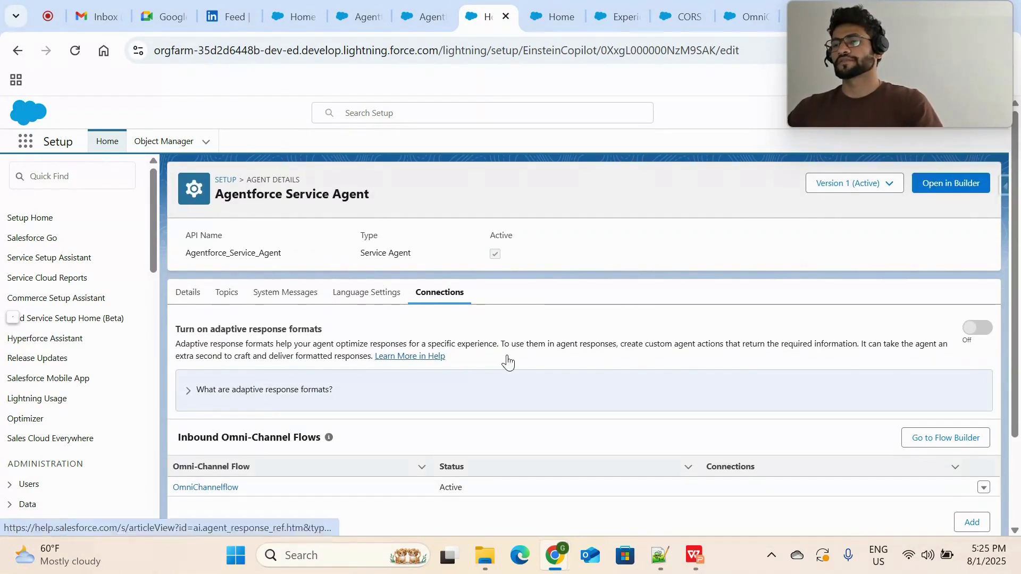
left_click(696, 553)
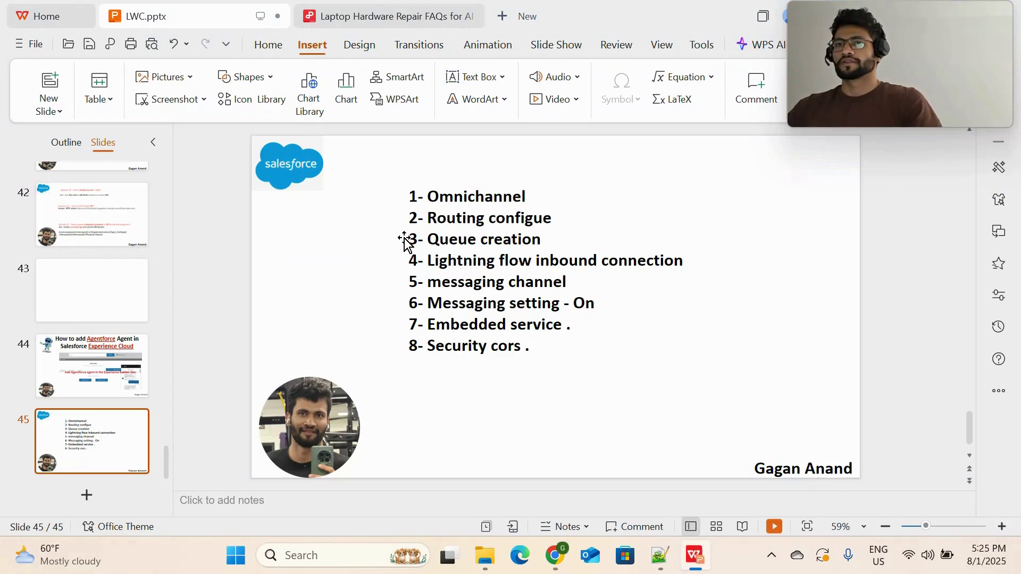
Find and open Omni-Channel Settings through Setup Quick Find.
scroll(404, 242, "up", 1)
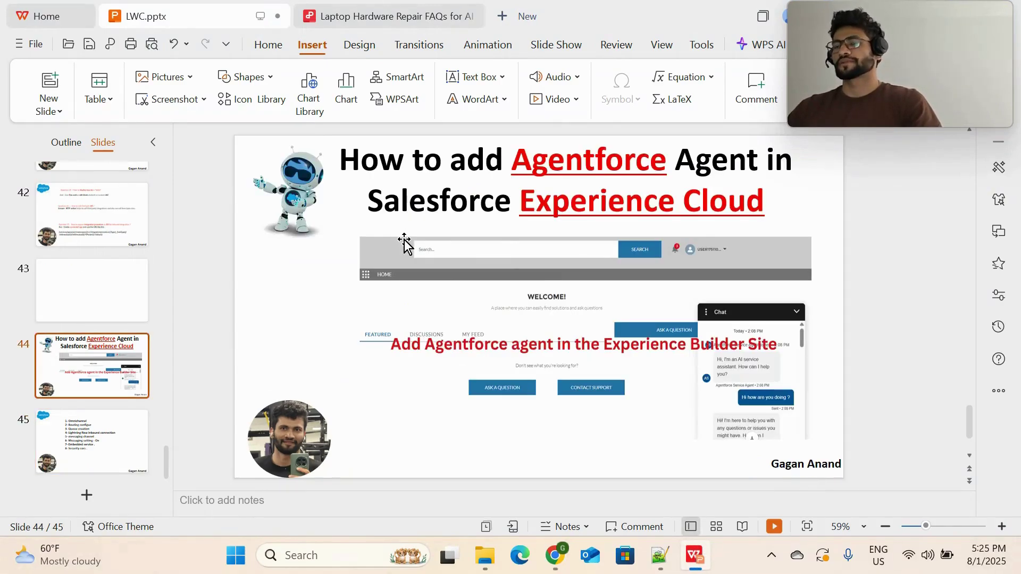
scroll(404, 242, "down", 1)
key("alt+Tab")
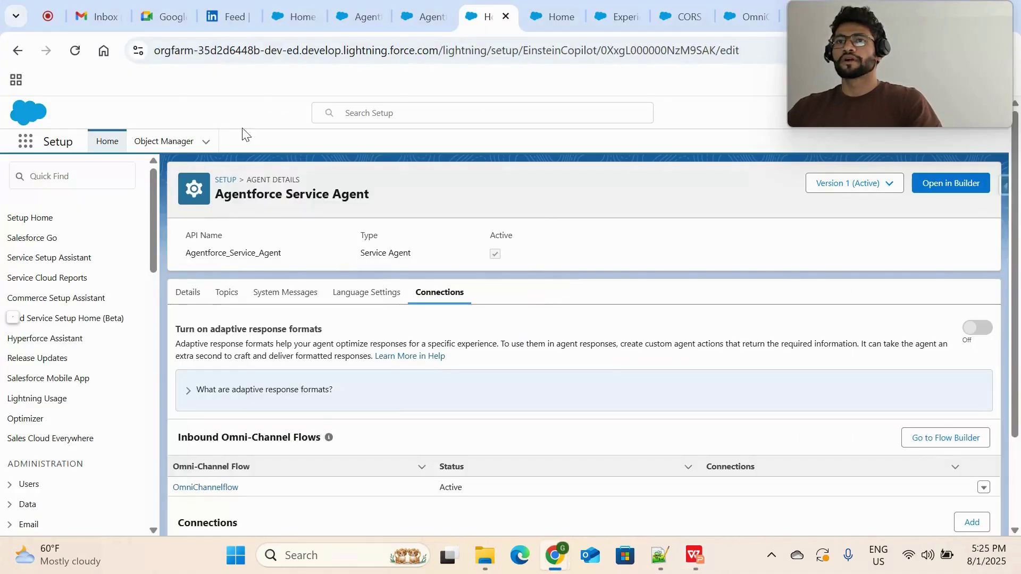
left_click(99, 177)
type("cmni")
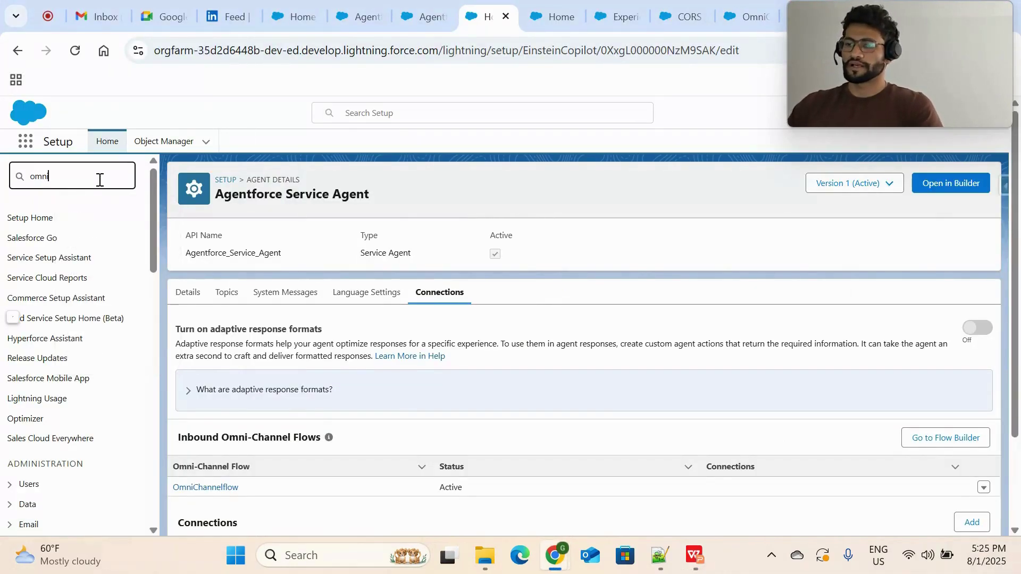
left_click(104, 338)
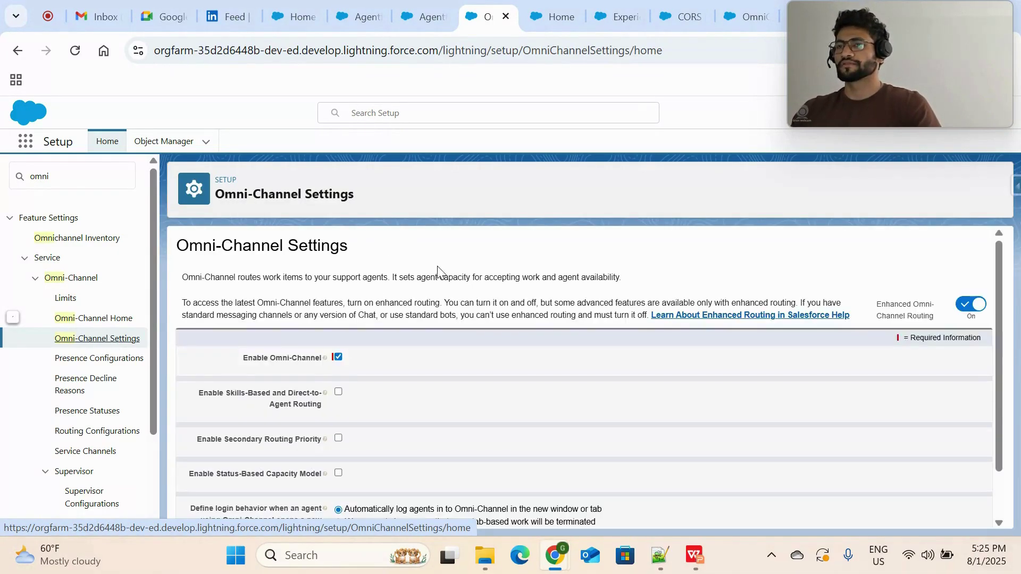
Review the Enable Omni-Channel checkbox, enhanced routing and automatic agent login option.
scroll(853, 365, "down", 1)
scroll(853, 366, "up", 1)
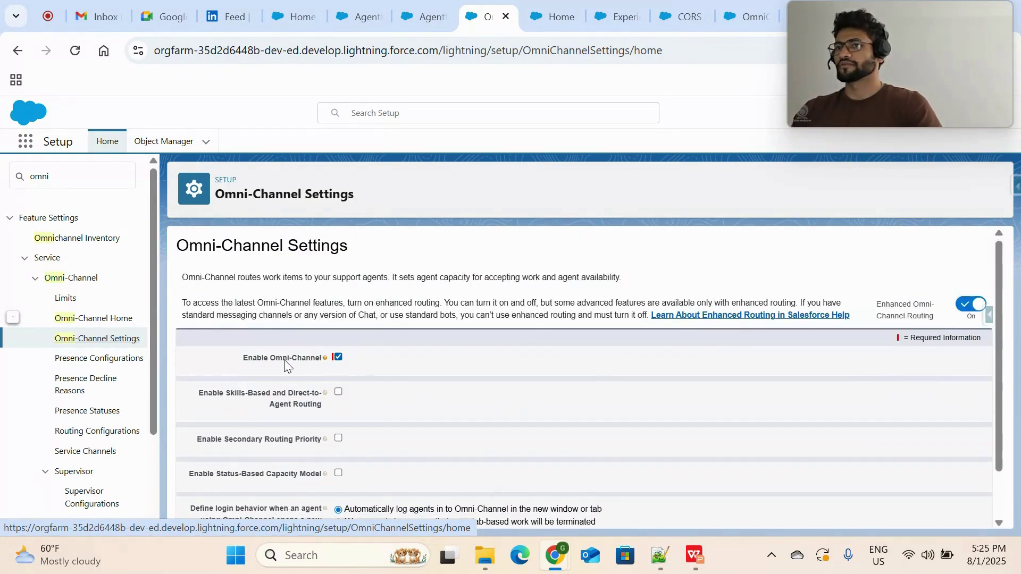
scroll(441, 388, "down", 1)
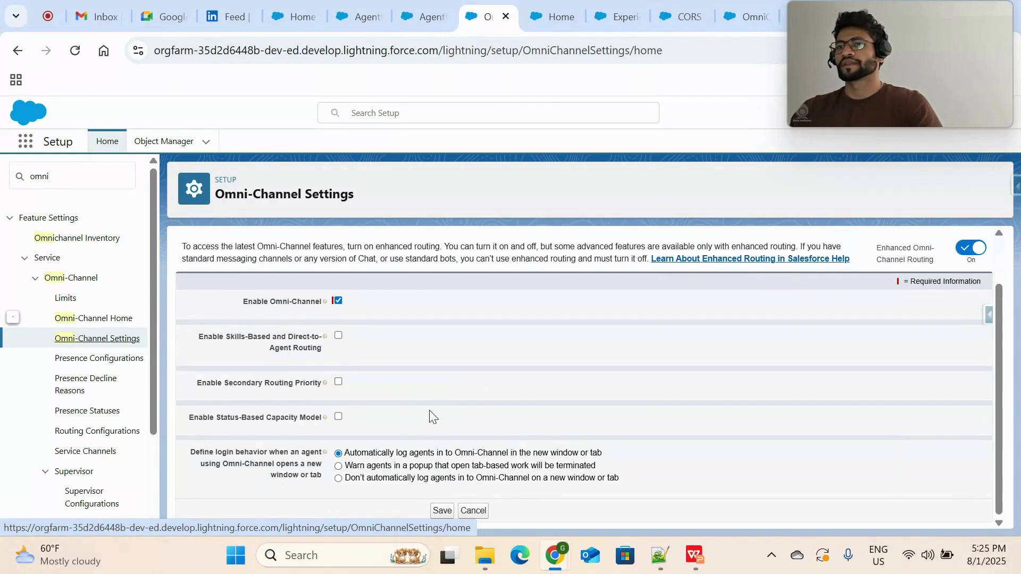
left_click_drag(616, 455, 366, 457)
left_click(432, 451)
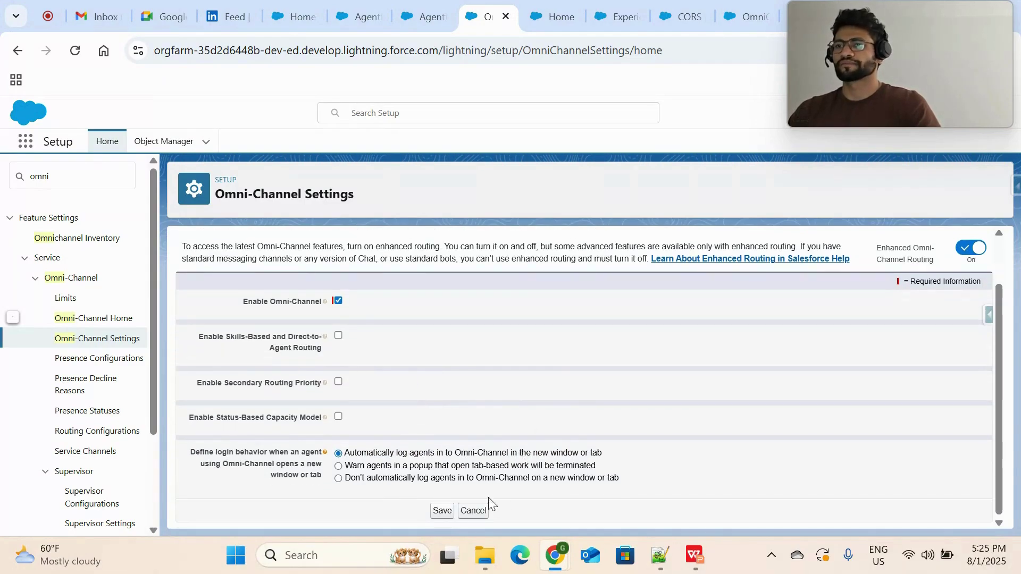
scroll(483, 340, "up", 1)
Append ' - done' to the Omnichannel item on the slide 45 checklist.
key("alt+Tab")
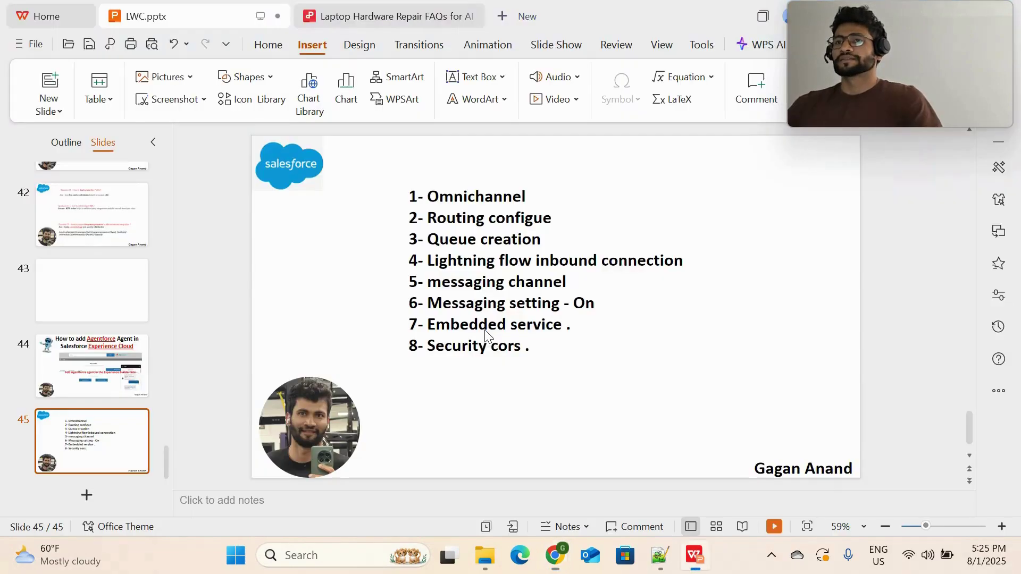
left_click_drag(532, 196, 426, 197)
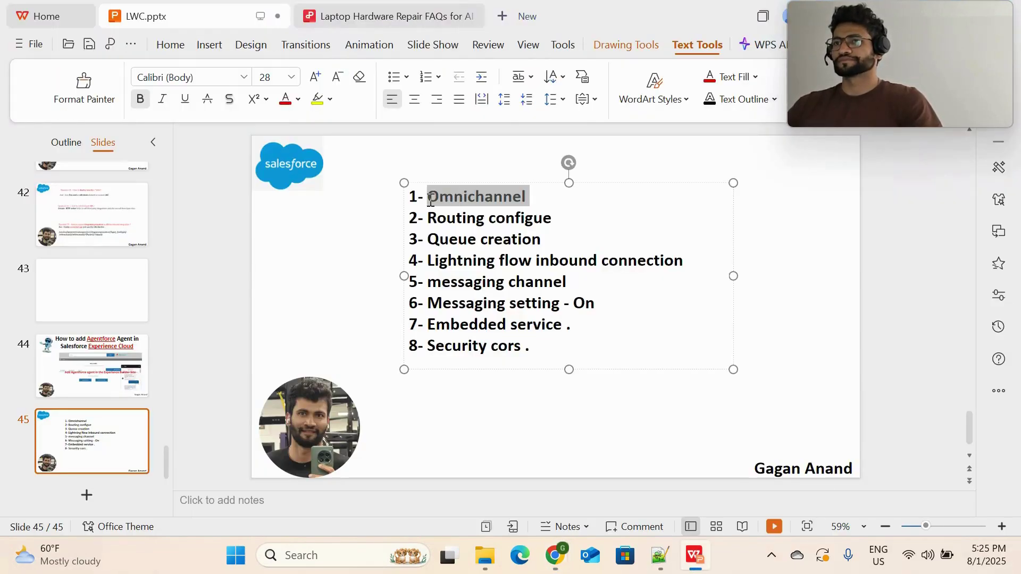
left_click(550, 201)
type("-")
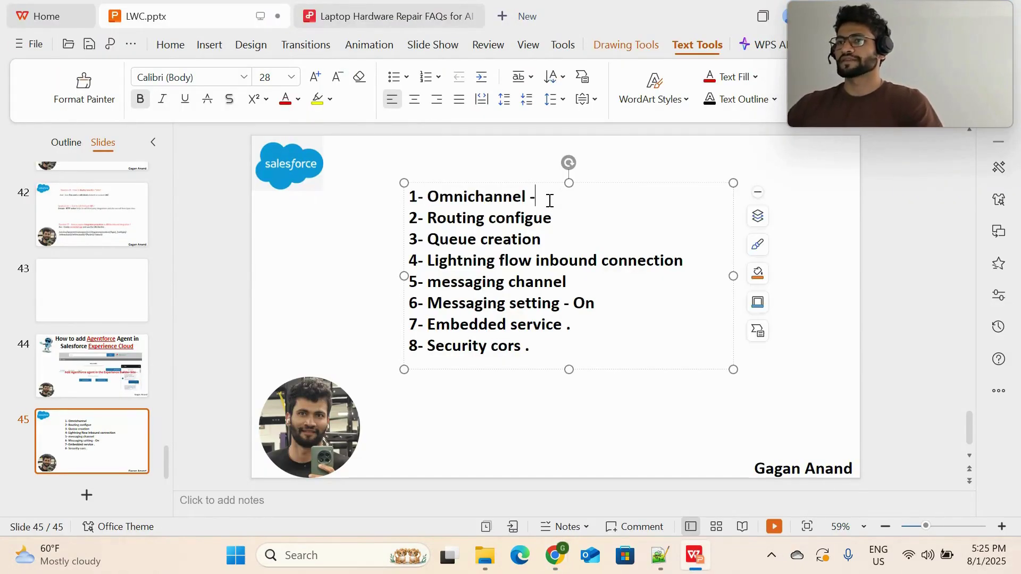
type(" done")
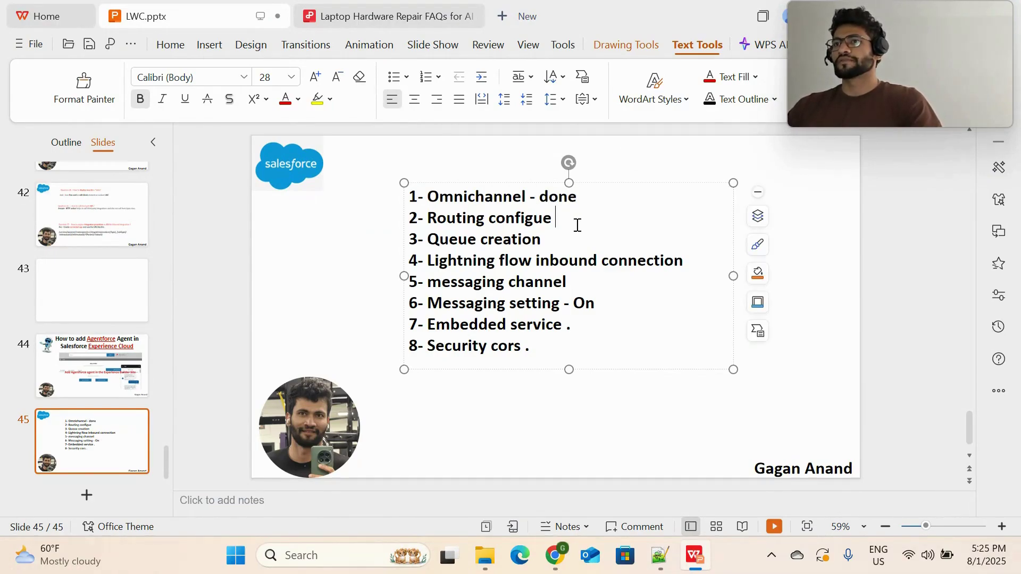
Filter Setup Quick Find for 'routi' to show Routing Configurations.
key("alt+Tab")
left_click(113, 179)
key("ctrl+a")
type("routi")
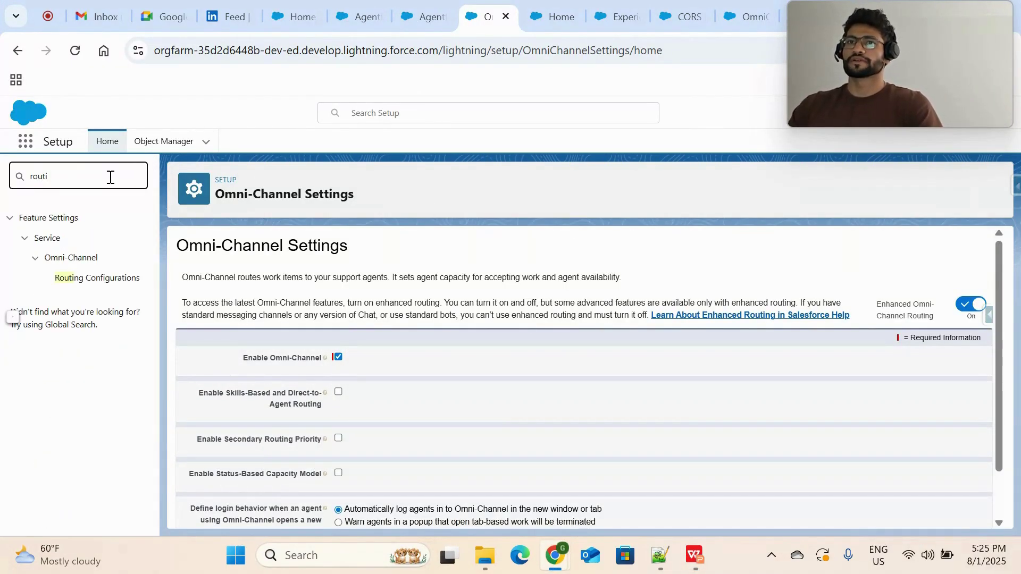
Open the Service agent config routing and check its priority 1 and capacity 2.00.
left_click(126, 281)
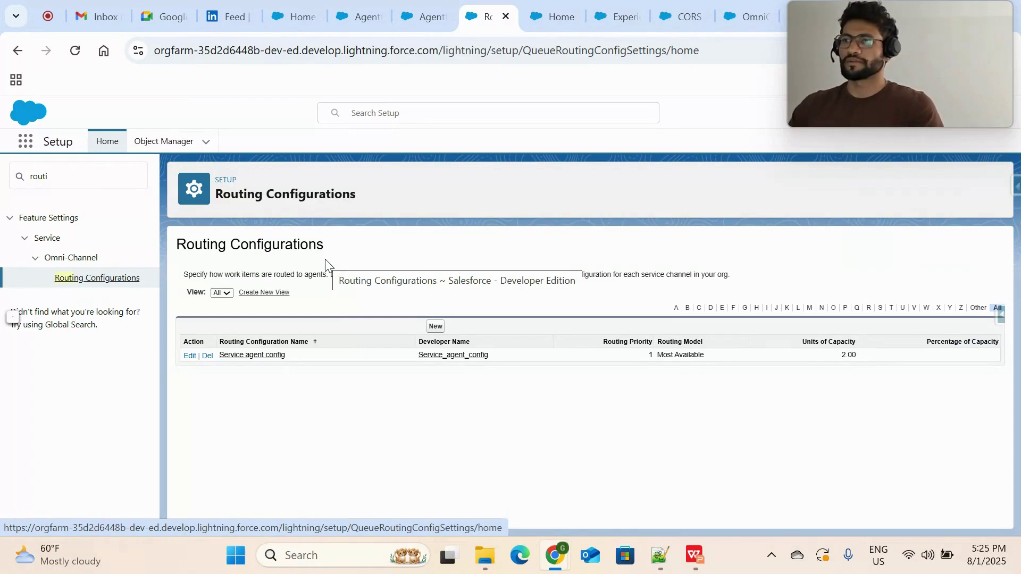
left_click(252, 356)
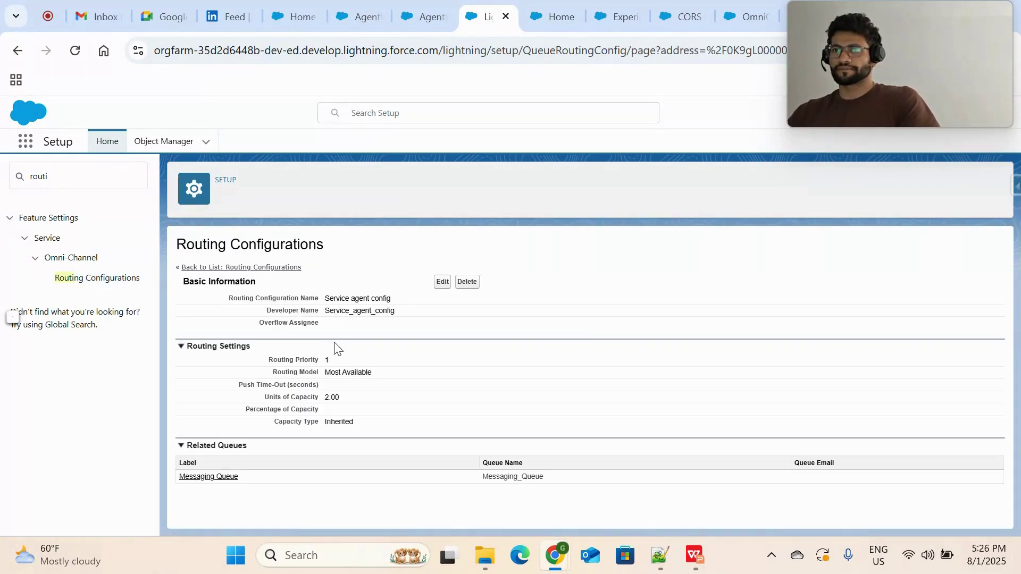
left_click_drag(399, 302, 320, 306)
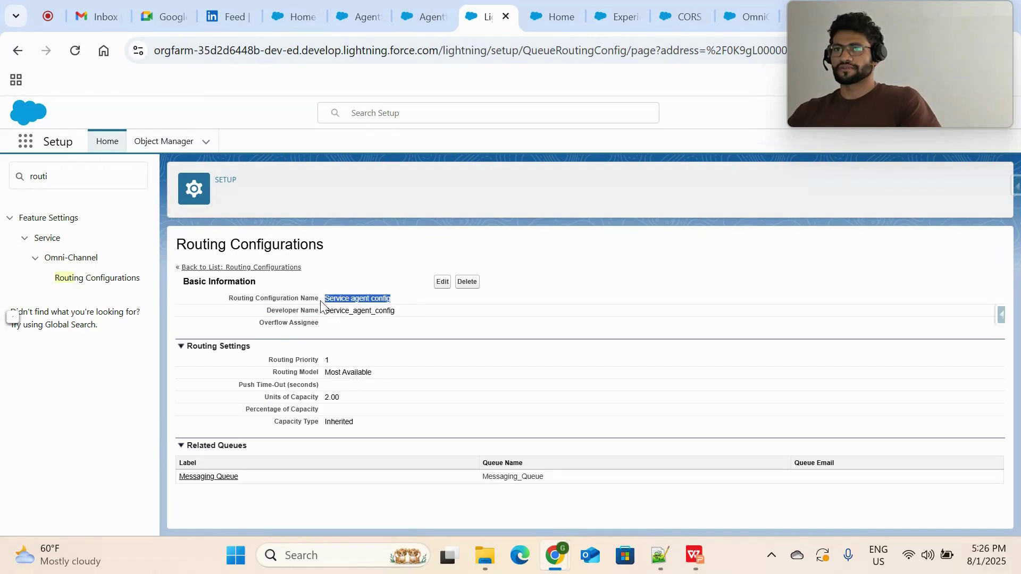
left_click_drag(336, 361, 296, 363)
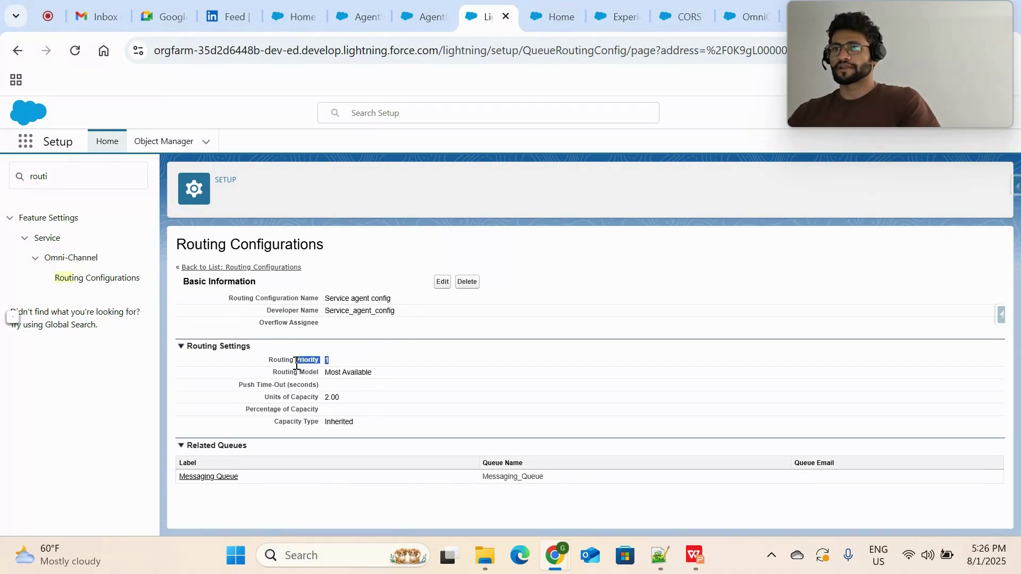
left_click_drag(351, 400, 323, 395)
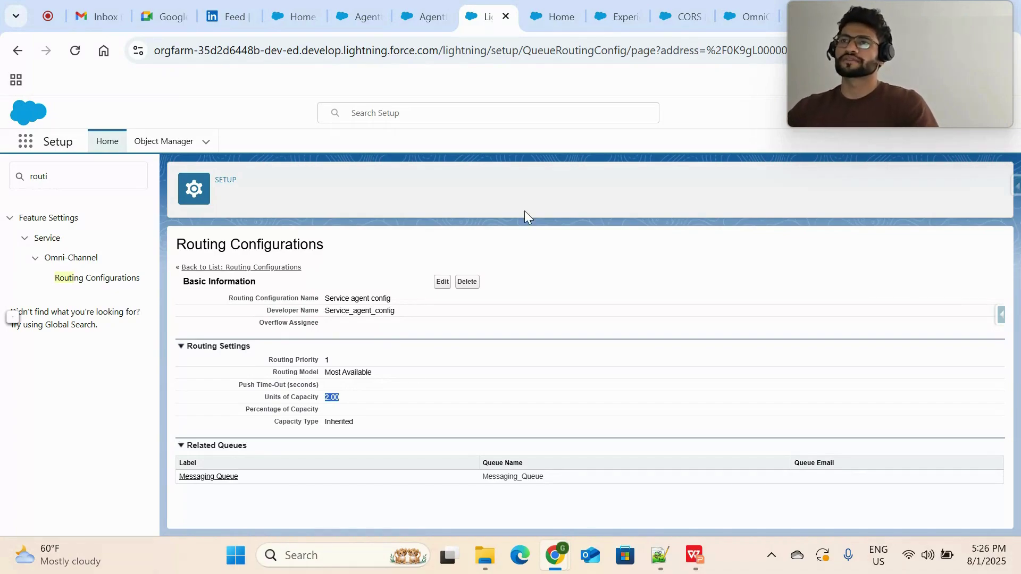
Look over the community site home page and its Experience Builder view.
left_click(540, 22)
left_click(606, 13)
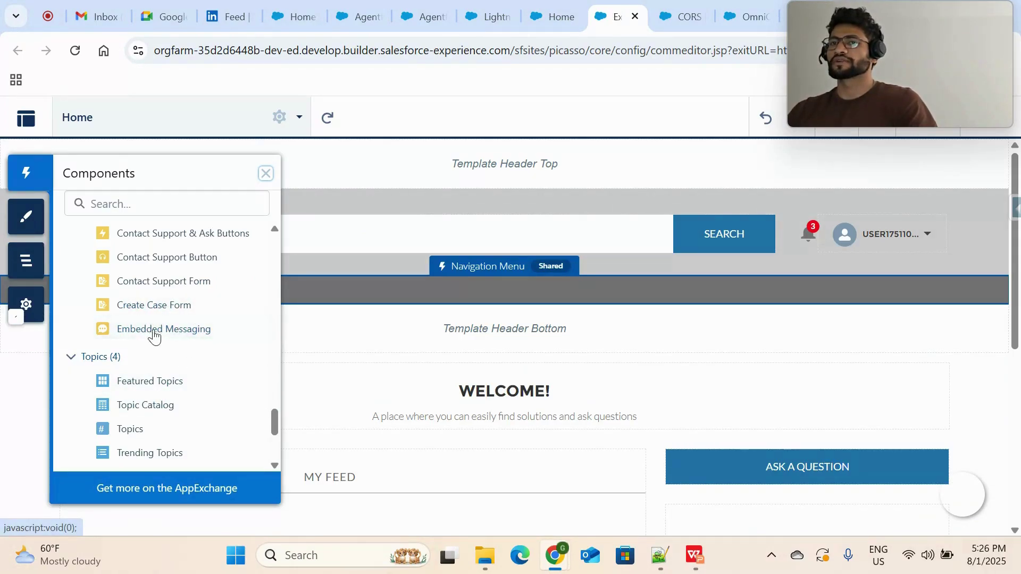
left_click(556, 8)
left_click(493, 5)
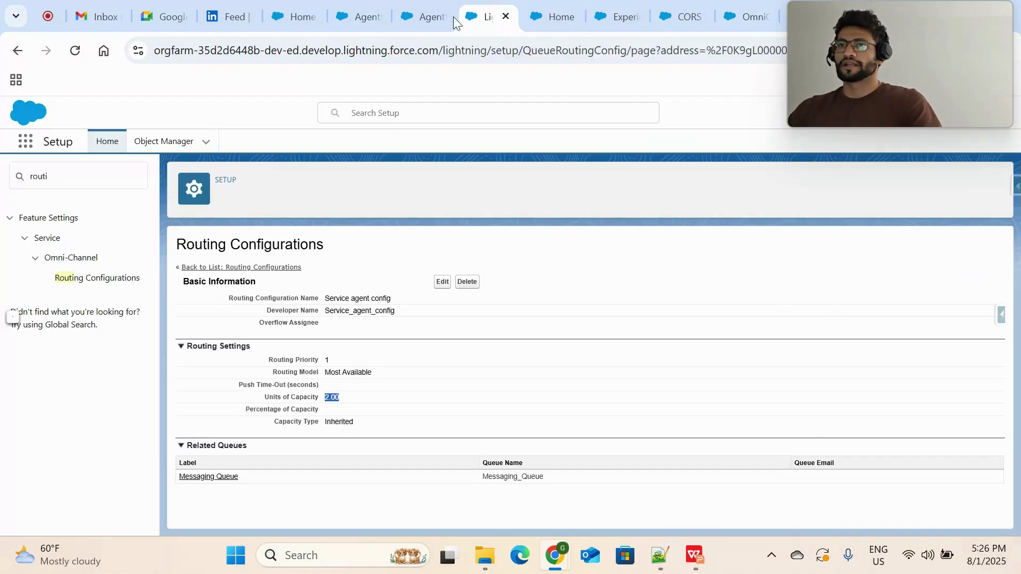
left_click_drag(355, 245, 172, 248)
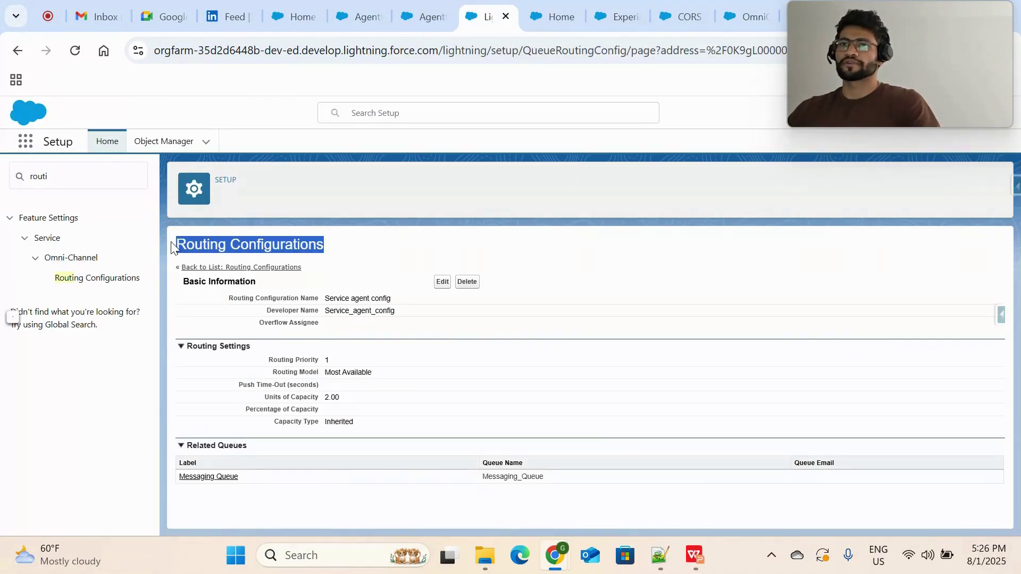
key("alt+Tab")
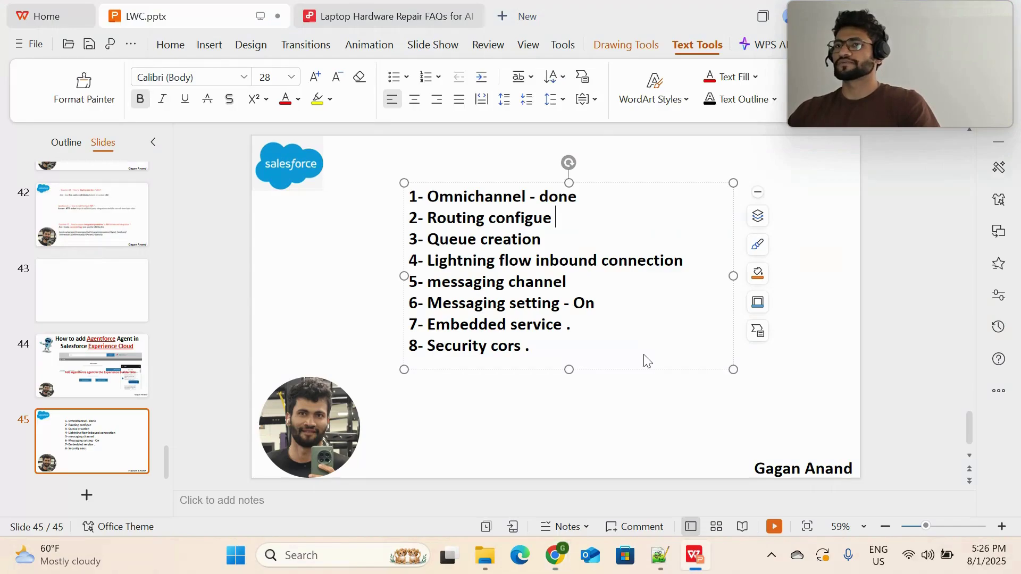
double_click(485, 200)
double_click(456, 222)
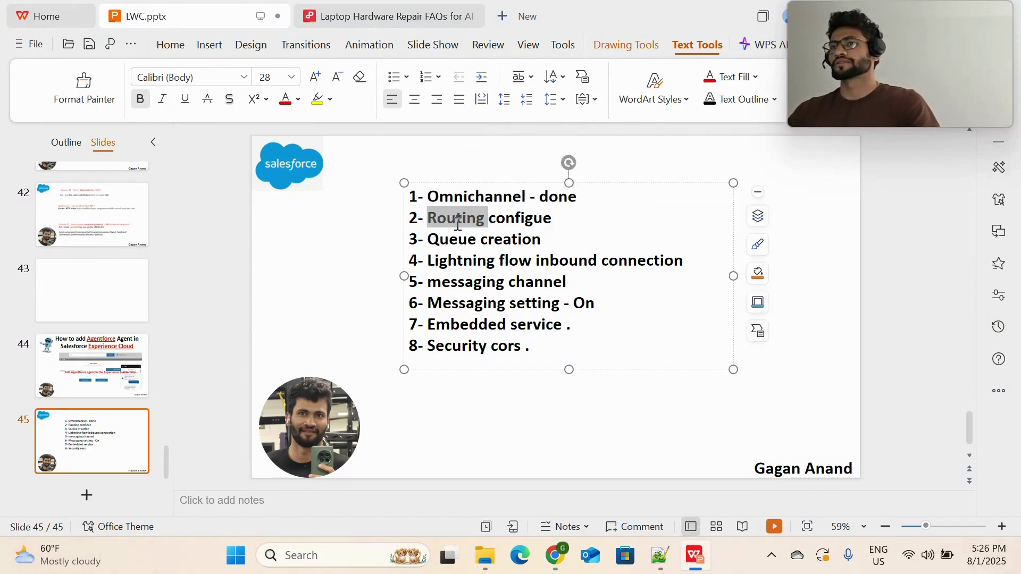
key("alt+Tab")
left_click(395, 321)
left_click_drag(416, 312, 317, 311)
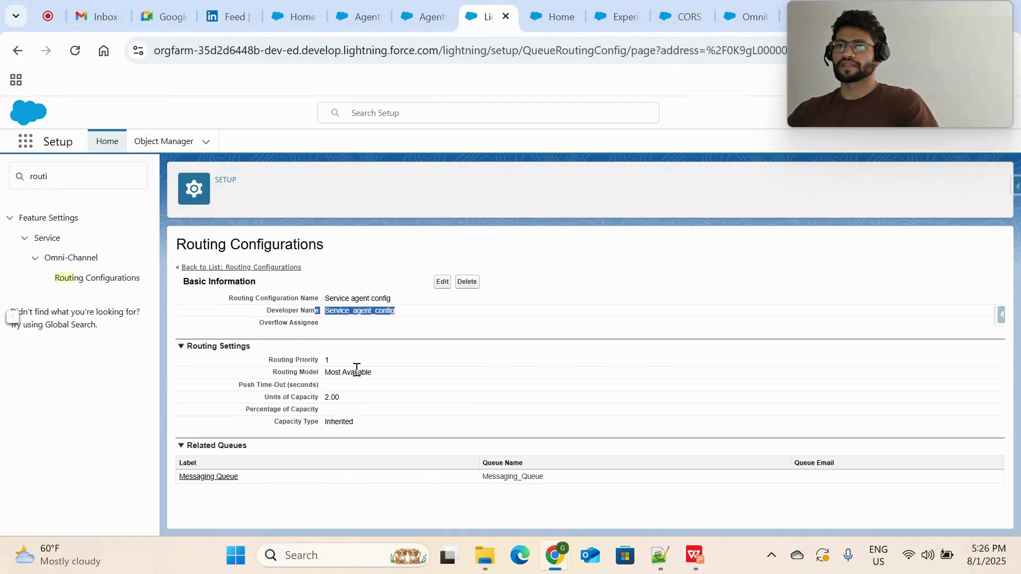
left_click_drag(342, 363, 298, 372)
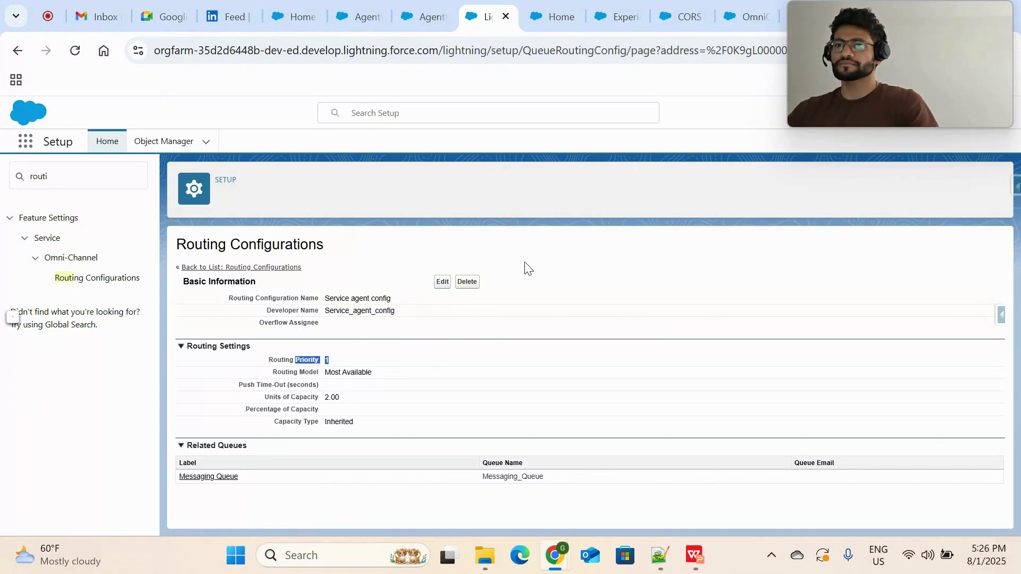
key("alt+Tab")
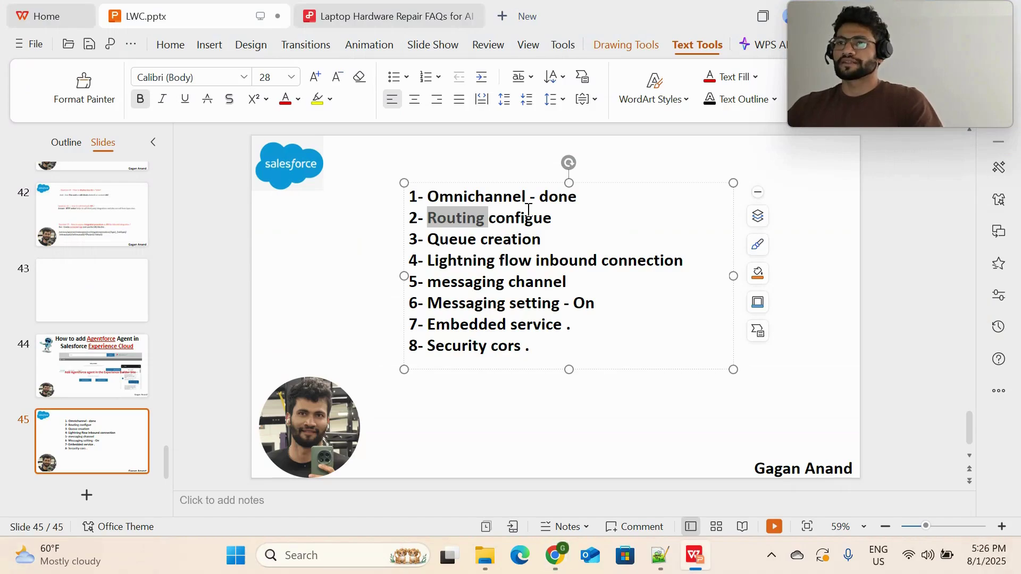
left_click_drag(543, 239, 427, 240)
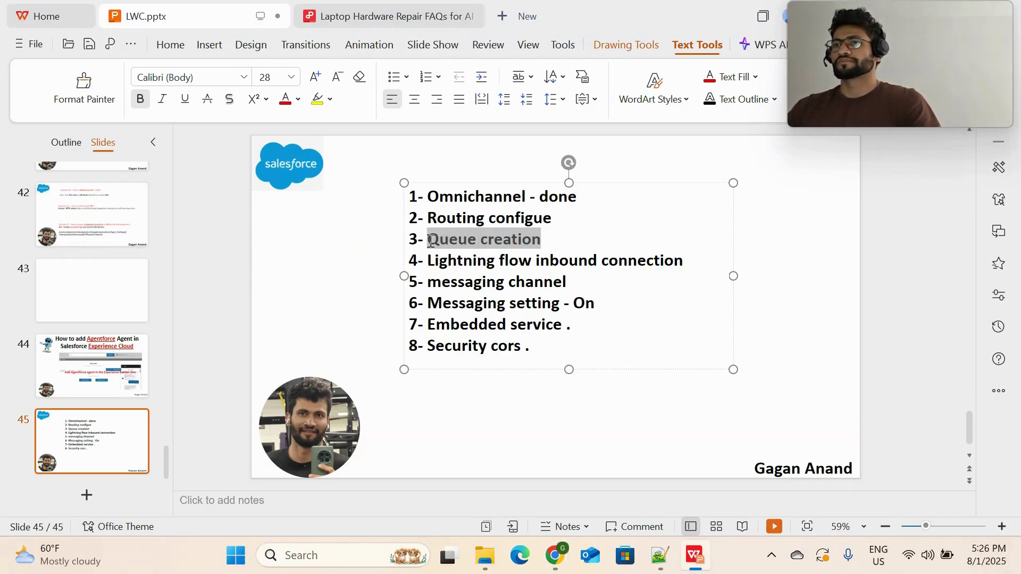
key("alt+Tab")
left_click_drag(259, 476, 178, 477)
left_click_drag(325, 244, 176, 243)
left_click(351, 519)
left_click_drag(265, 482, 171, 481)
left_click(312, 507)
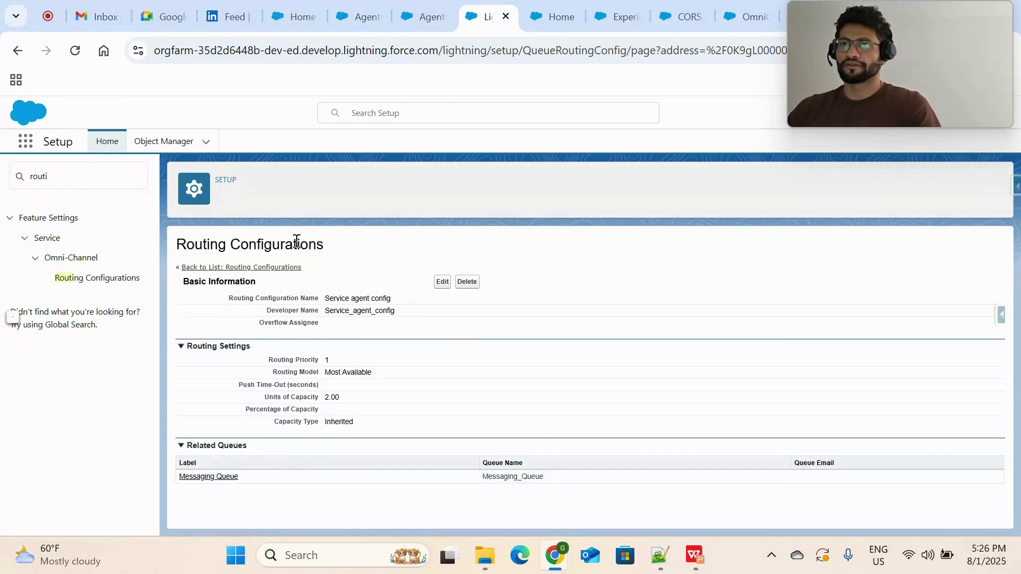
key("alt+Tab")
double_click(521, 214)
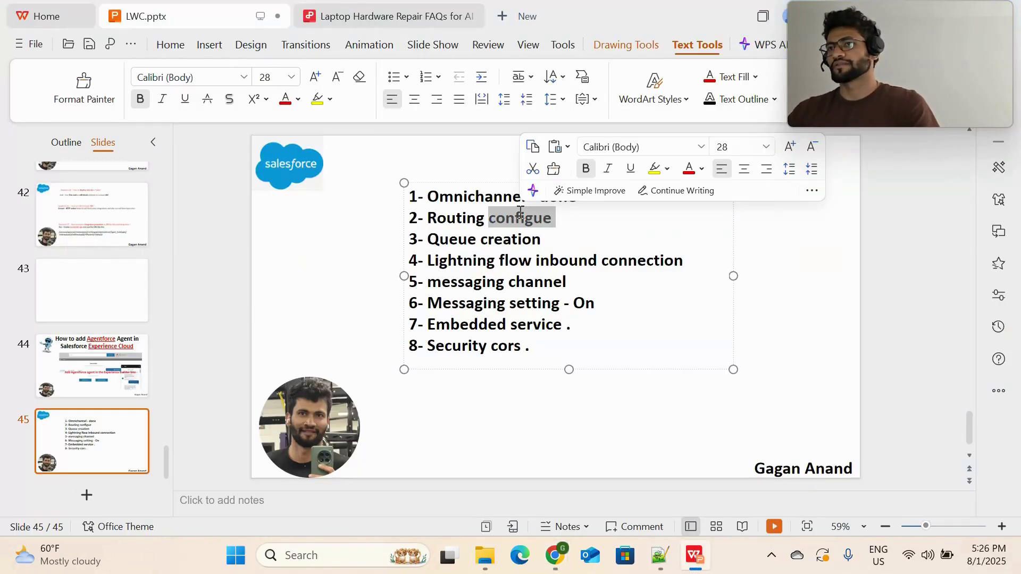
key("alt+Tab")
left_click(123, 175)
Search Quick Find for 'qu', open Queues and start a new queue.
key("ctrl+a")
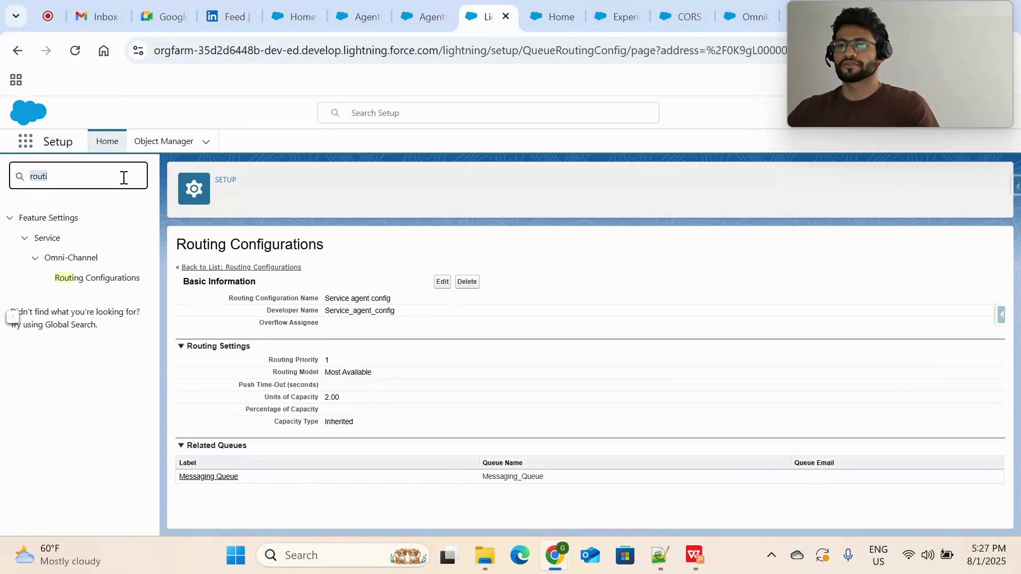
type("queue")
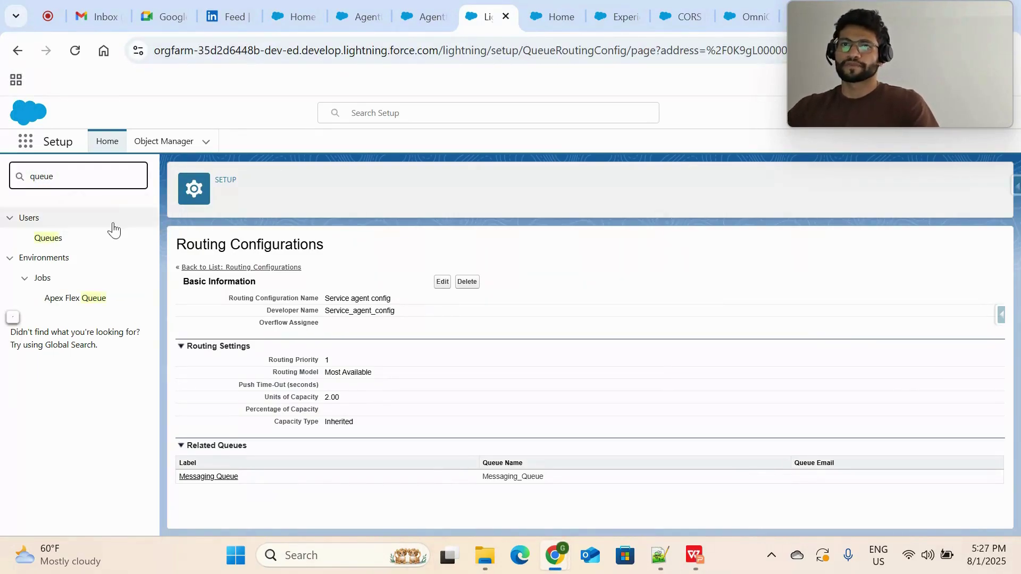
left_click(45, 238)
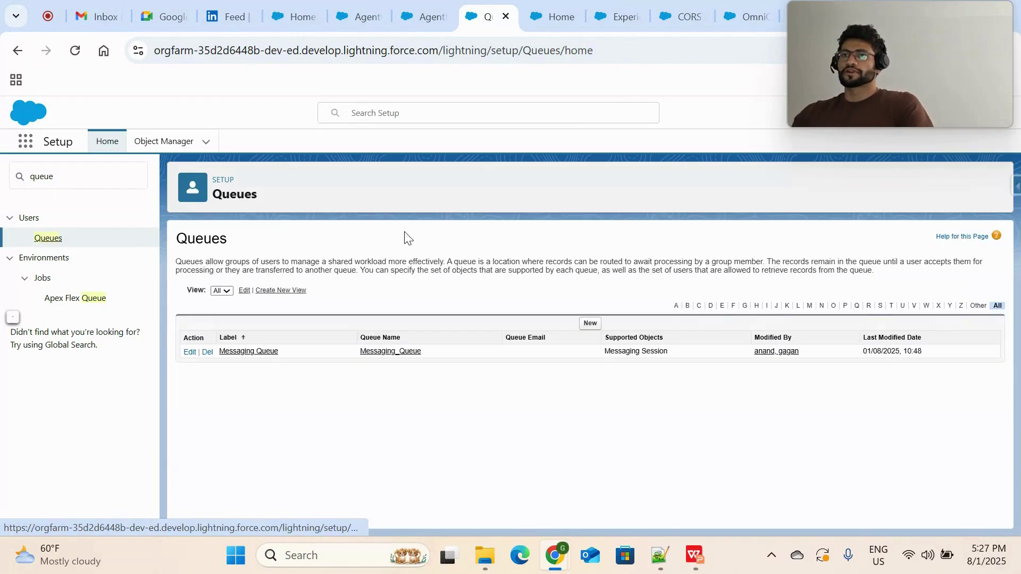
left_click(590, 324)
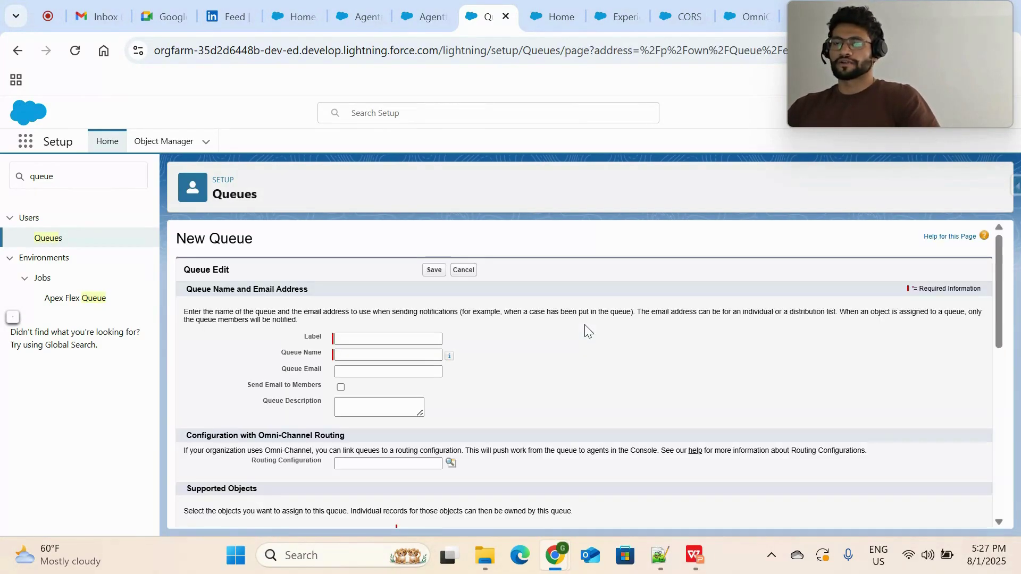
Set the new queue's Routing Configuration to Service_agent_config.
scroll(407, 371, "down", 1)
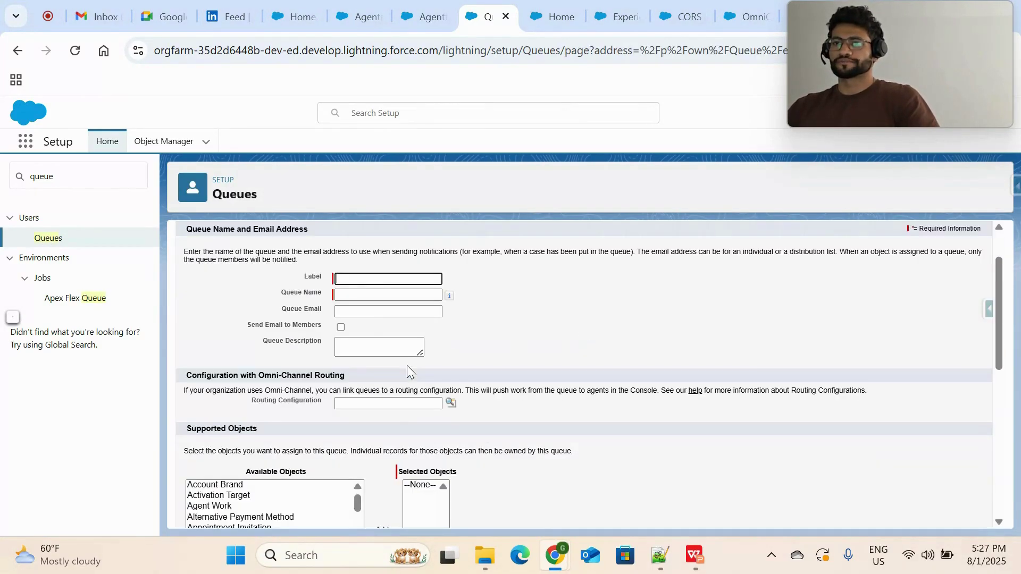
left_click(407, 404)
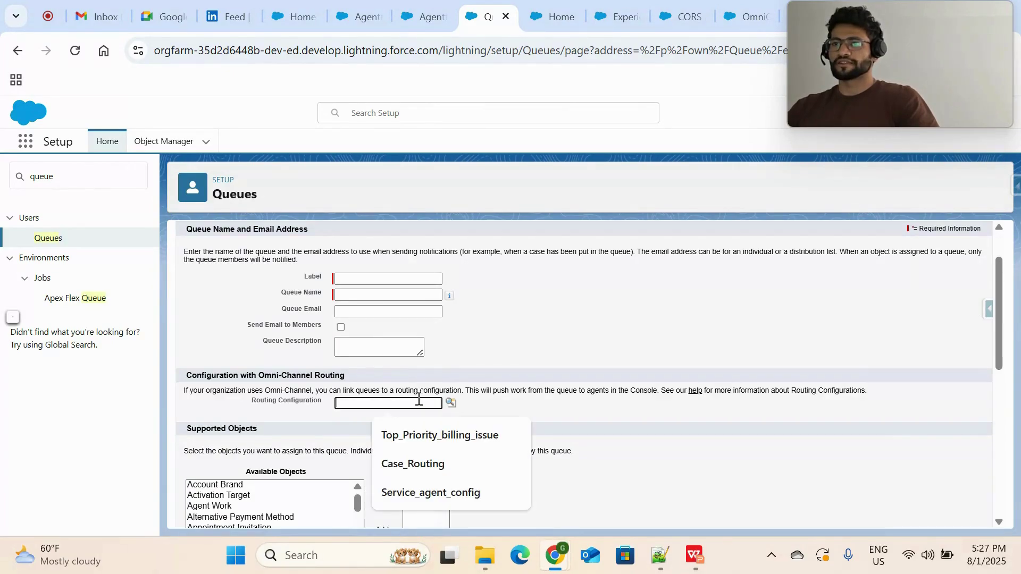
left_click(431, 493)
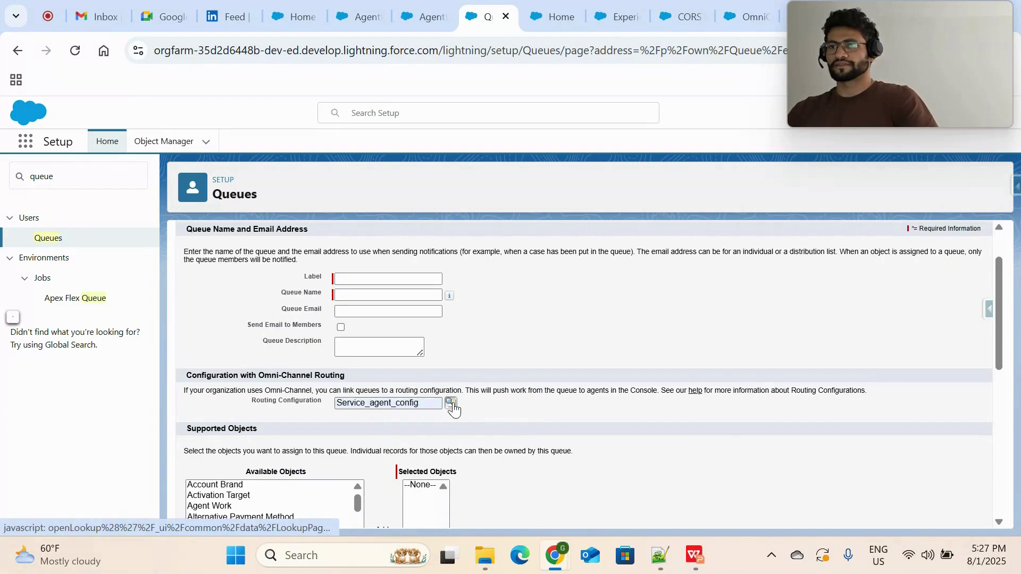
left_click(450, 403)
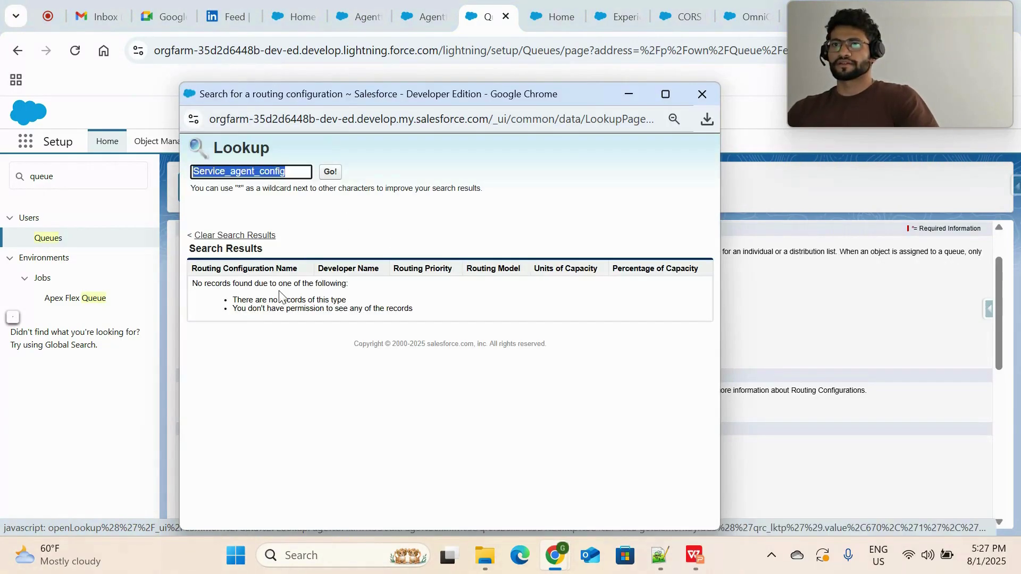
left_click(702, 94)
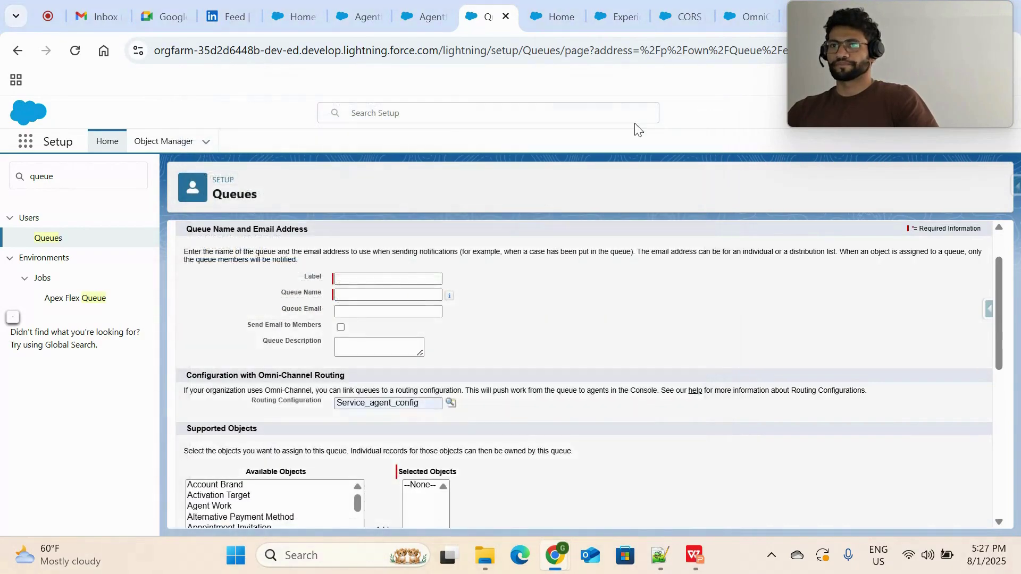
scroll(408, 358, "down", 2)
double_click(431, 283)
key("BackSpace")
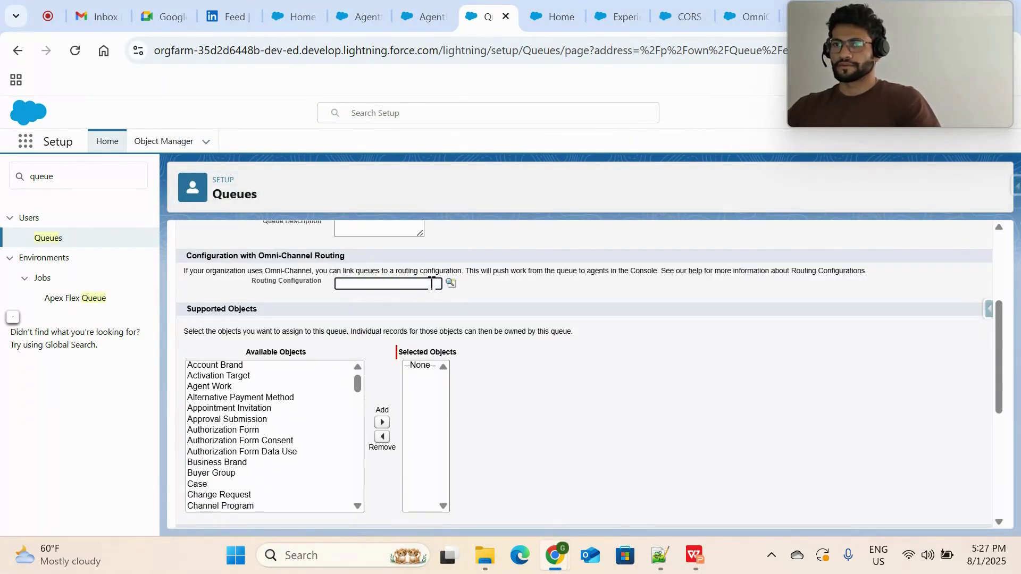
left_click(396, 284)
left_click(451, 283)
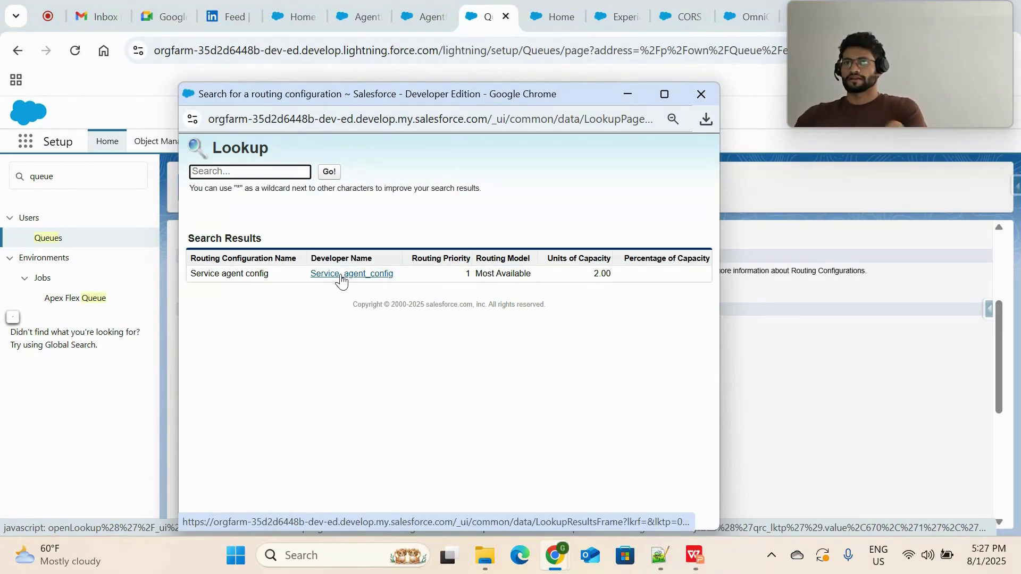
left_click(341, 274)
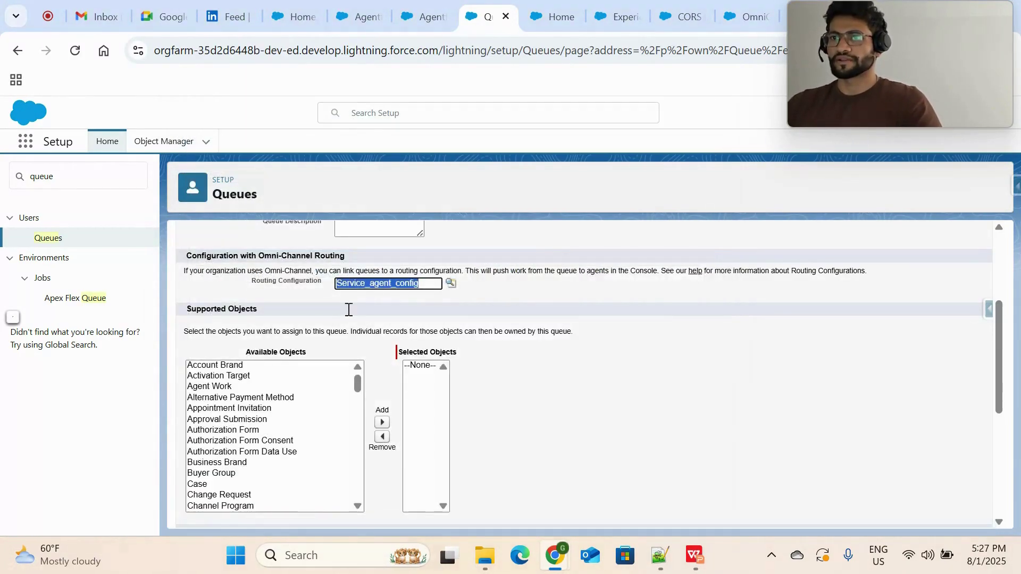
scroll(370, 299, "up", 1)
Mark Routing configue done and Queue creation as current on the slide 45 checklist.
key("alt+Tab")
left_click(587, 218)
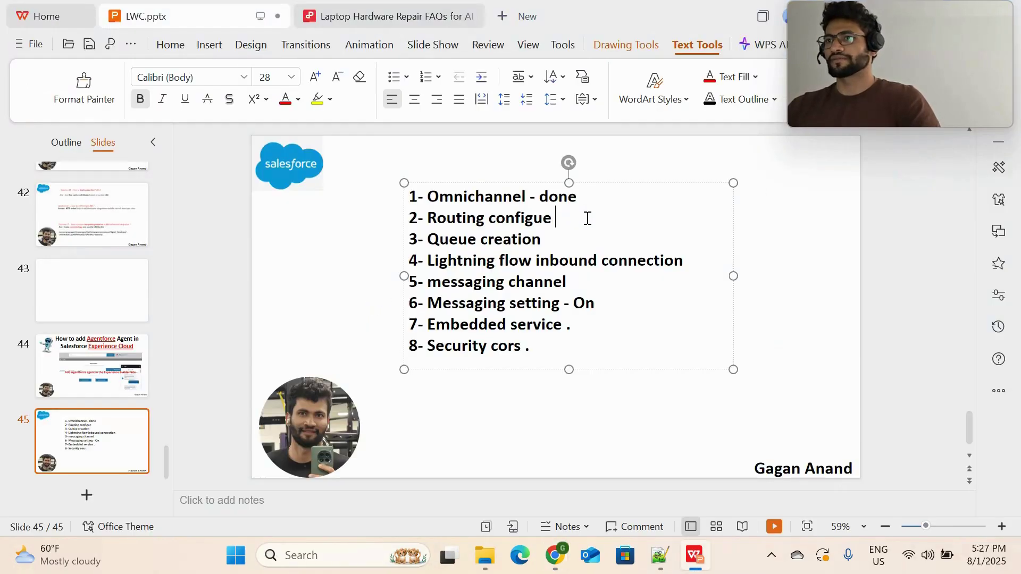
left_click_drag(558, 218, 426, 218)
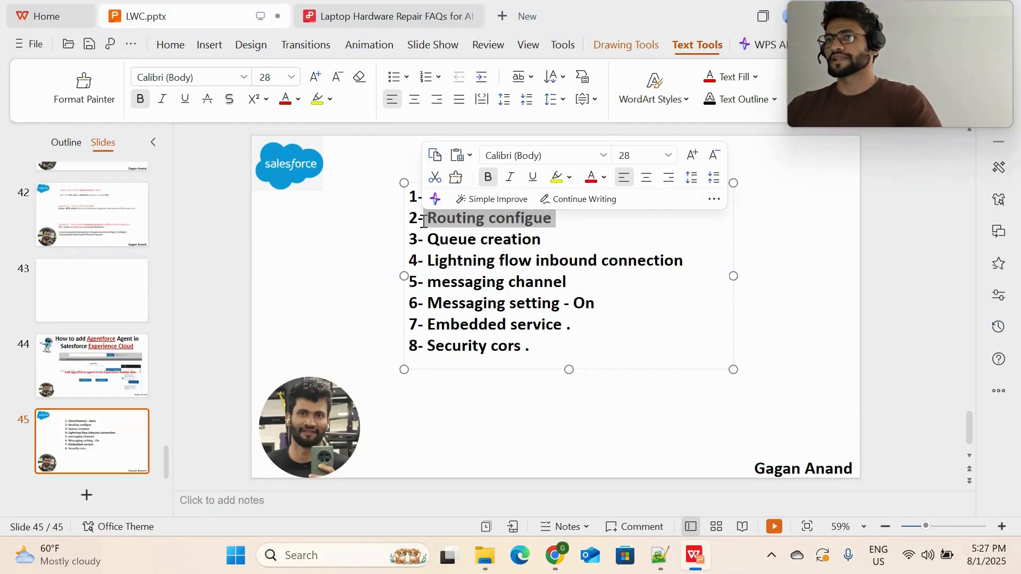
left_click_drag(551, 239, 426, 240)
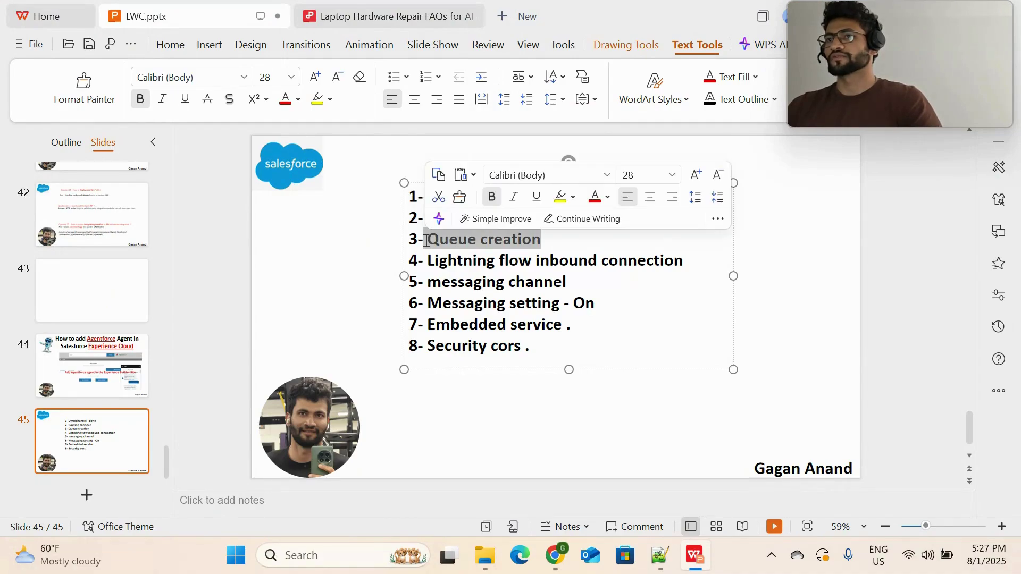
left_click(608, 242)
double_click(516, 217)
left_click_drag(553, 238, 429, 233)
key("alt+Tab")
Add Messaging Session to the queue's supported objects.
scroll(359, 314, "down", 3)
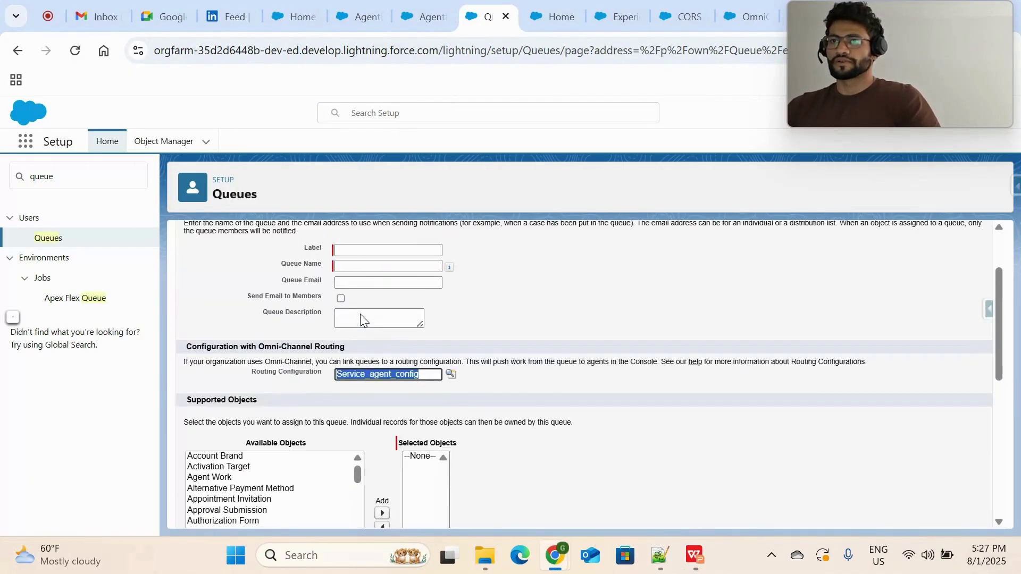
scroll(303, 388, "down", 10)
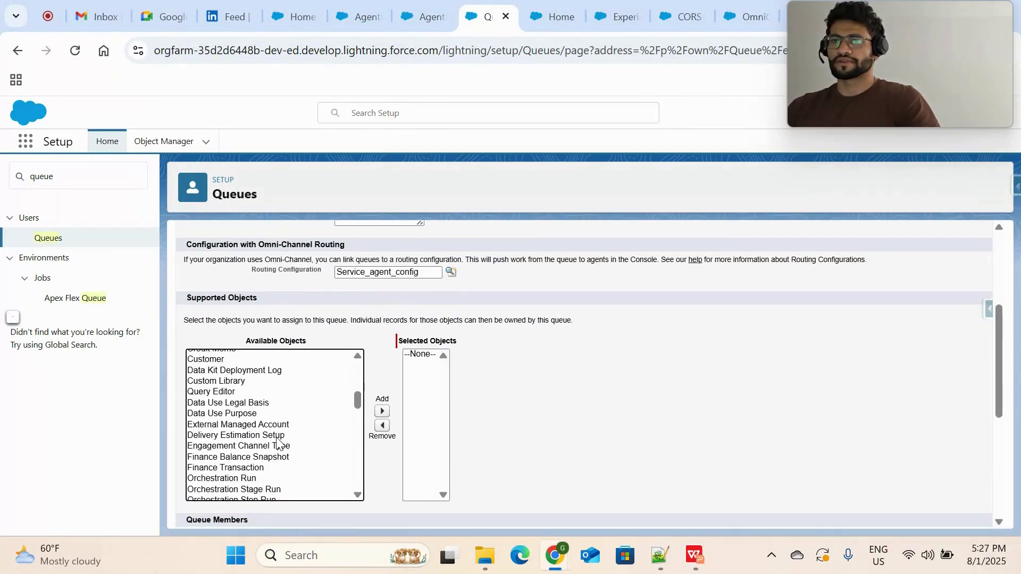
scroll(277, 444, "down", 6)
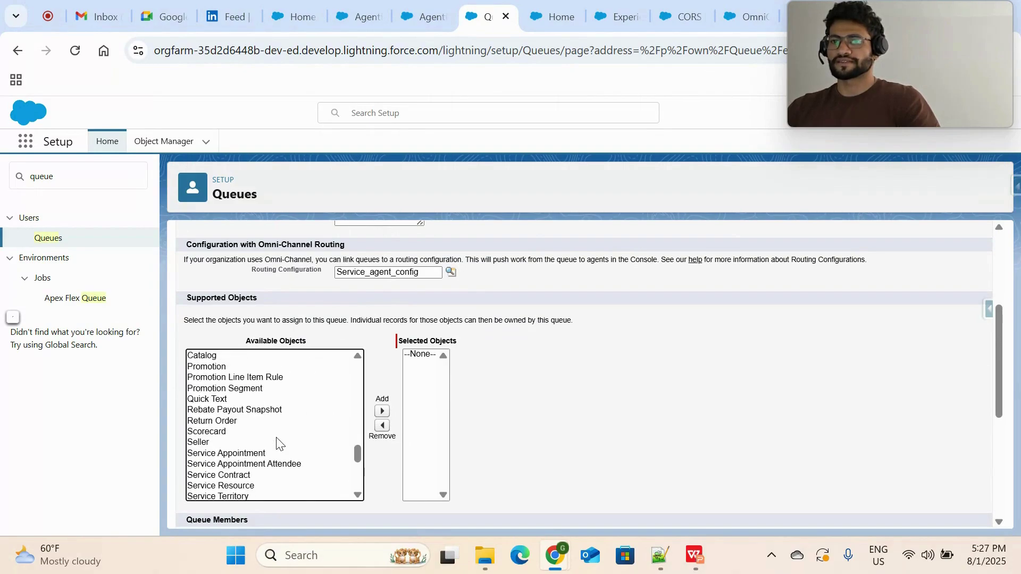
left_click(276, 435)
type("me")
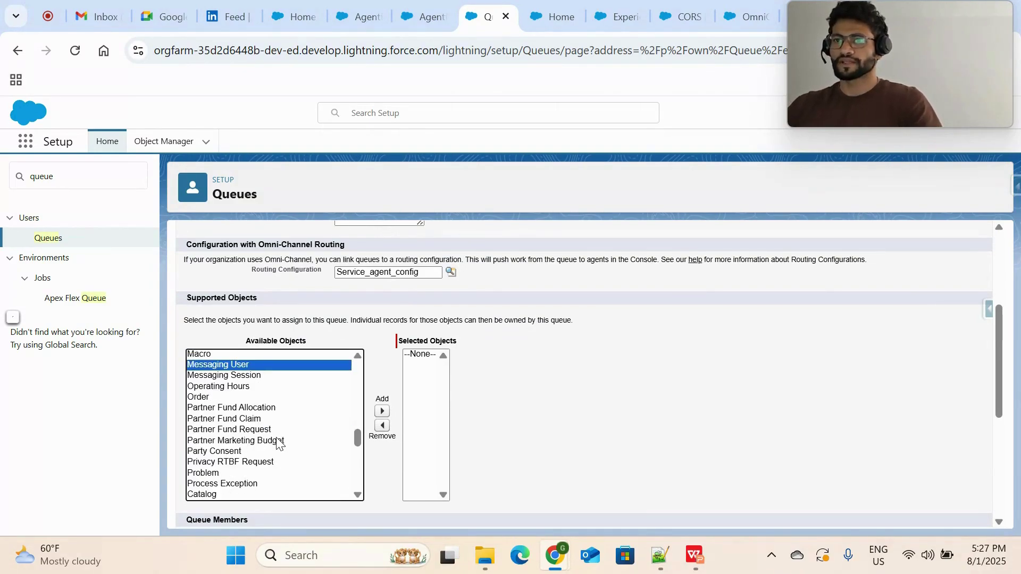
left_click(312, 375)
left_click(389, 411)
Add a user to the queue's Selected Members and go back to the Queues list.
scroll(375, 436, "down", 5)
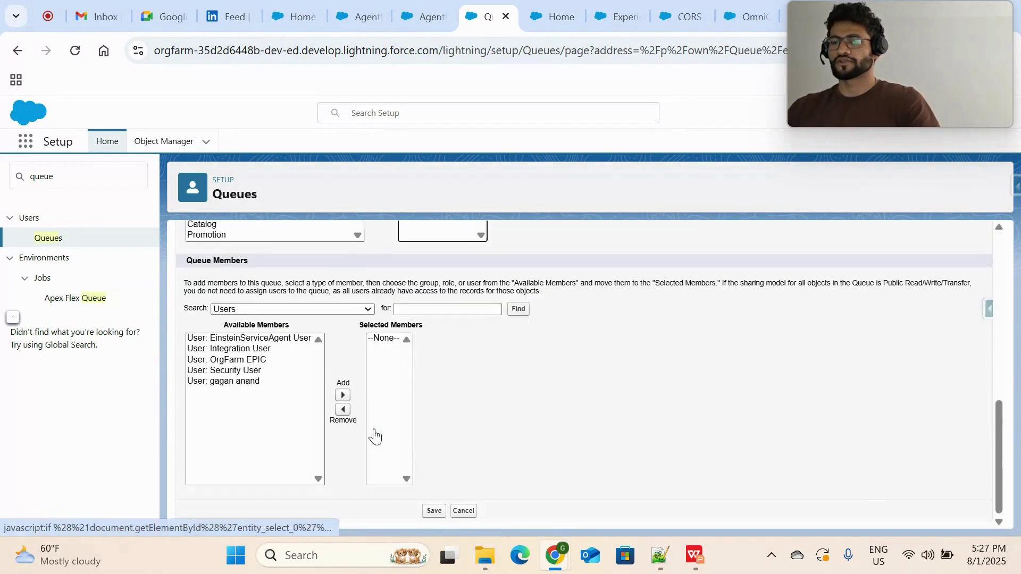
scroll(246, 367, "up", 1)
left_click(250, 433)
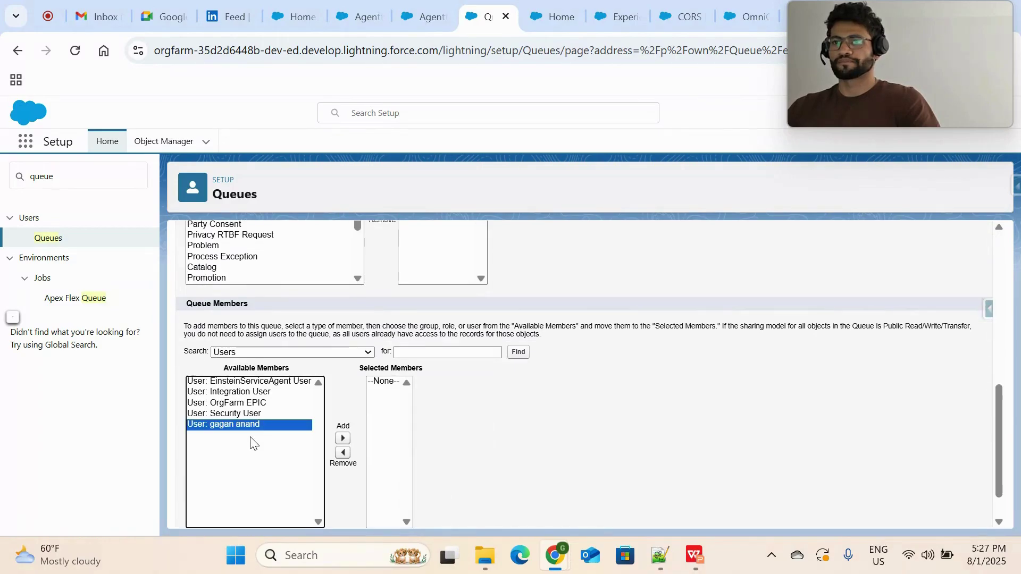
left_click(343, 439)
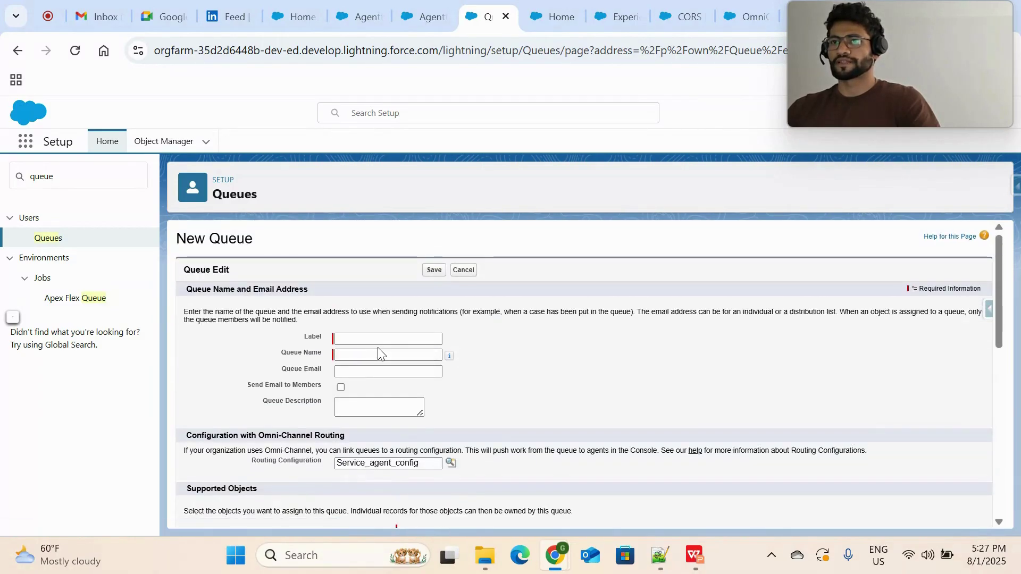
scroll(378, 352, "down", 10)
scroll(378, 352, "up", 1)
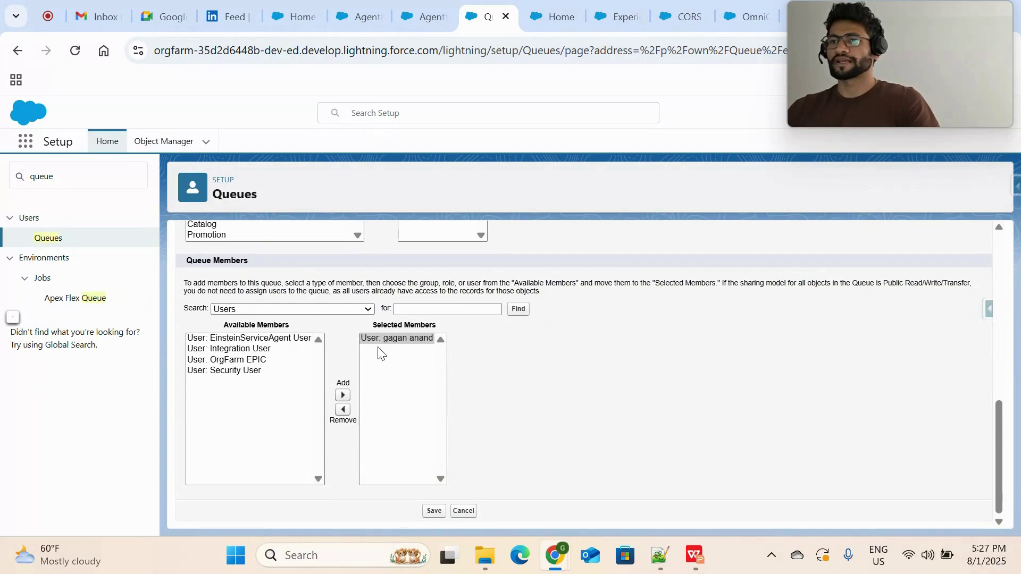
left_click(48, 246)
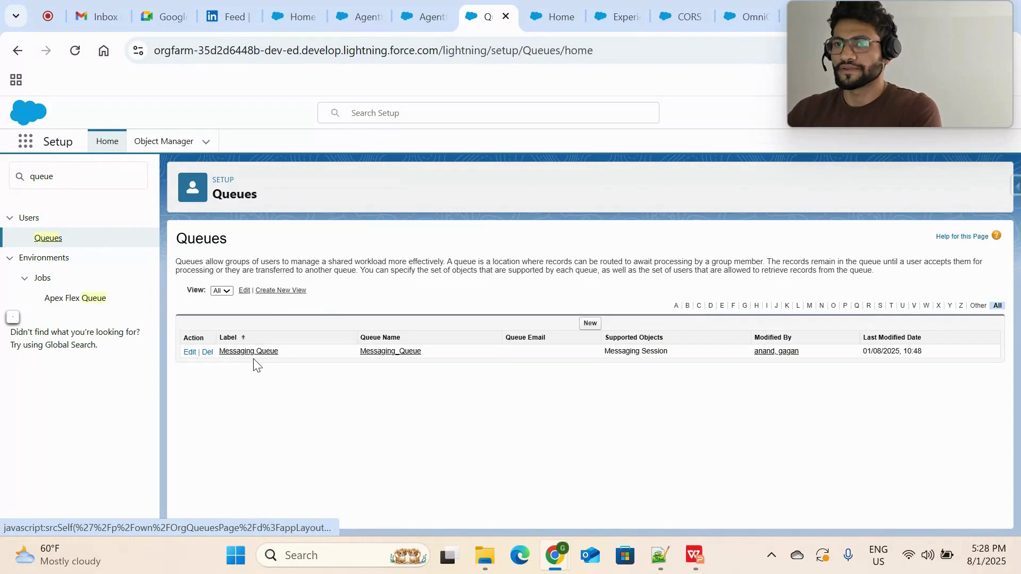
Open the Messaging Queue details and highlight its Messaging Session supported object.
left_click(262, 352)
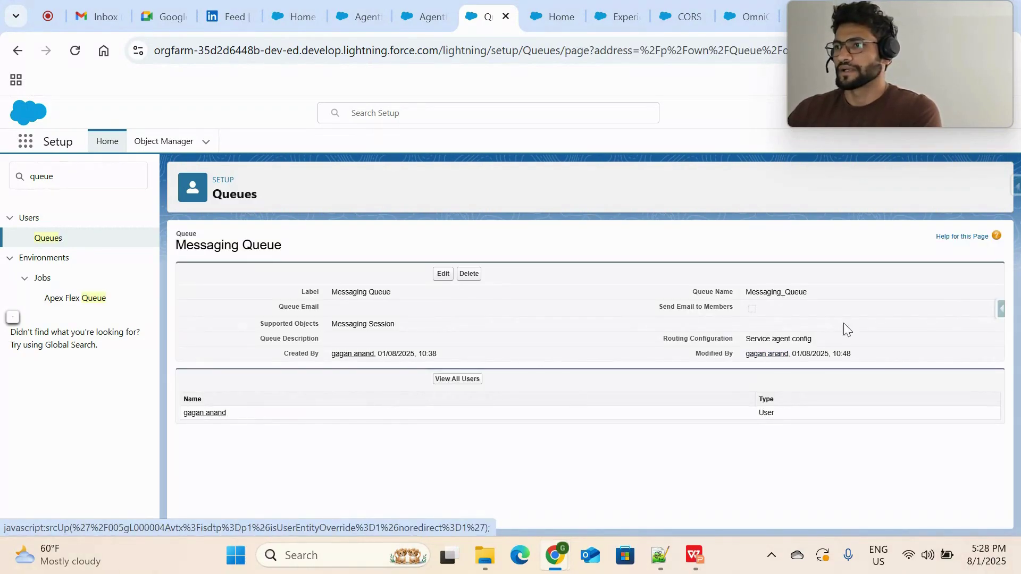
left_click_drag(825, 295, 751, 298)
left_click(751, 299)
left_click_drag(421, 333, 352, 330)
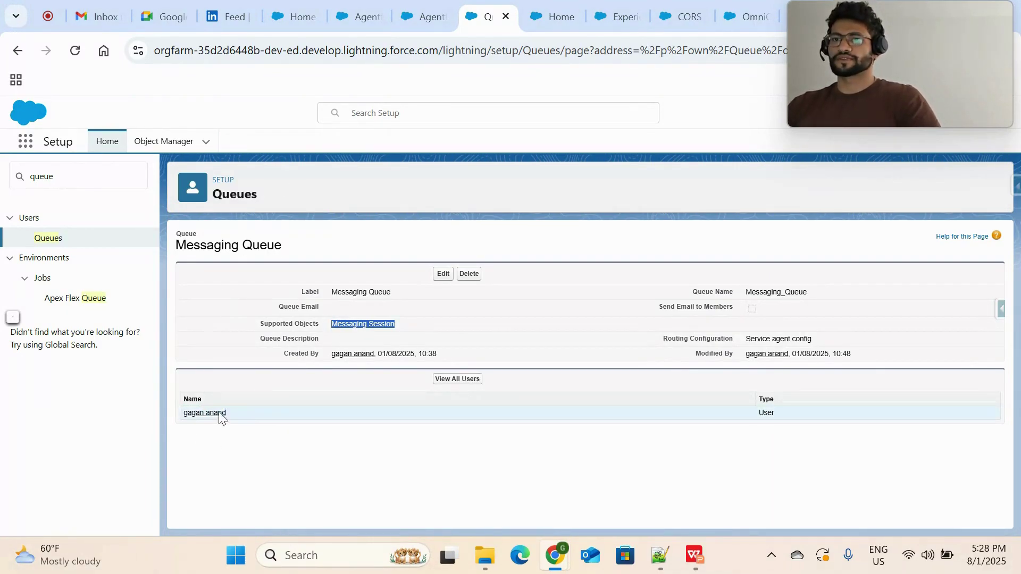
Mark Lightning flow inbound connection as next on the checklist, then clear Setup's Quick Find.
key("alt+Tab")
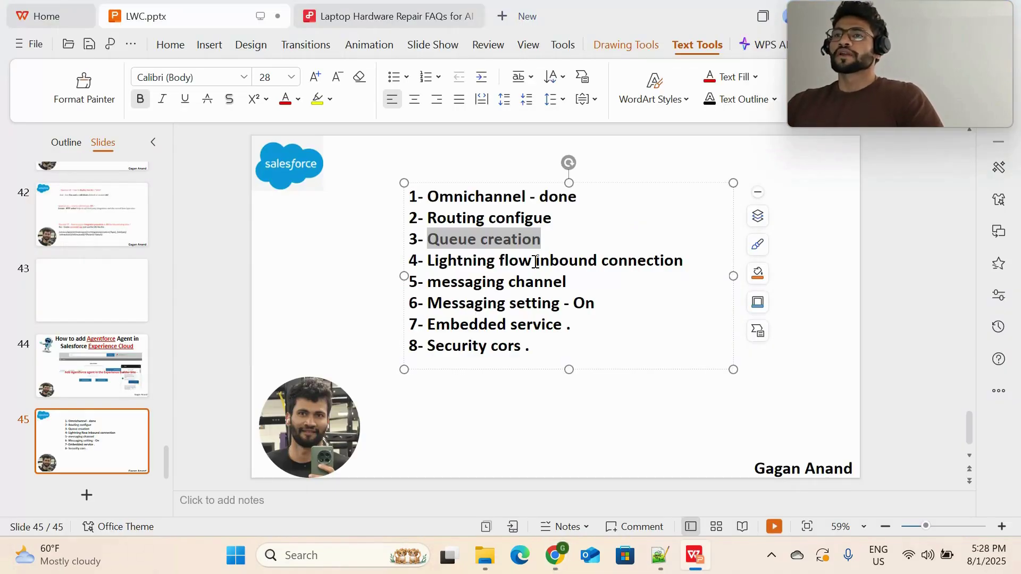
left_click_drag(686, 260, 427, 260)
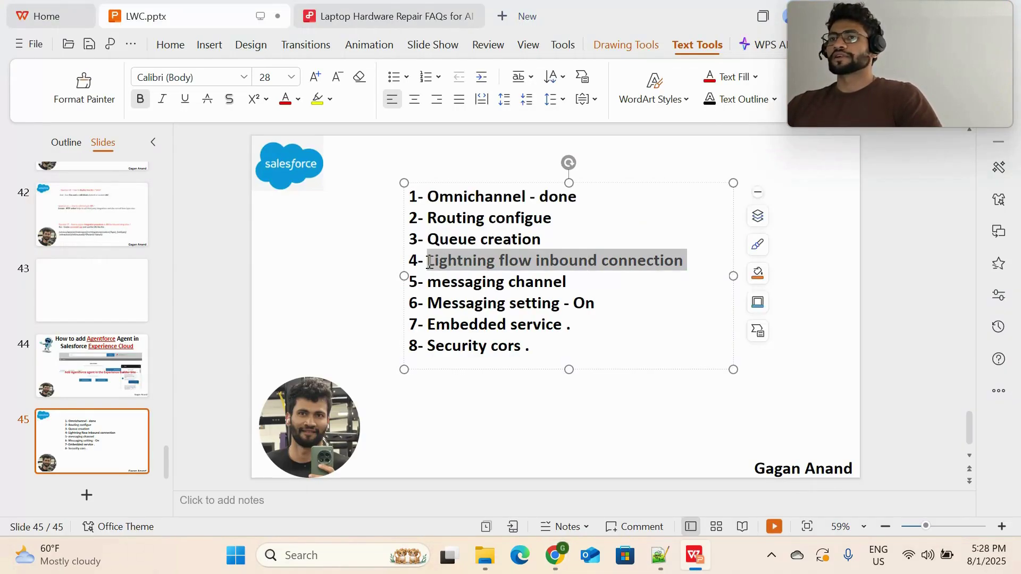
key("alt+Tab")
left_click(96, 177)
key("ctrl+a")
Search Quick Find for 'flow' and open the Flows setup page.
type("f")
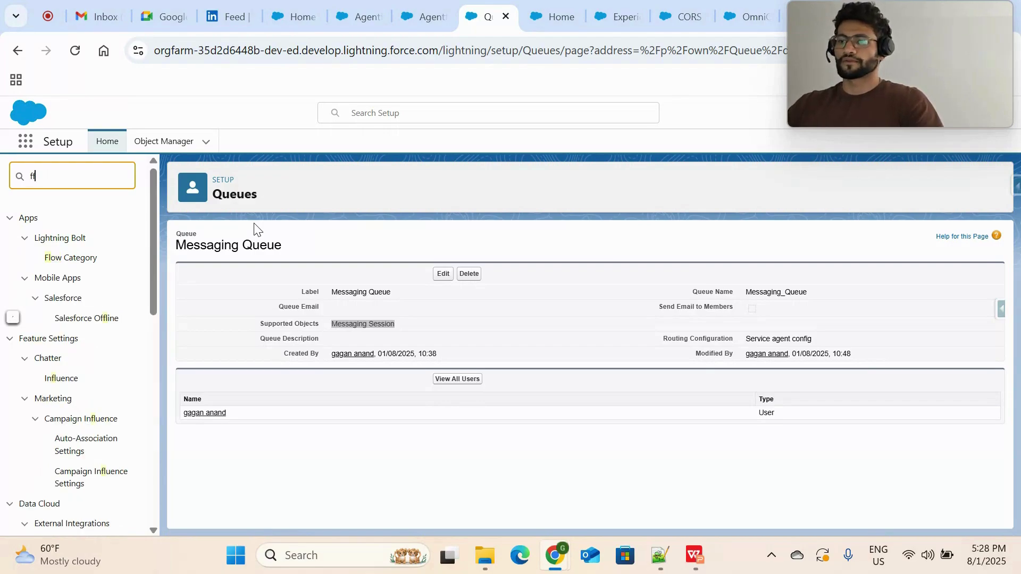
type("f")
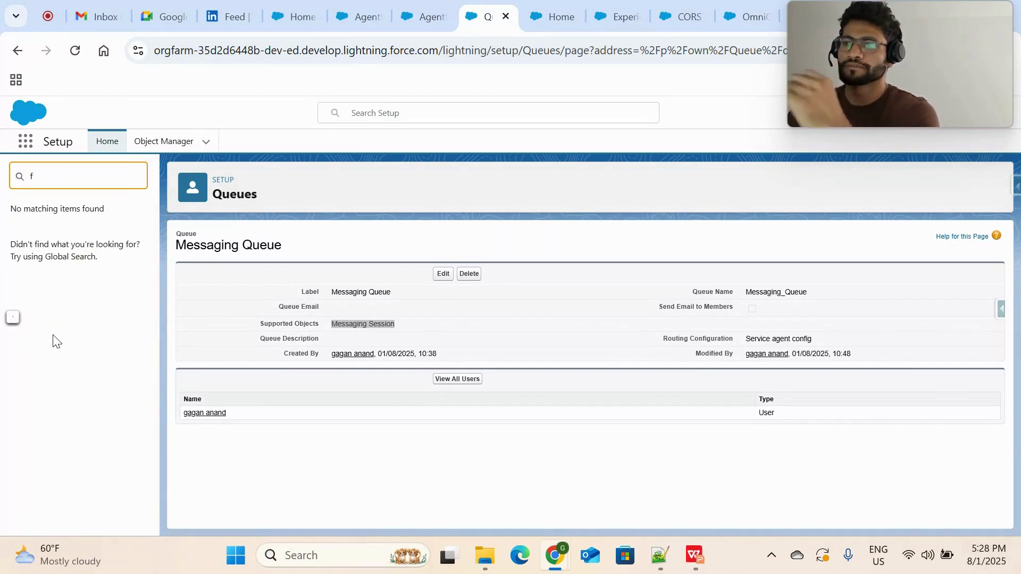
type("lowlow")
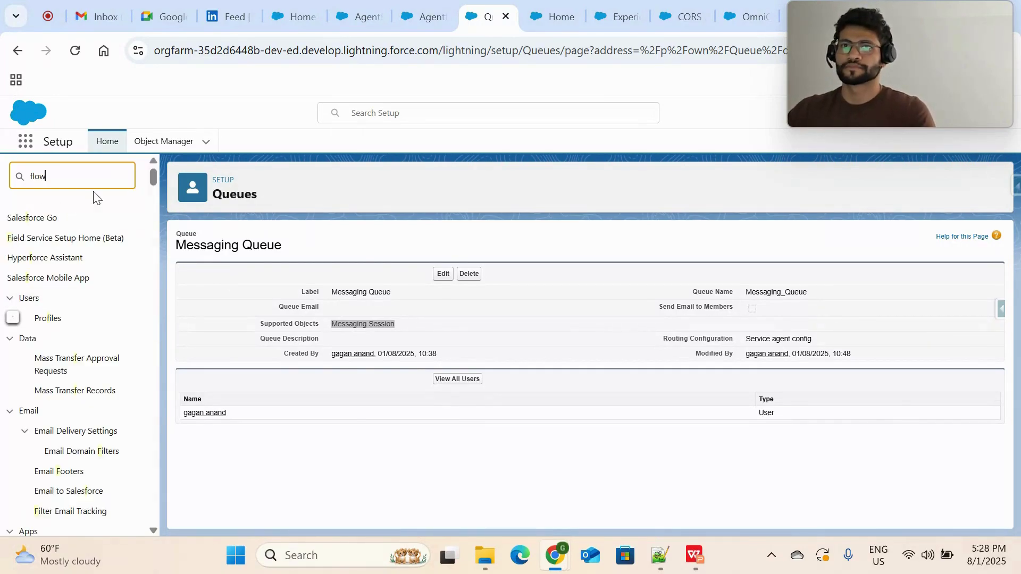
left_click(43, 385)
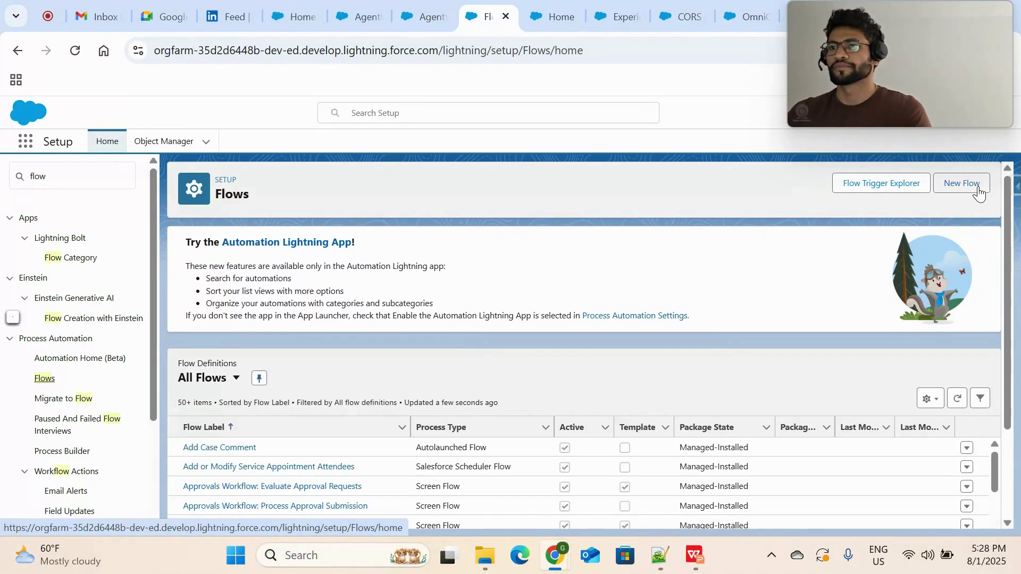
scroll(562, 307, "down", 3)
scroll(562, 307, "up", 3)
Go through the CORS, Experience Builder and OmniChannel flow tabs, moving the flow tab left.
left_click(679, 21)
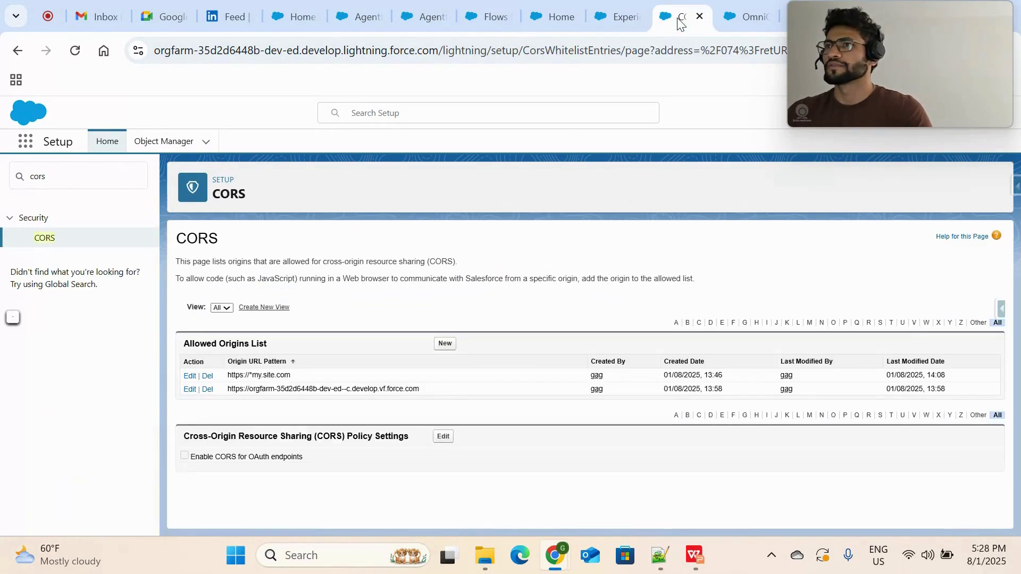
left_click(620, 17)
left_click(735, 18)
left_click_drag(735, 19, 184, 34)
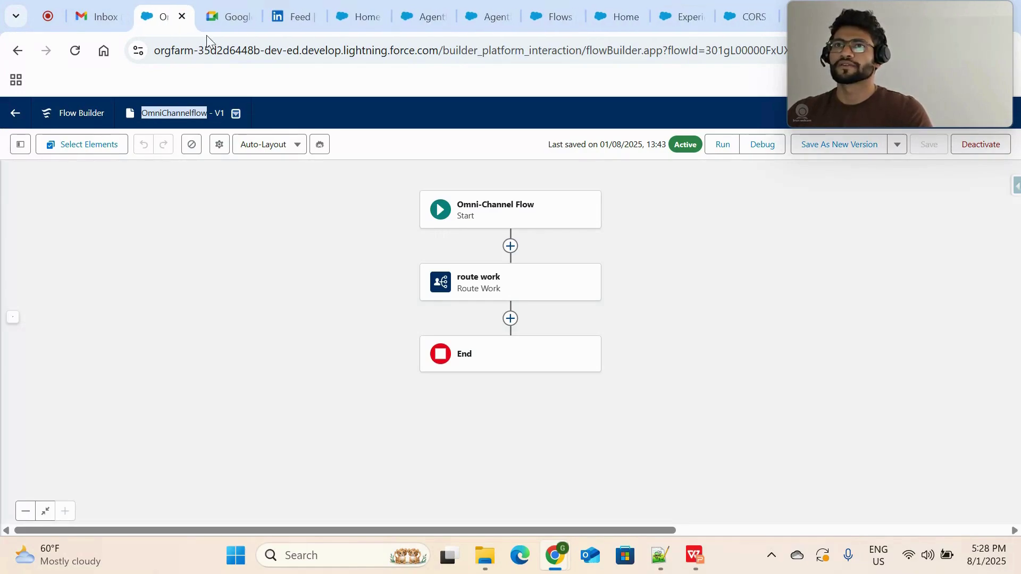
Place the Agentforce Agents tab beside the OmniChannel flow and select the Quick Find text.
left_click(359, 16)
left_click(427, 17)
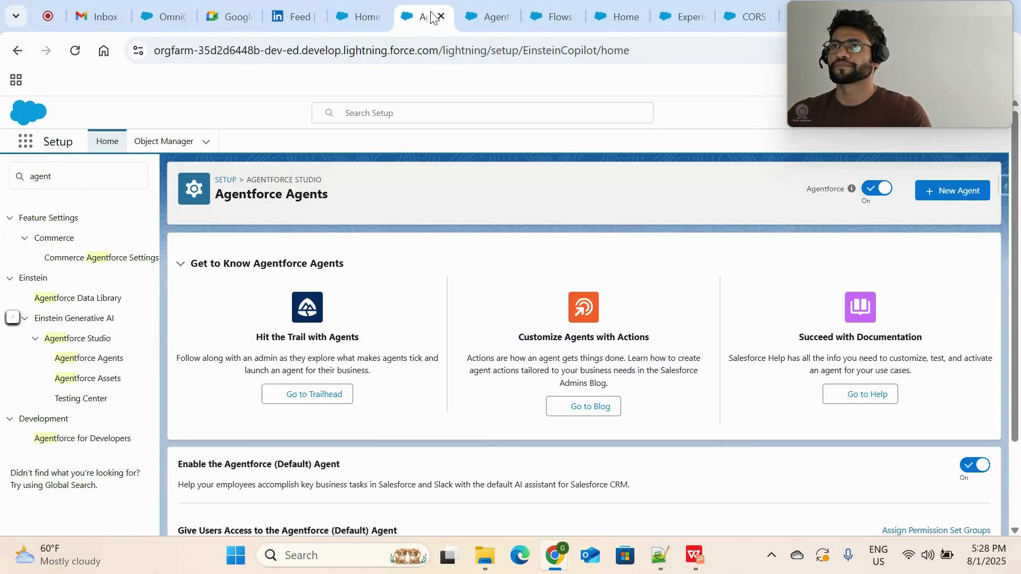
left_click(488, 16)
left_click(556, 16)
left_click(490, 11)
left_click_drag(490, 11, 228, 16)
left_click(94, 185)
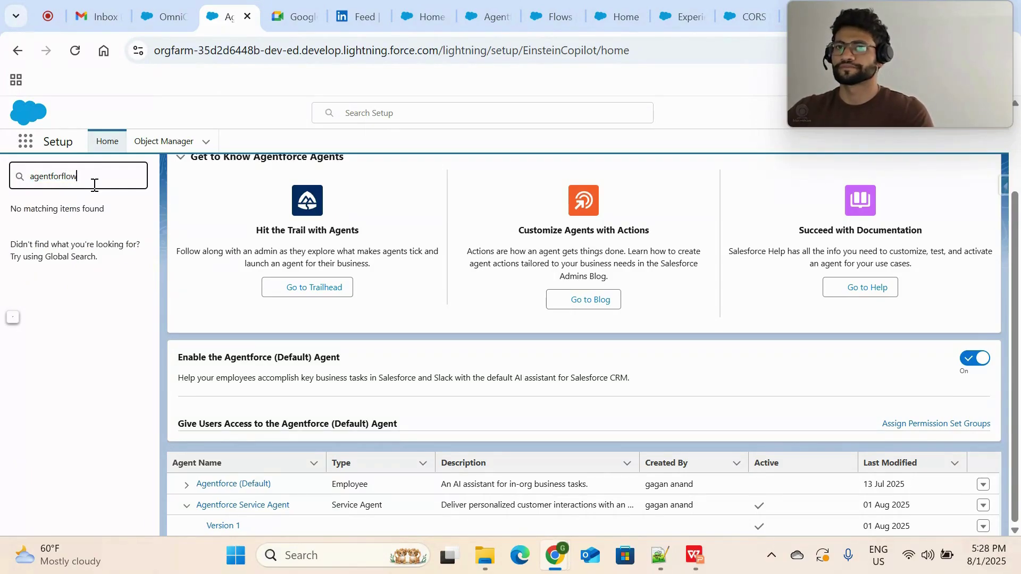
double_click(94, 185)
Search 'flow' in Quick Find, open Flows, and start a new flow.
type("flow")
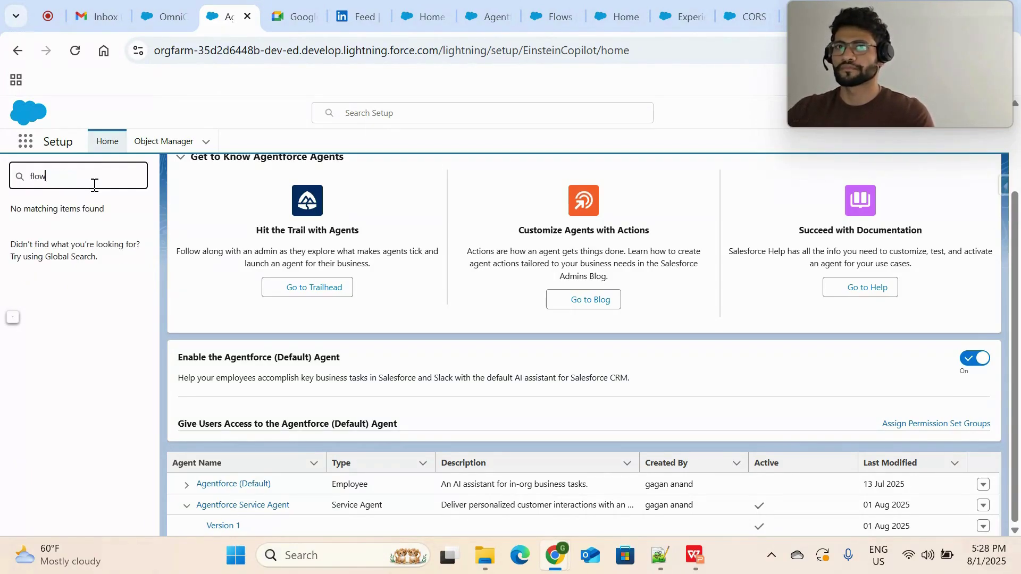
left_click(45, 379)
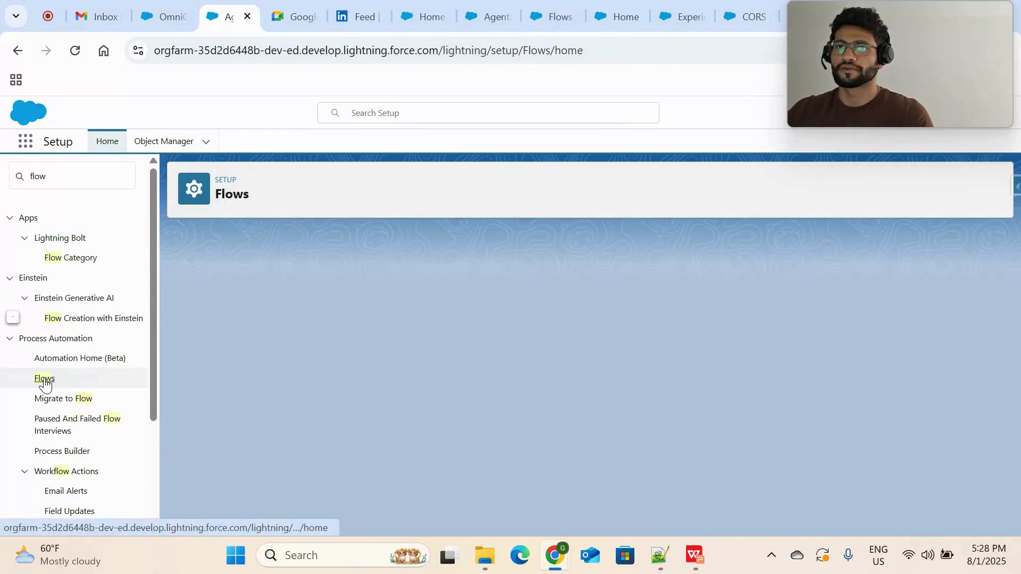
left_click(978, 187)
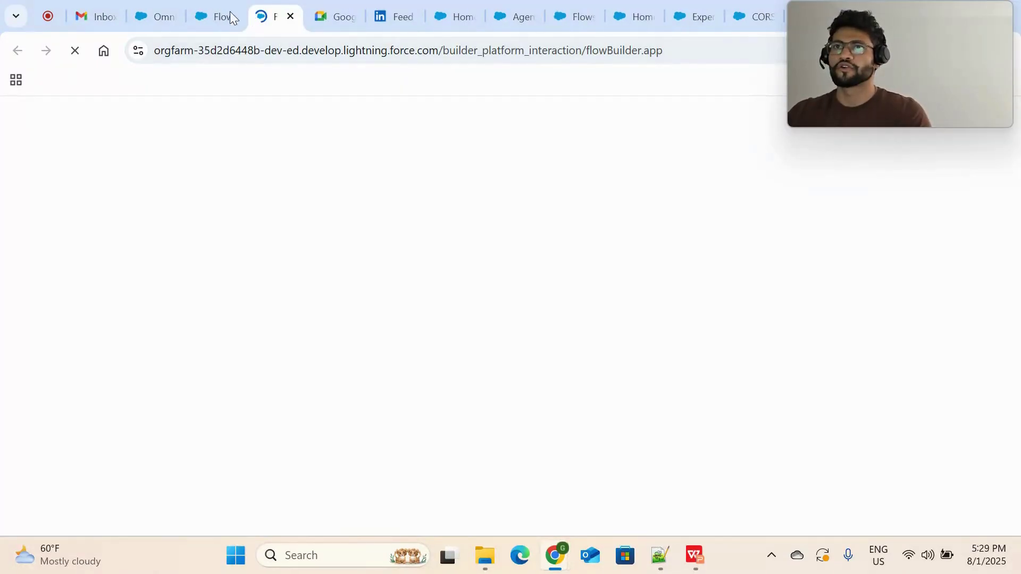
left_click_drag(230, 11, 217, 16)
left_click(155, 13)
left_click(199, 10)
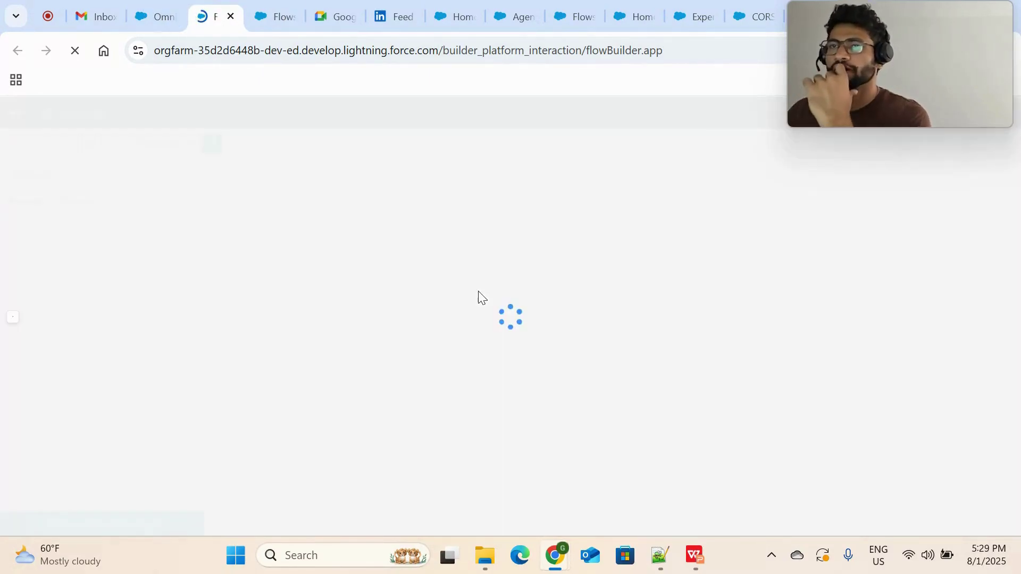
Choose Omni-Channel Flow and show the element choices between Start and End.
scroll(638, 354, "down", 2)
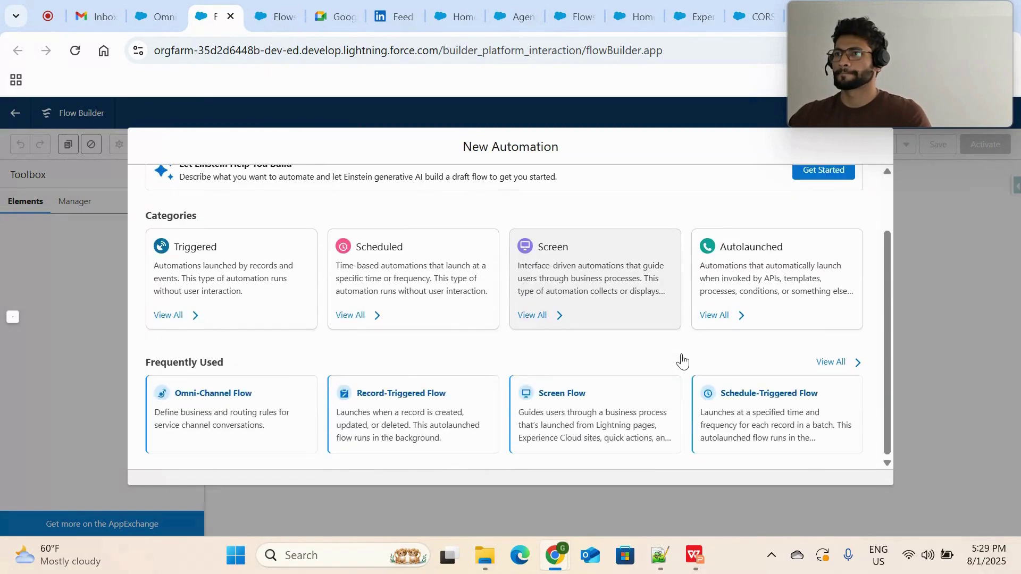
left_click(246, 406)
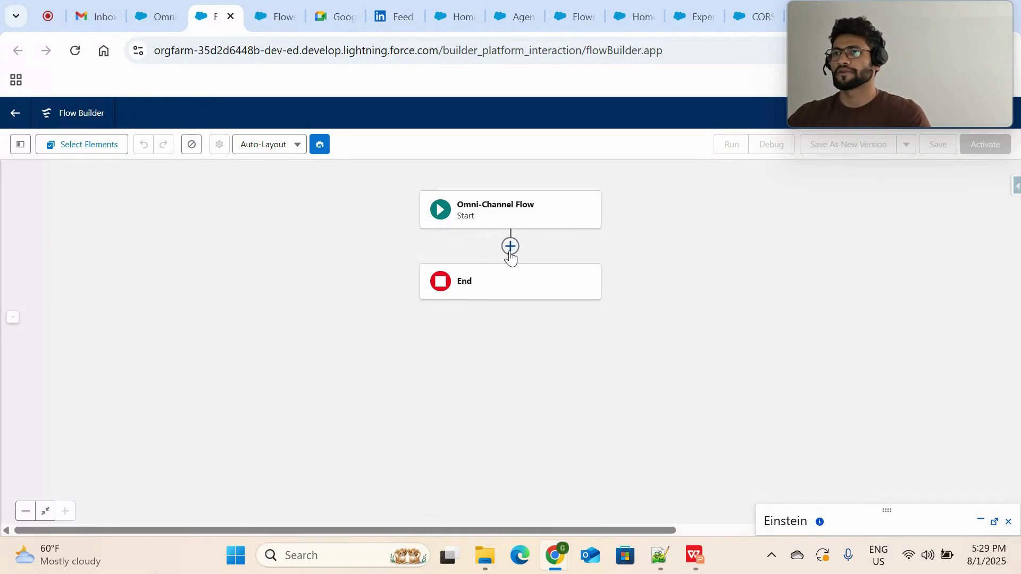
left_click(511, 246)
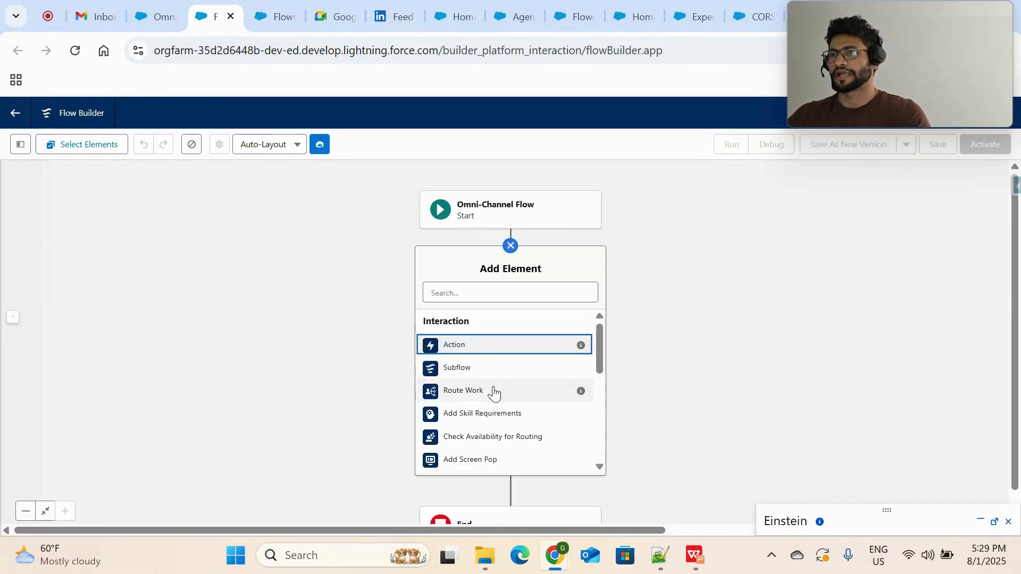
Choose Route Work under Interaction as the element after Start.
left_click(492, 391)
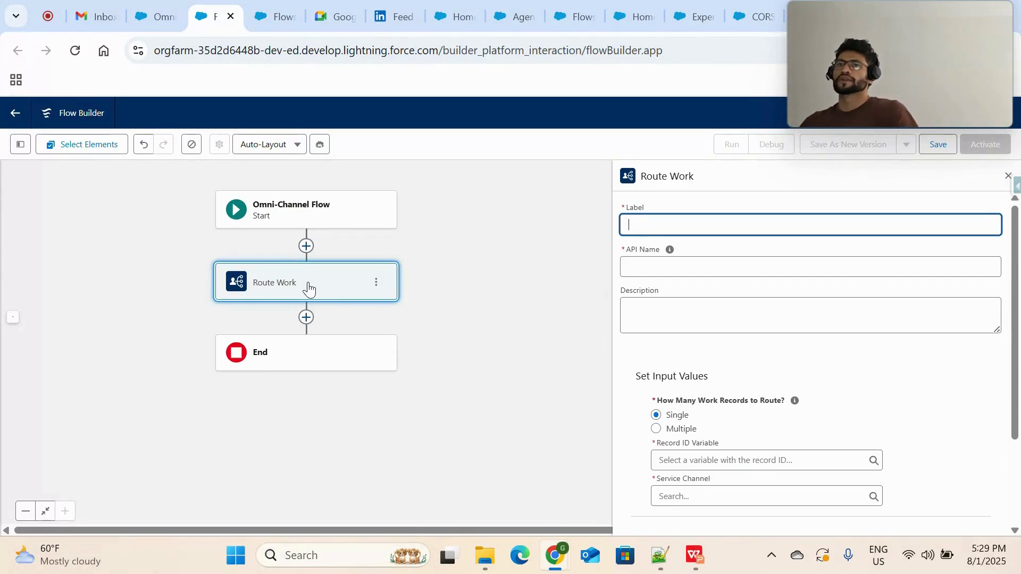
key("alt+Tab")
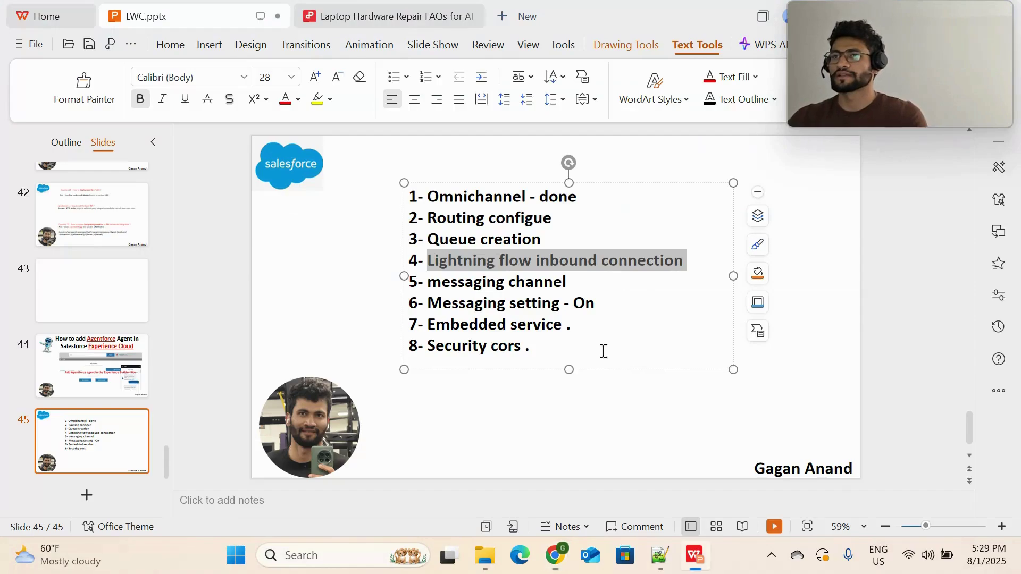
double_click(519, 260)
left_click(519, 261)
left_click_drag(538, 239, 428, 240)
left_click(472, 248)
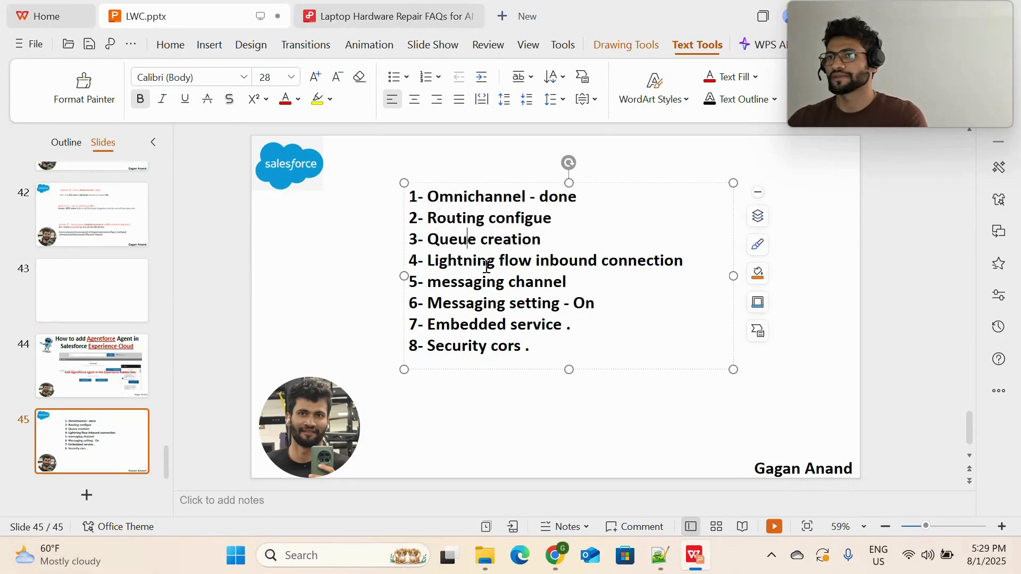
double_click(483, 262)
left_click(436, 217)
double_click(436, 211)
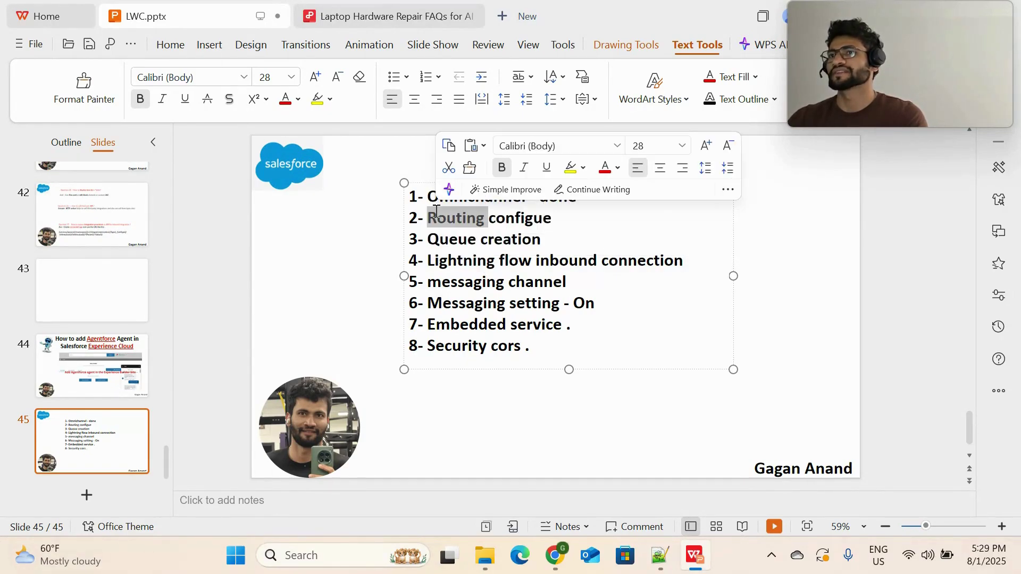
left_click_drag(562, 216, 433, 222)
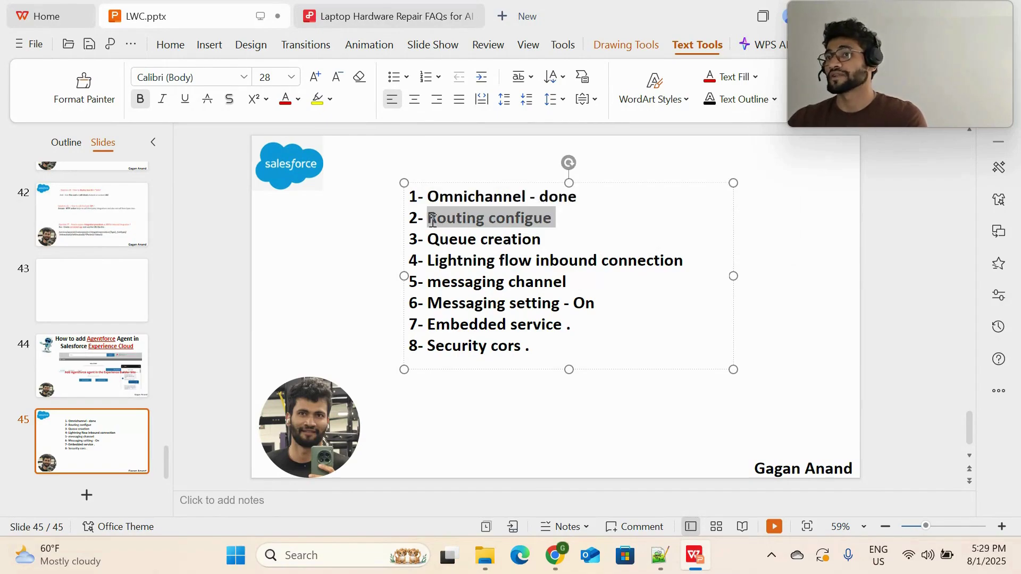
double_click(504, 219)
double_click(467, 238)
left_click_drag(427, 198, 523, 194)
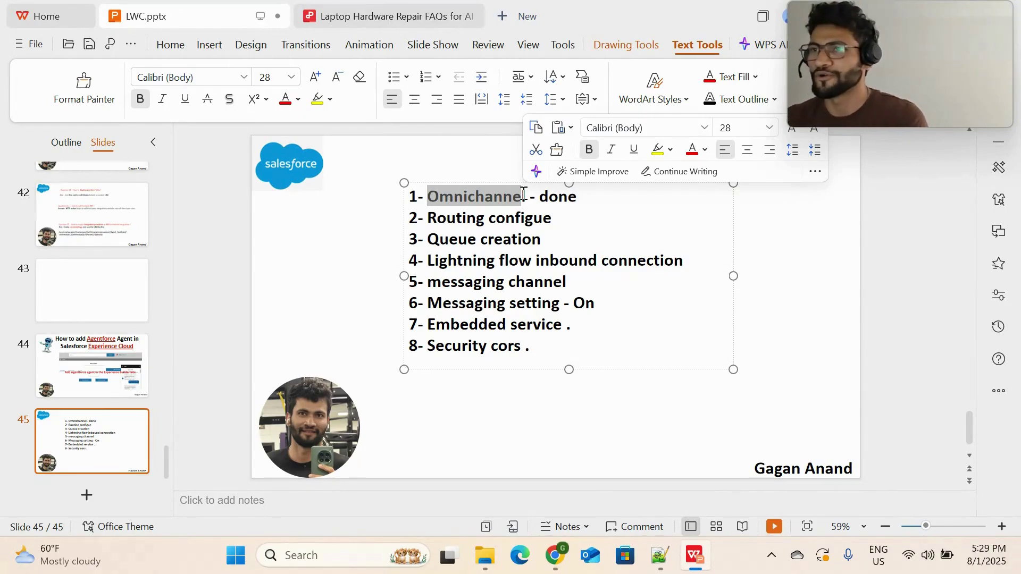
key("Escape")
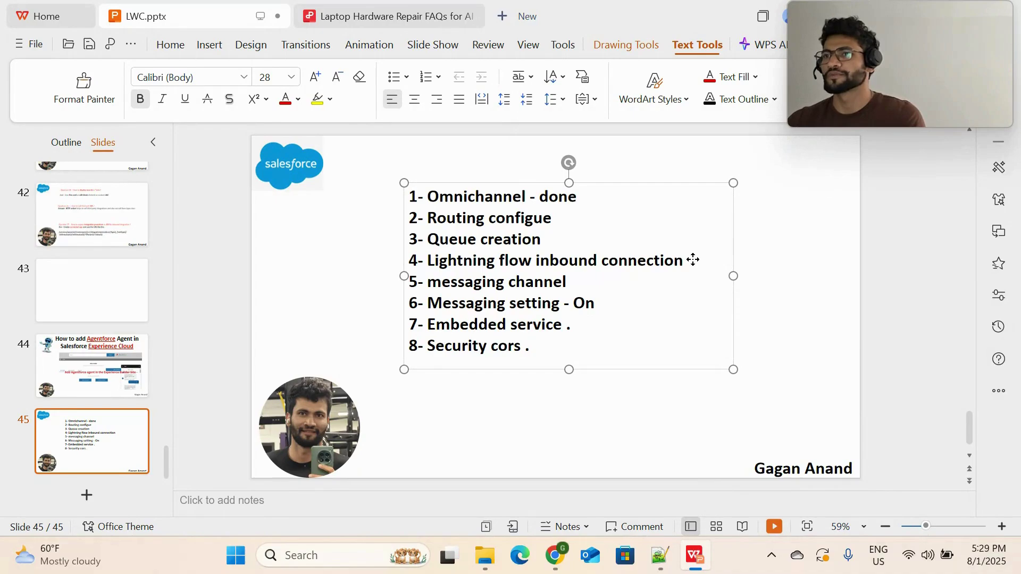
key("alt+Tab")
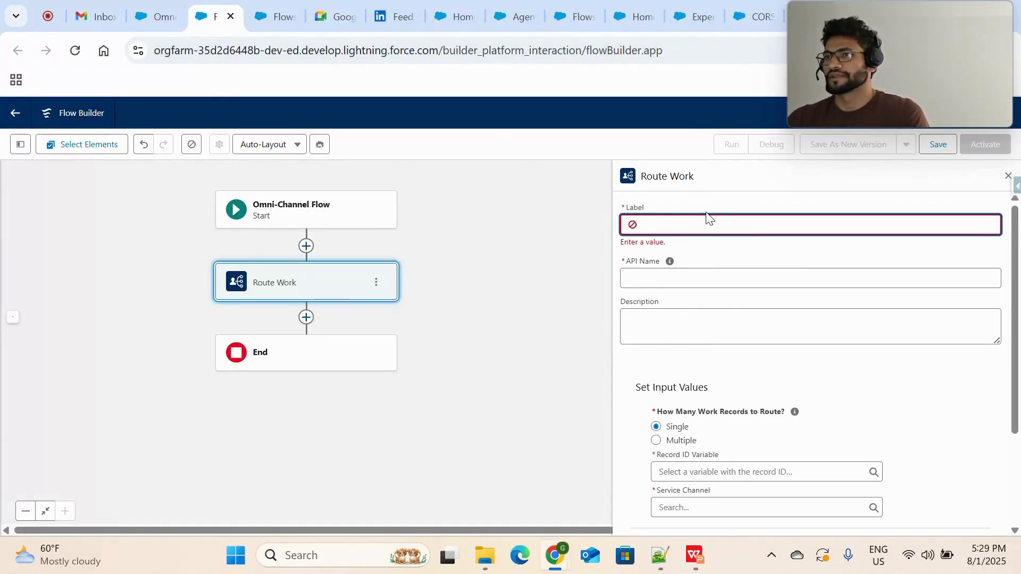
Label the Route Work step 'test'.
type("test")
left_click(759, 301)
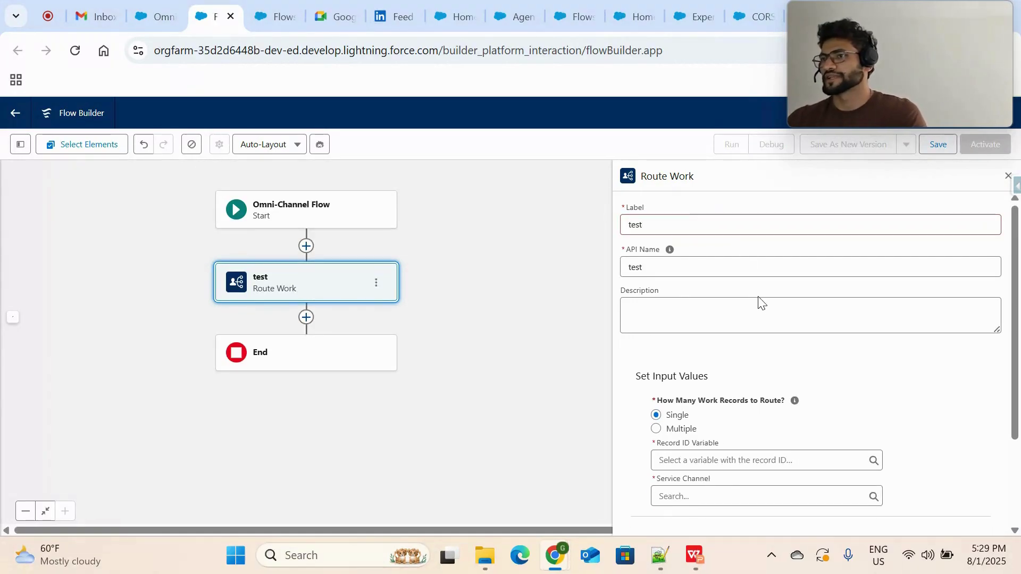
scroll(762, 303, "down", 2)
Create a new Time variable named recordId and use it as the Record ID Variable.
left_click(731, 338)
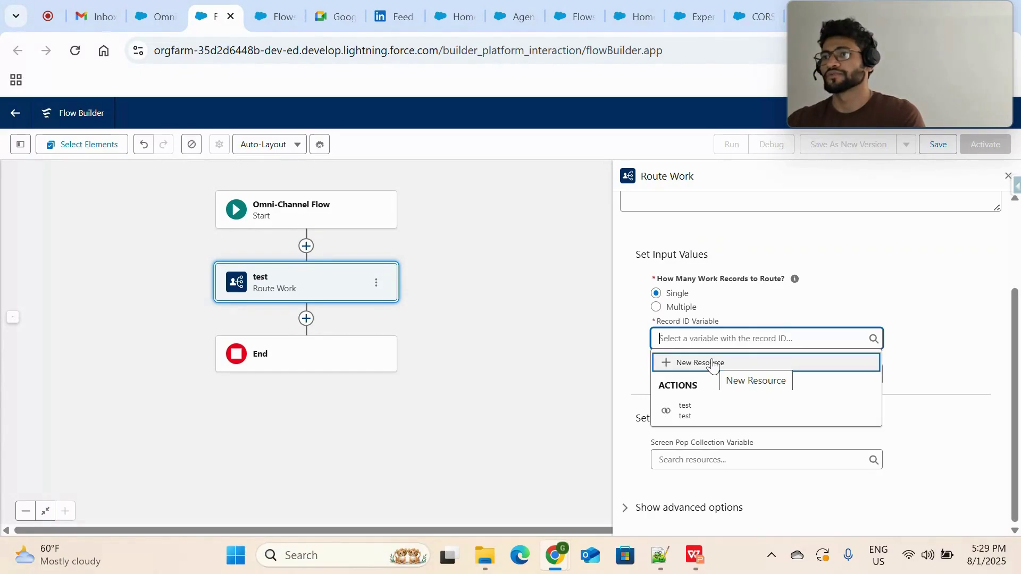
left_click(712, 365)
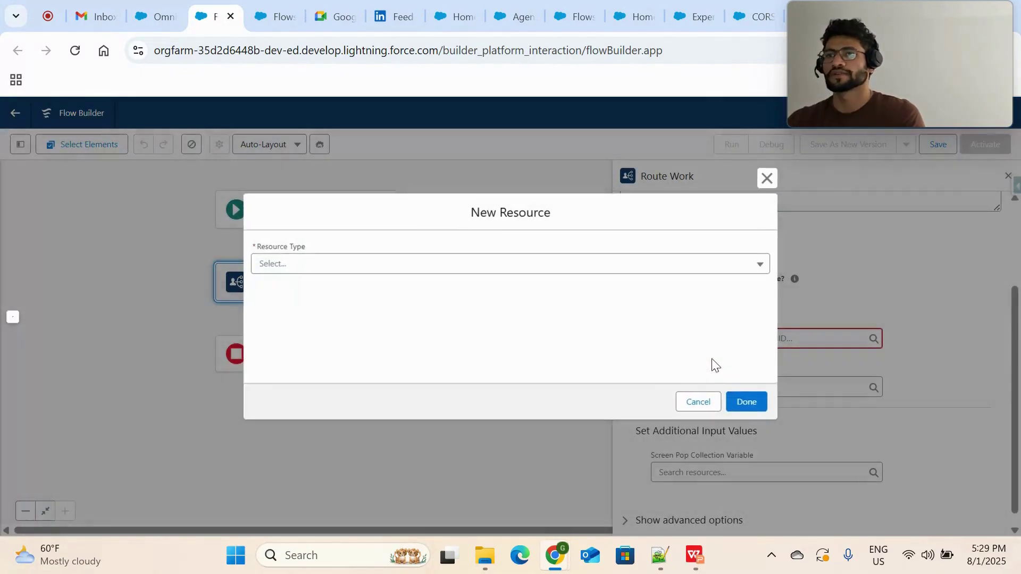
left_click(466, 263)
left_click(369, 287)
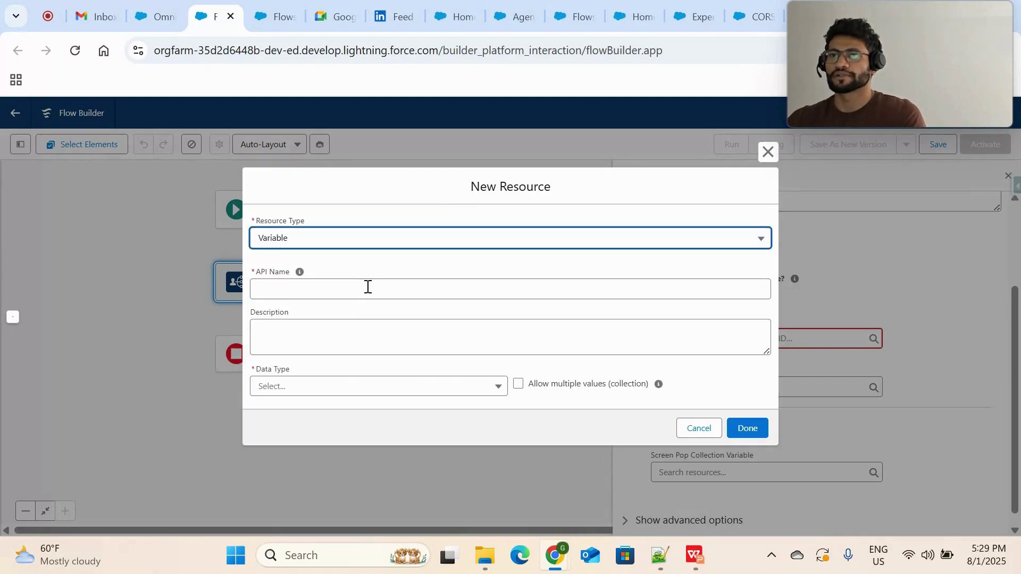
left_click(319, 387)
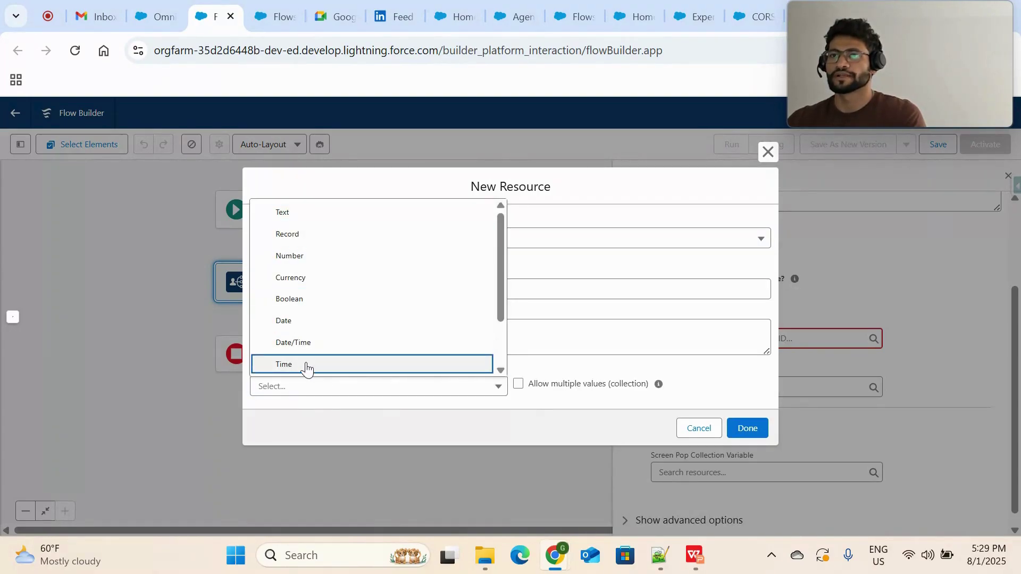
left_click(306, 365)
left_click(352, 254)
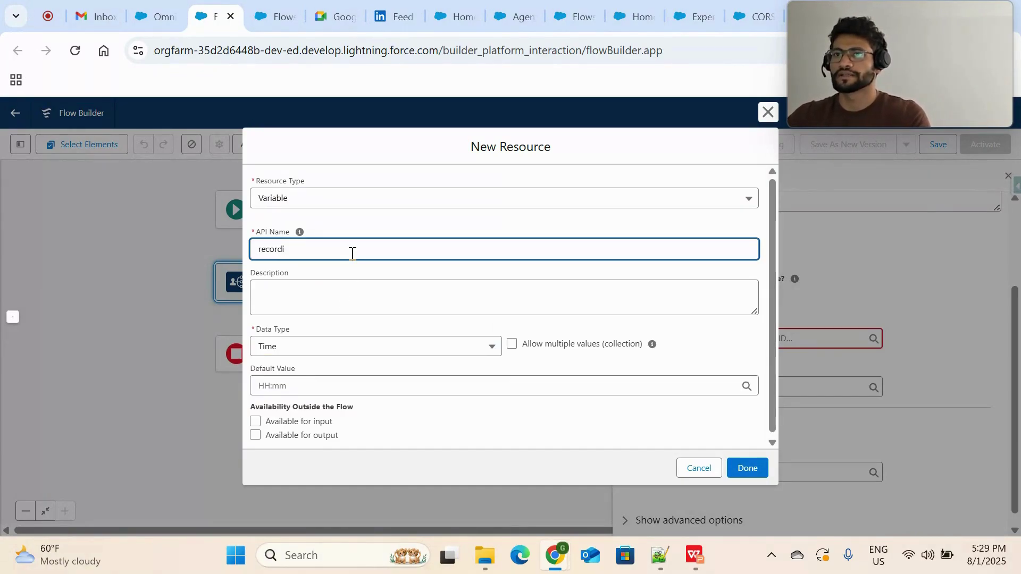
left_click(365, 270)
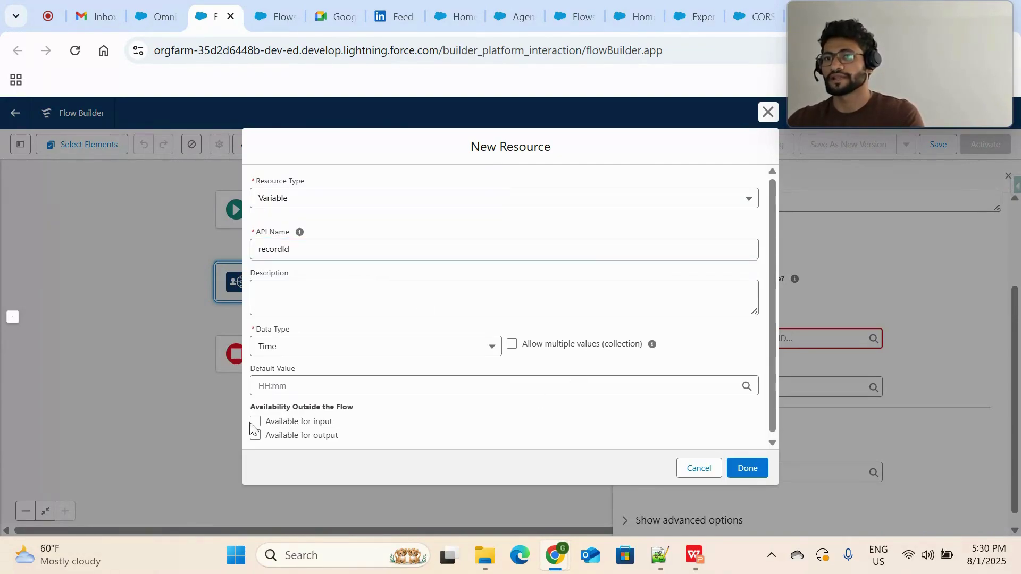
left_click(754, 475)
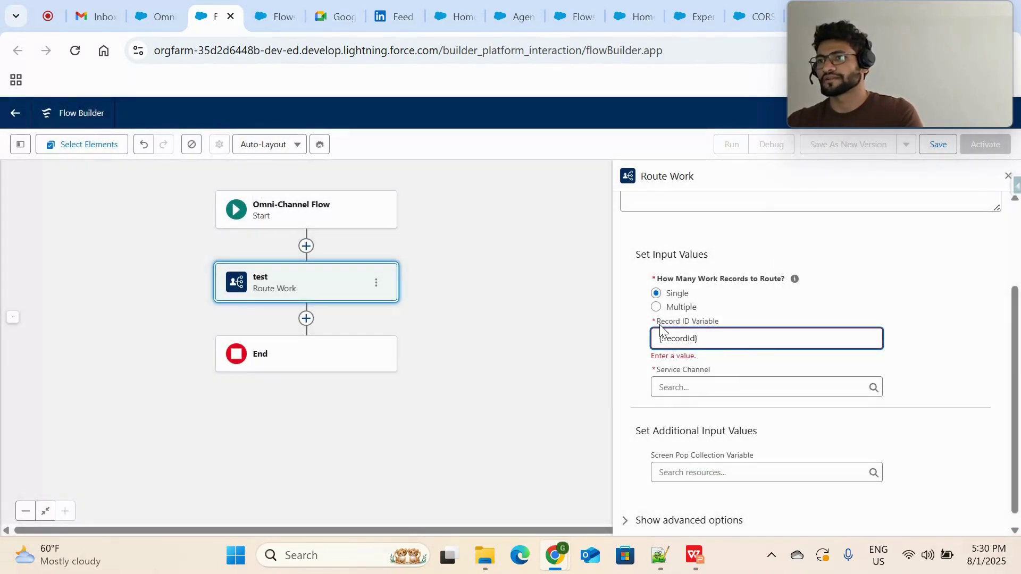
Confirm the record ID value and set Service Channel to Messaging.
left_click(880, 363)
left_click(785, 367)
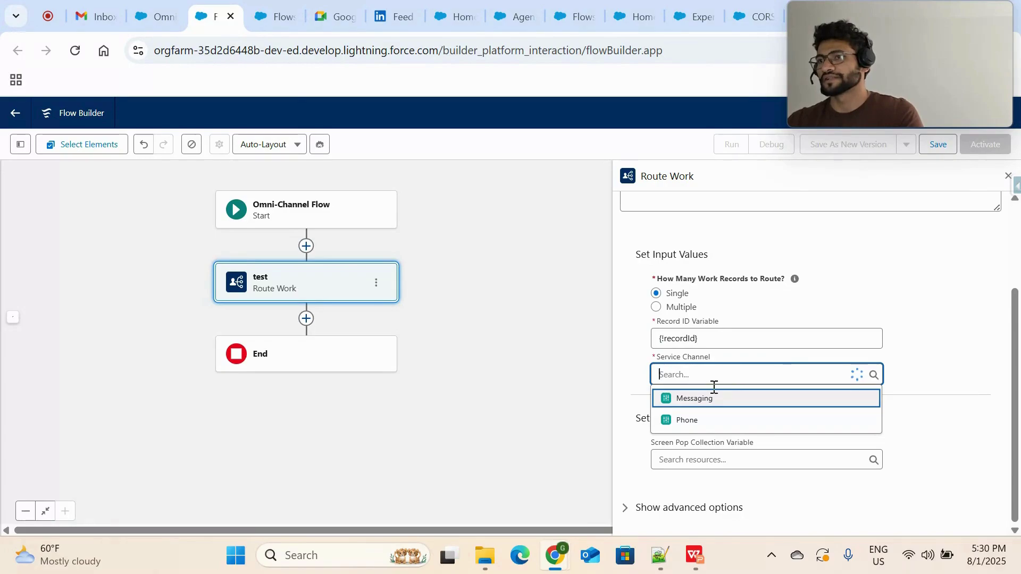
left_click(700, 400)
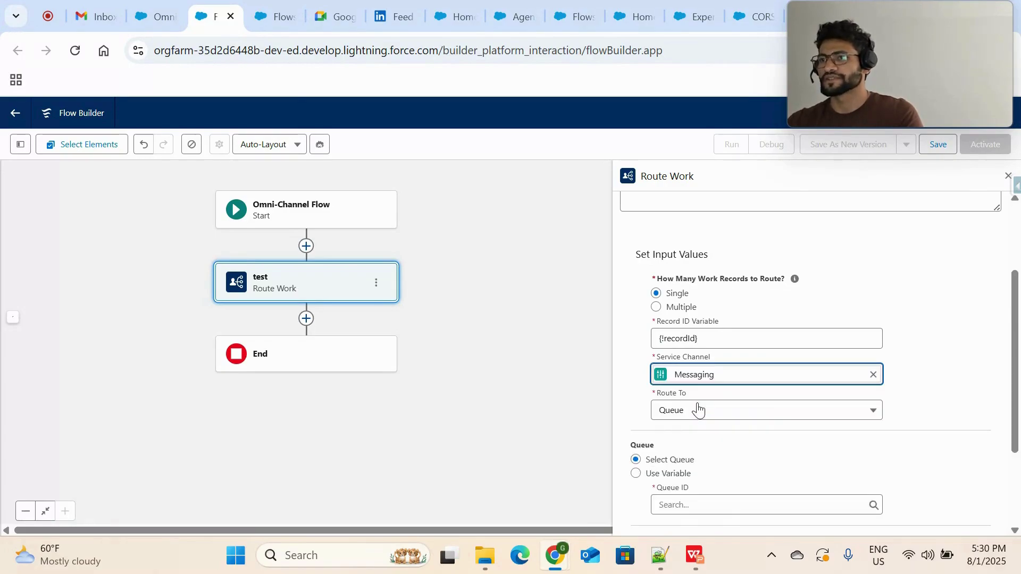
scroll(697, 408, "down", 3)
Route the work to the Agentforce Service Agent.
left_click(765, 286)
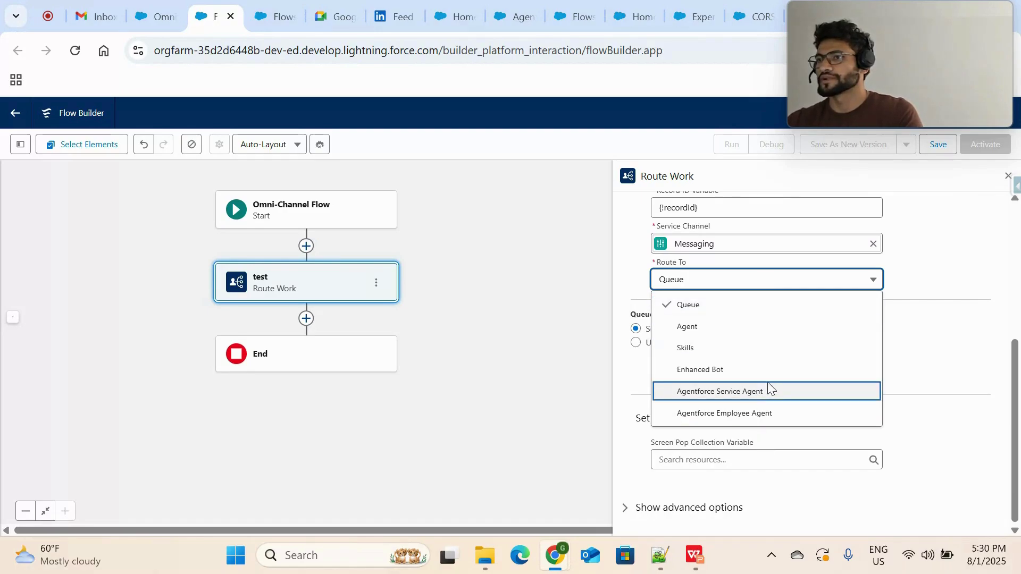
left_click(799, 396)
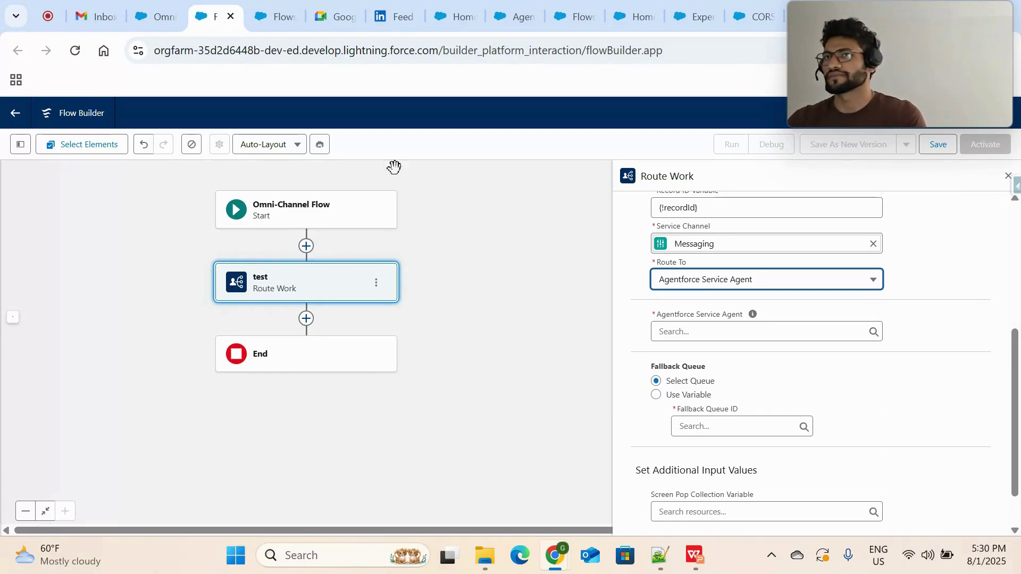
left_click(734, 330)
left_click(733, 358)
Set the Fallback Queue ID to Messaging Queue.
scroll(715, 391, "down", 1)
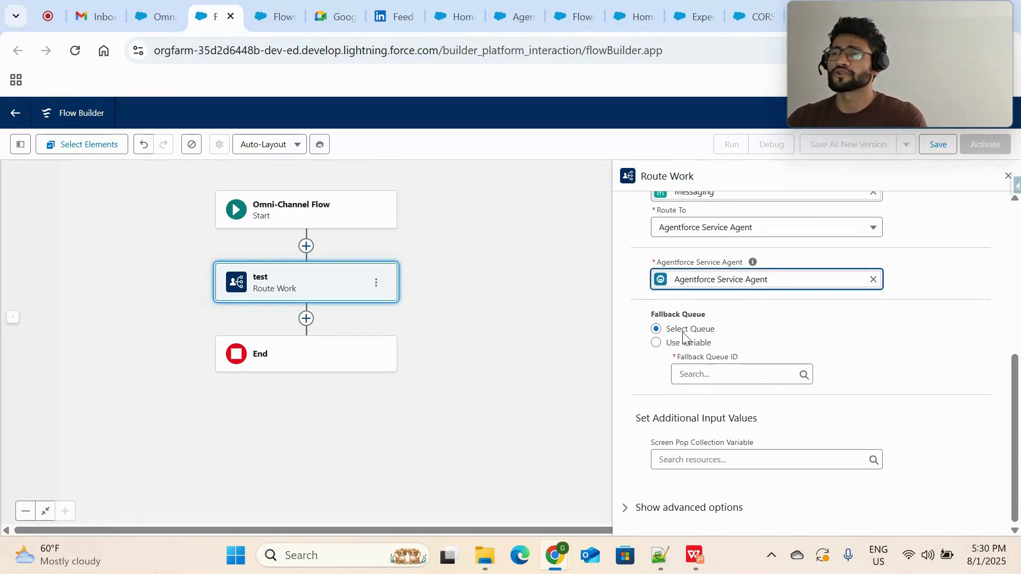
left_click(718, 377)
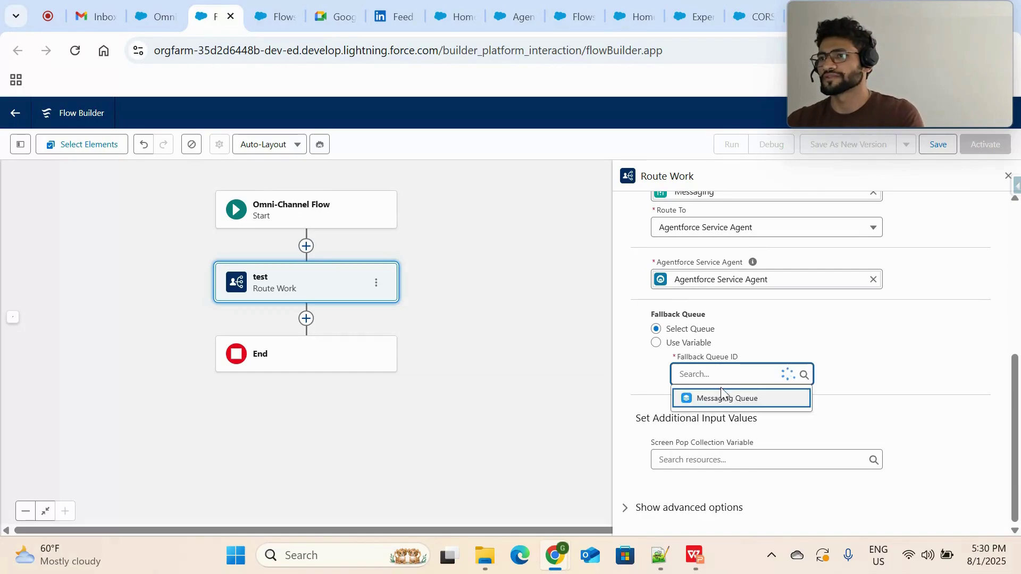
left_click(721, 397)
left_click(828, 325)
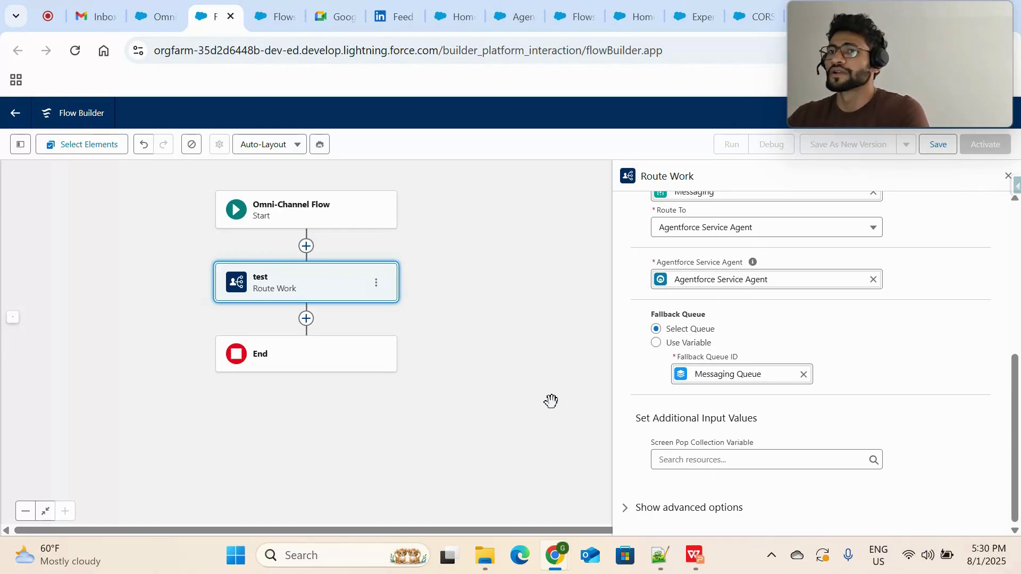
scroll(712, 274, "up", 3)
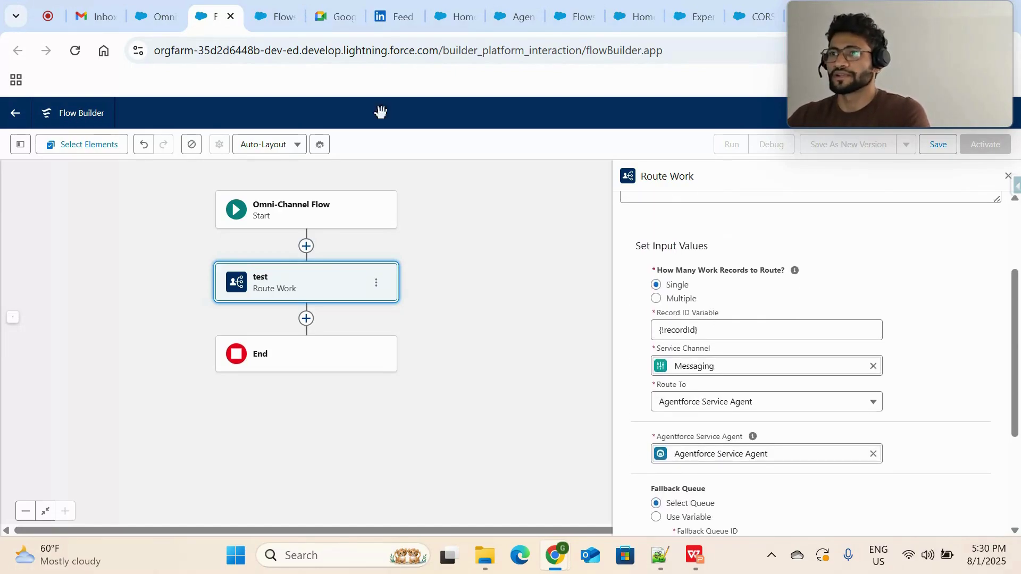
Review the active OmniChannelflow's Route Work settings, then view the All Flows list.
left_click(161, 7)
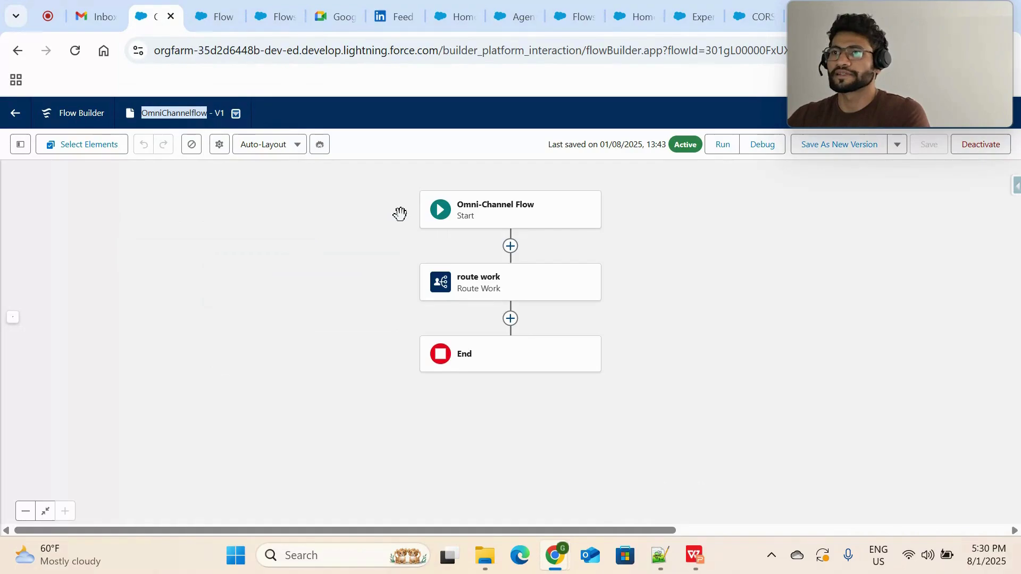
left_click(502, 297)
scroll(843, 404, "down", 4)
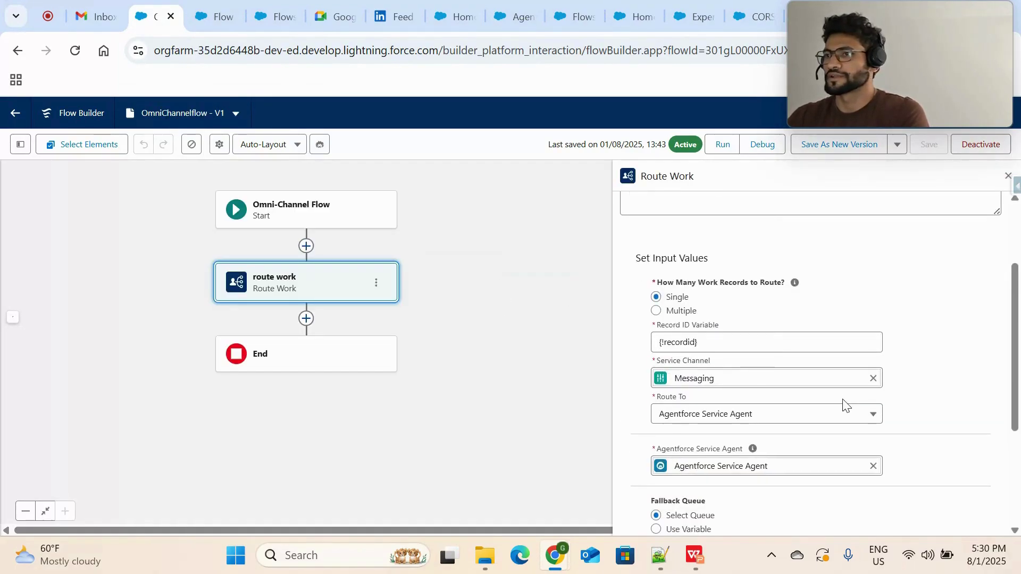
left_click(753, 209)
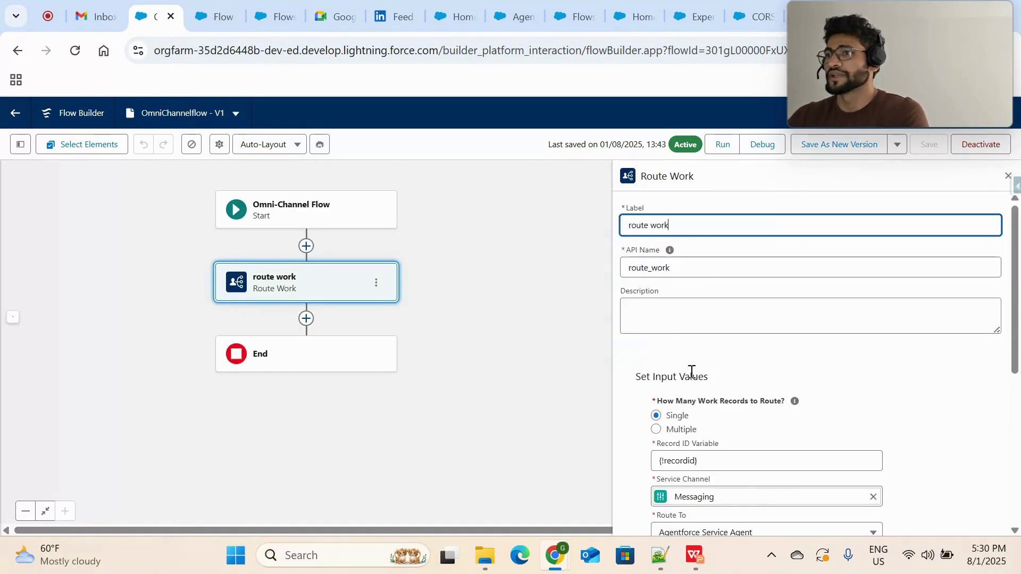
scroll(691, 372, "down", 3)
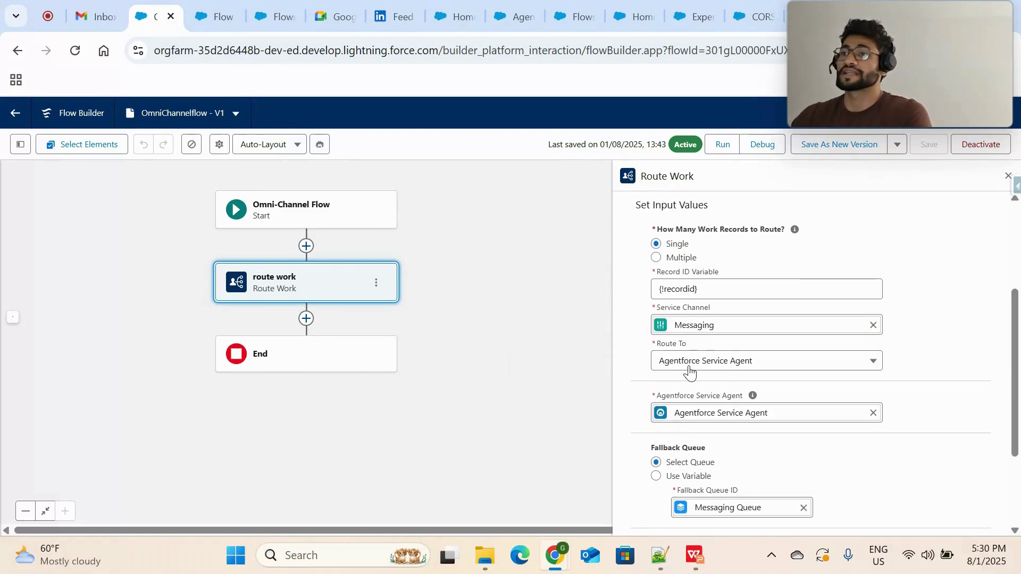
left_click(276, 16)
scroll(326, 303, "down", 2)
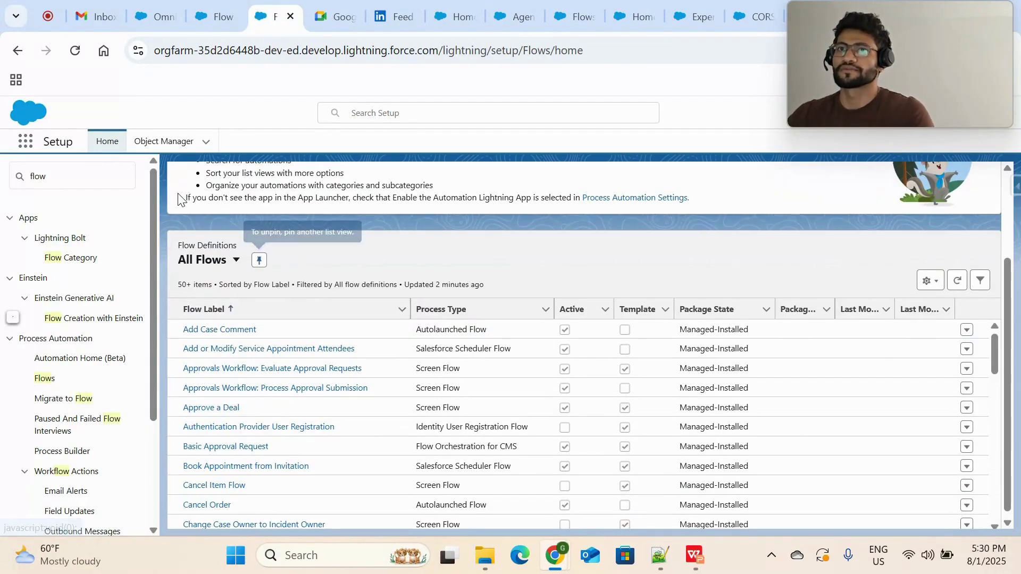
Search Quick Find for 'agent' and open Agentforce Agents.
left_click(106, 181)
key("ctrl+a")
type("a")
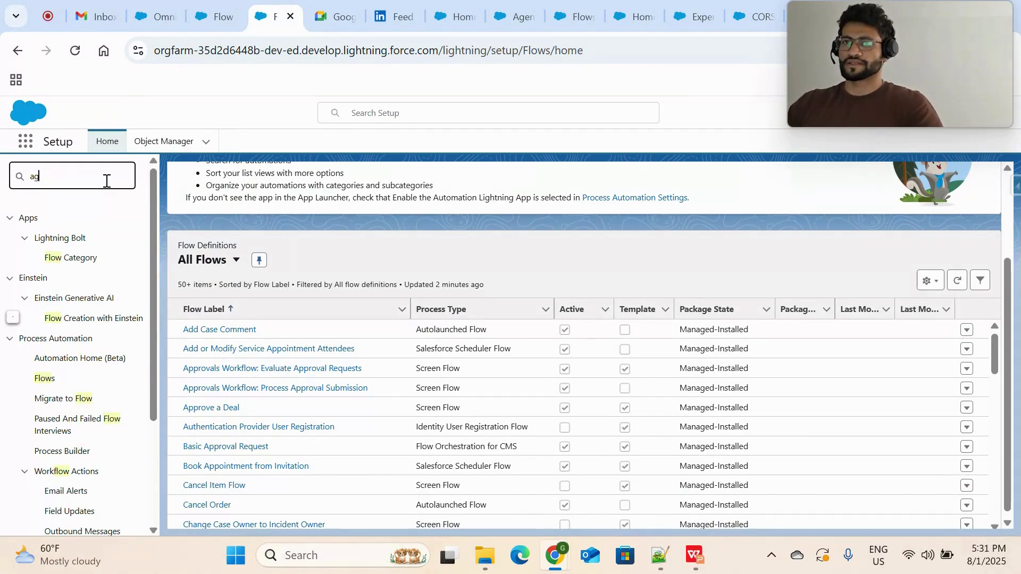
type("get")
key("BackSpace")
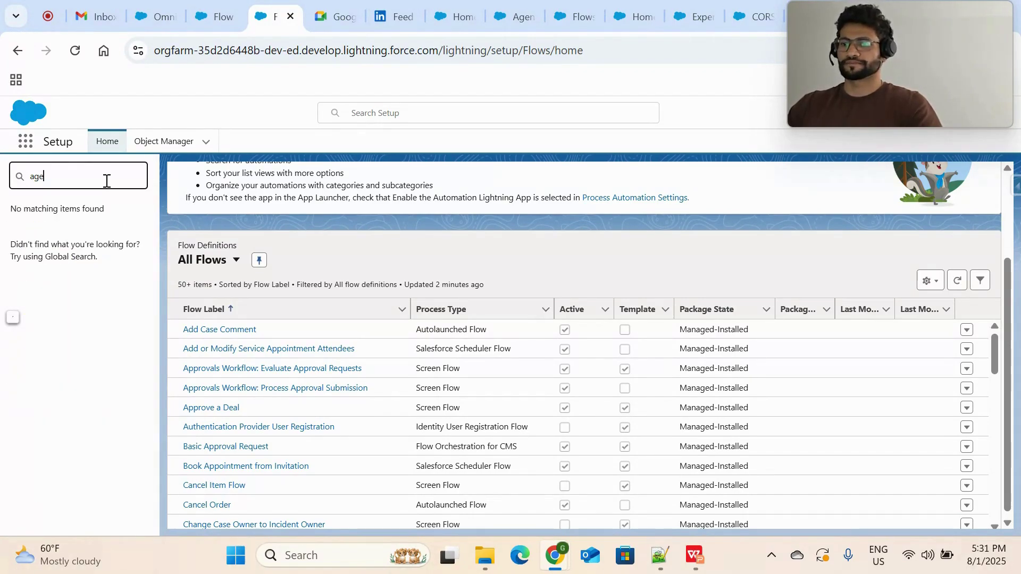
type("nt")
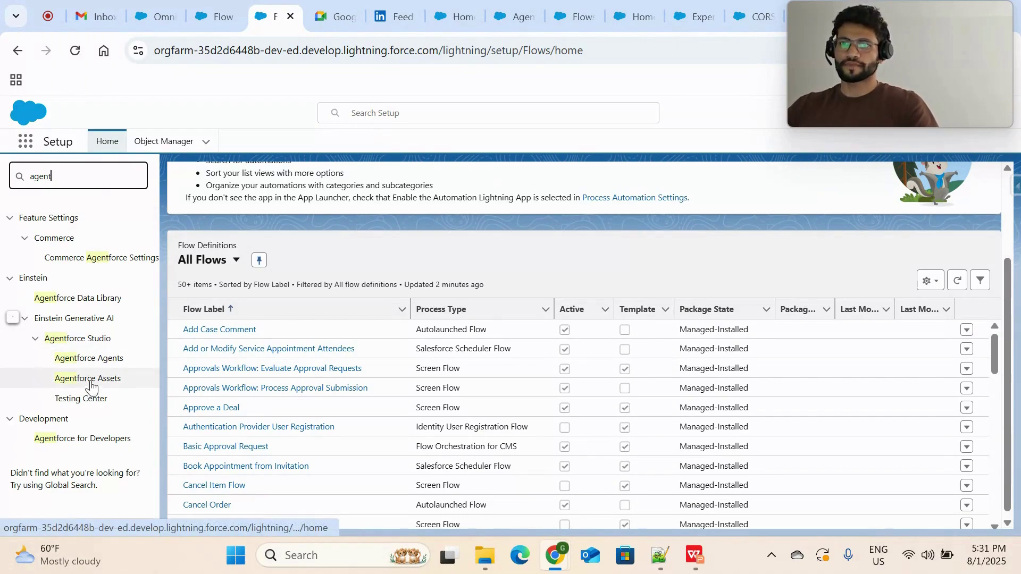
left_click(114, 364)
Expand the Agentforce Service Agent to show Version 1, then return to the draft flow.
scroll(431, 434, "down", 2)
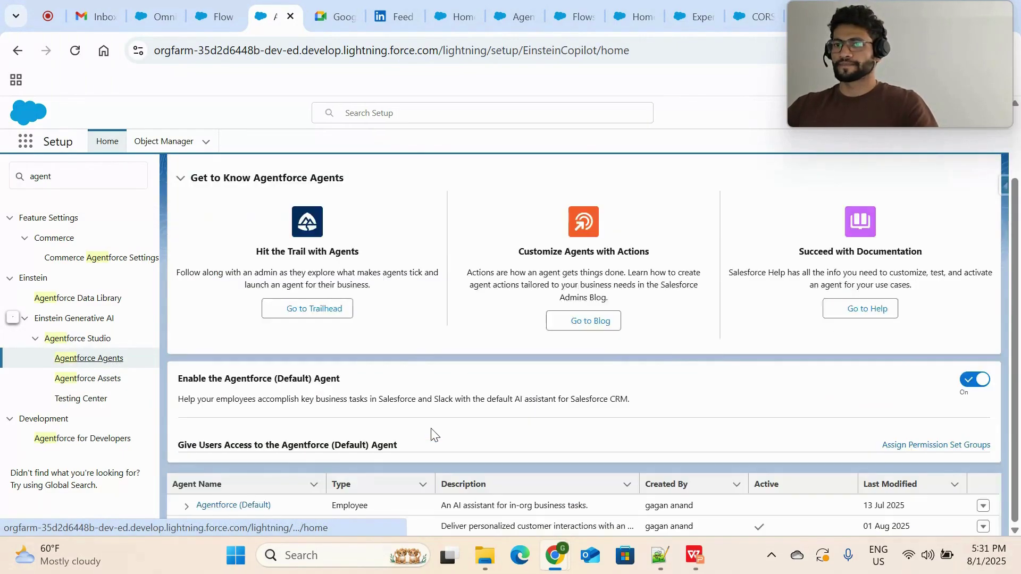
left_click(186, 526)
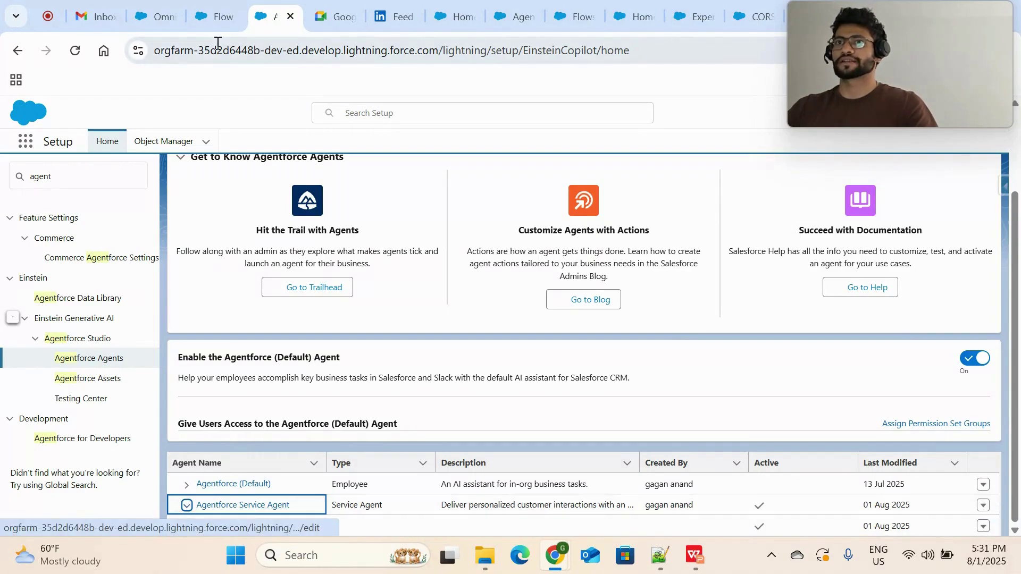
left_click(221, 16)
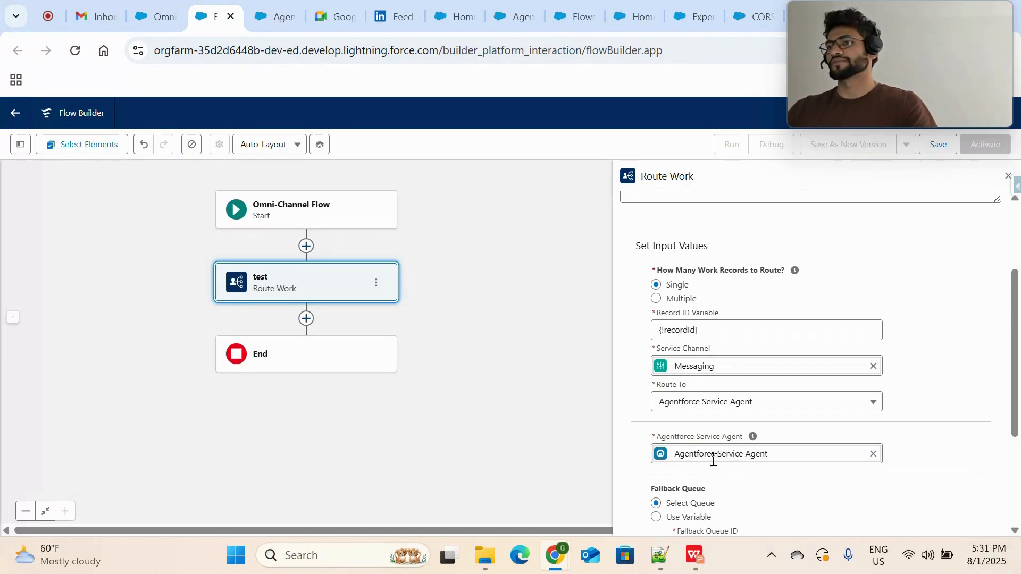
Compare OmniChannelflow's Route Work panel with the draft test flow, then bring LWC.pptx forward.
left_click(154, 17)
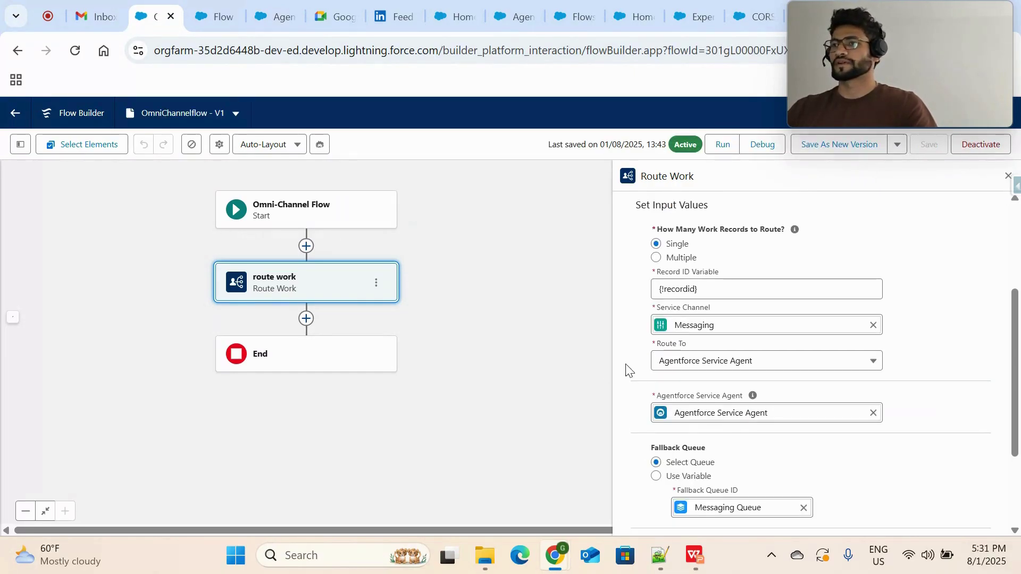
scroll(744, 399, "down", 2)
scroll(730, 345, "up", 1)
scroll(729, 346, "down", 1)
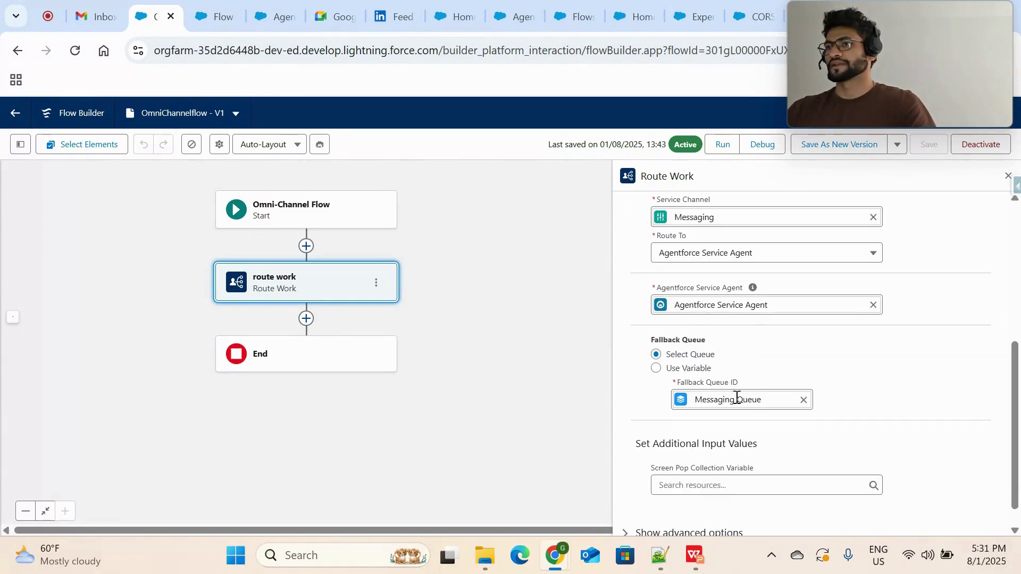
left_click(215, 16)
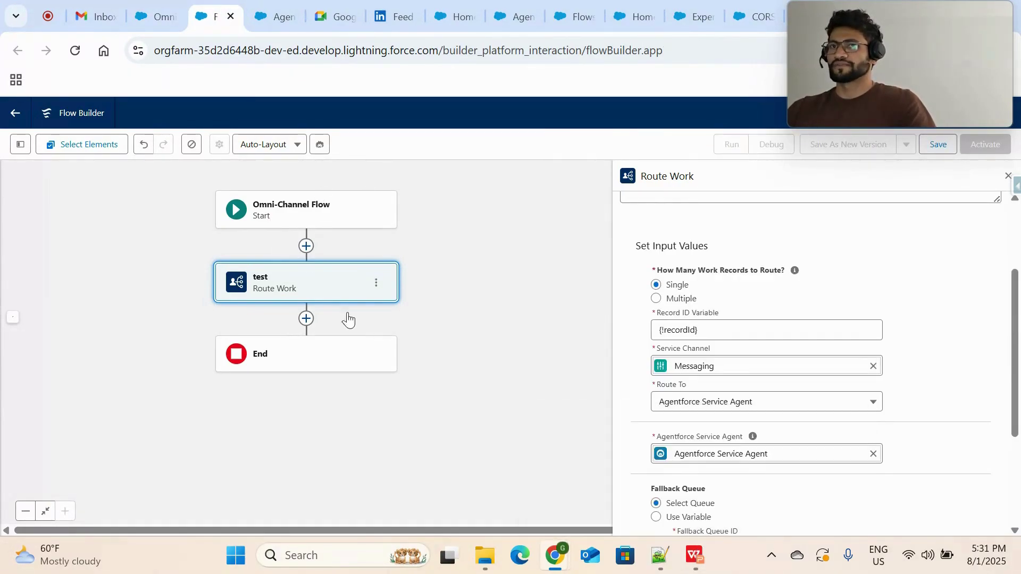
left_click(695, 563)
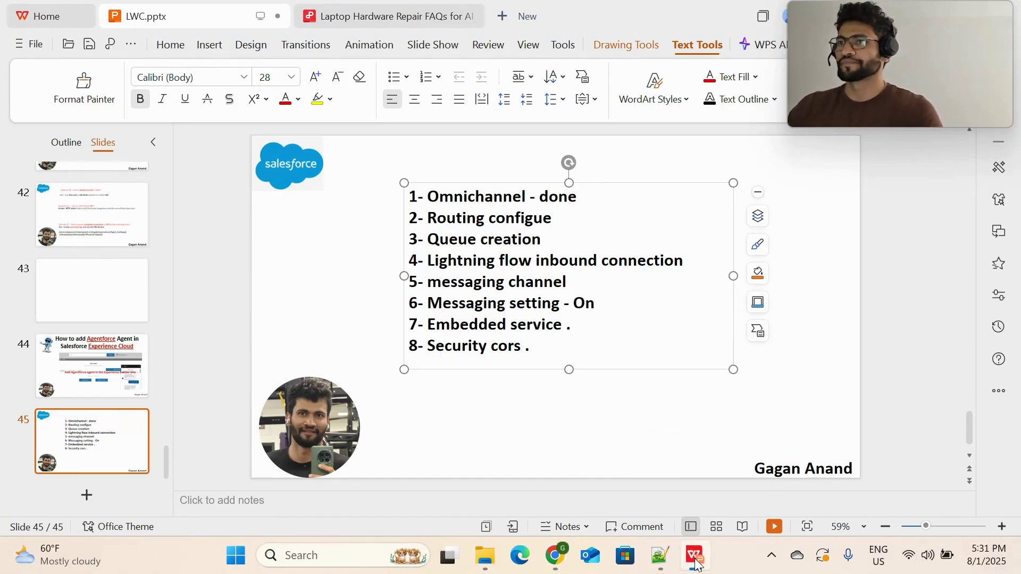
Switch between the Flow Builder window and the LWC.pptx slide 45 checklist.
key("alt+Tab")
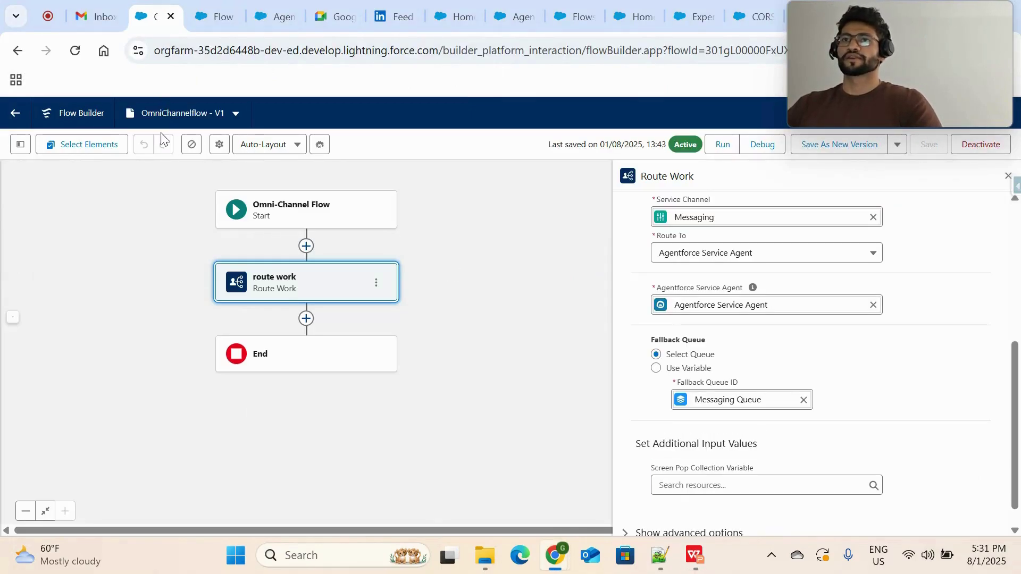
key("alt+Tab")
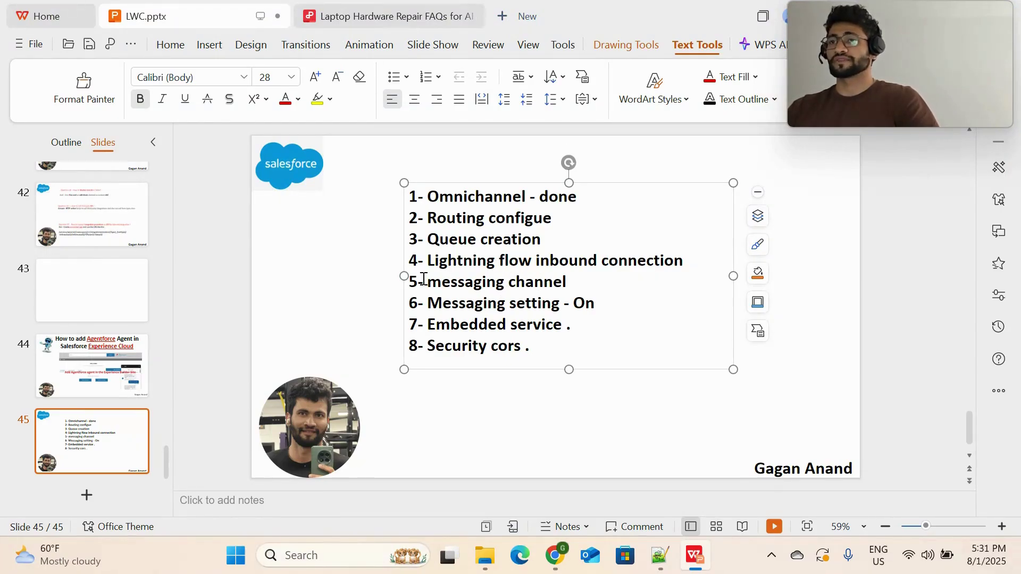
Search 'messag' in Setup Quick Find and open Messaging Settings under Messaging Components.
key("alt+Tab")
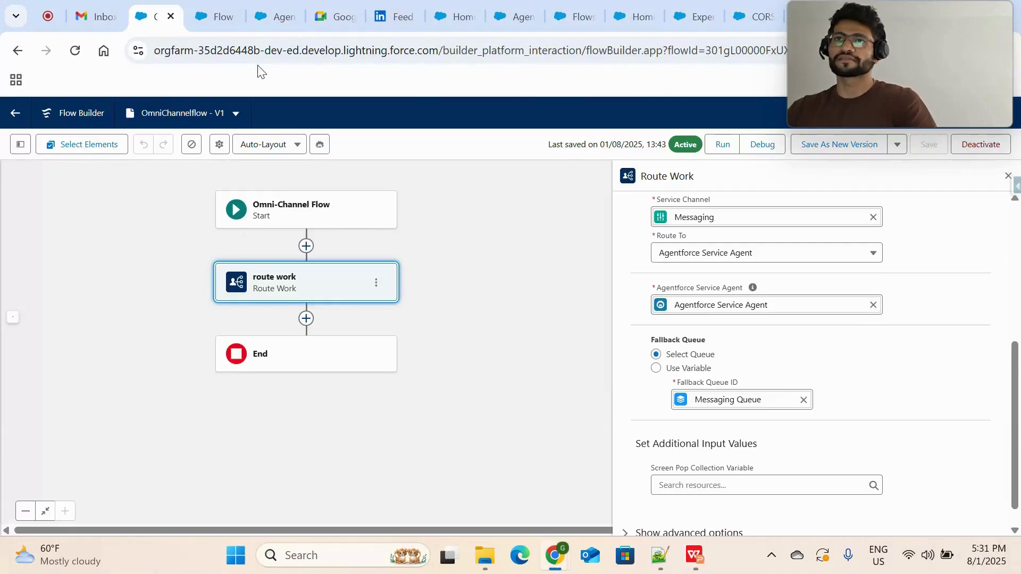
left_click(215, 18)
left_click(277, 18)
left_click(76, 187)
type("mes")
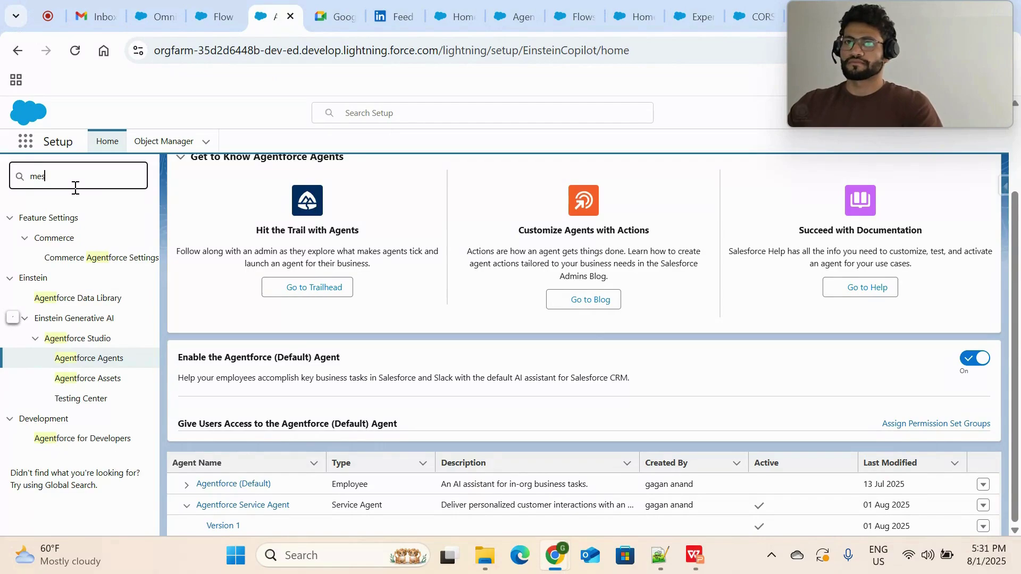
type("sag")
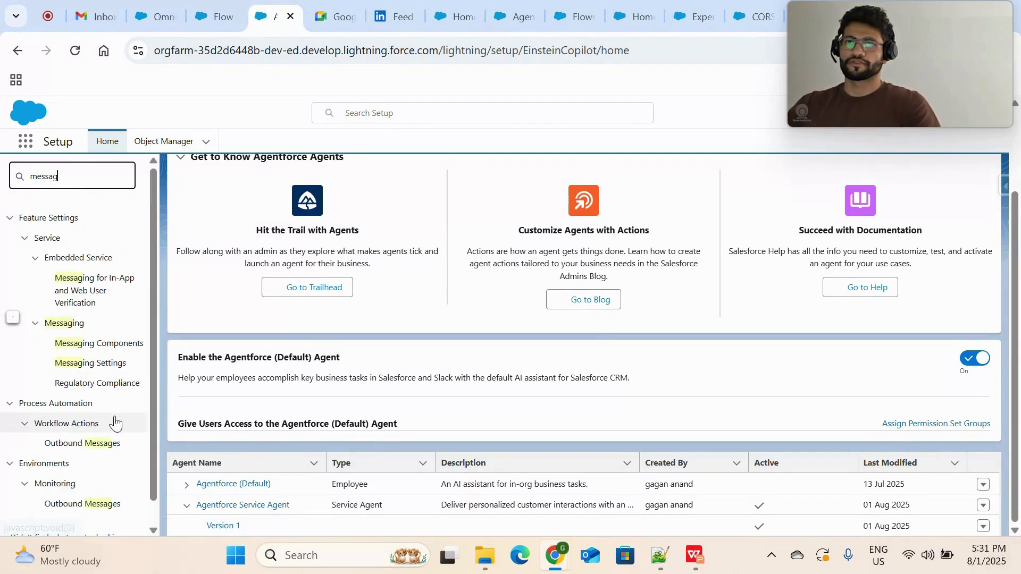
left_click(104, 344)
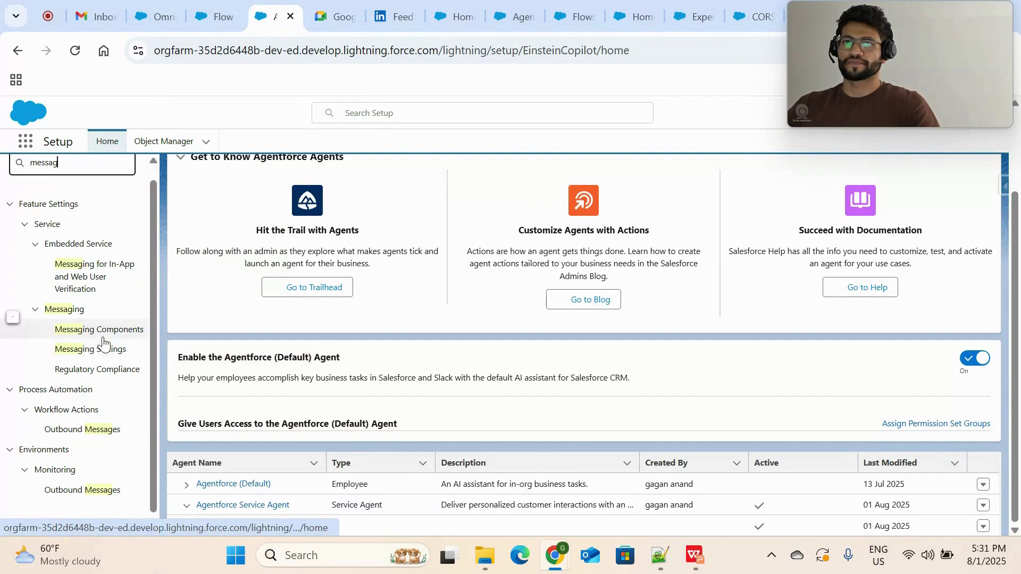
scroll(282, 359, "down", 2)
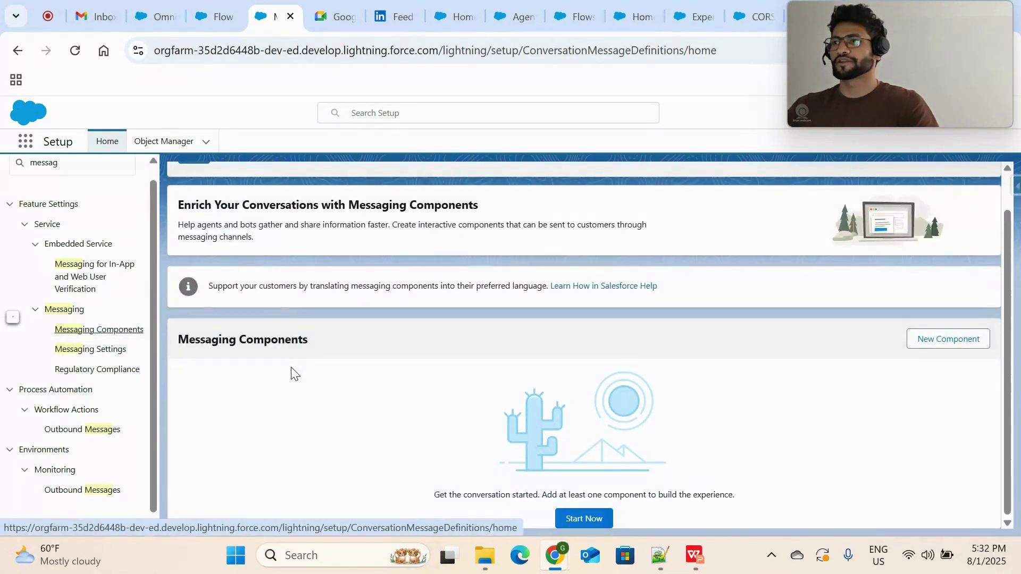
left_click(109, 355)
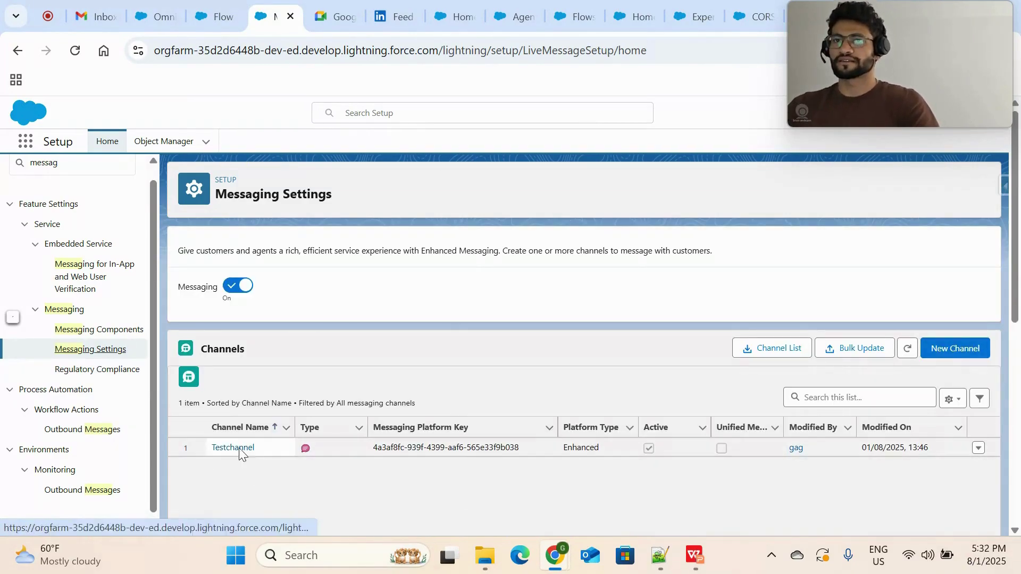
Start a new In-App and Web messaging channel, keeping Web as deployment type.
left_click(961, 358)
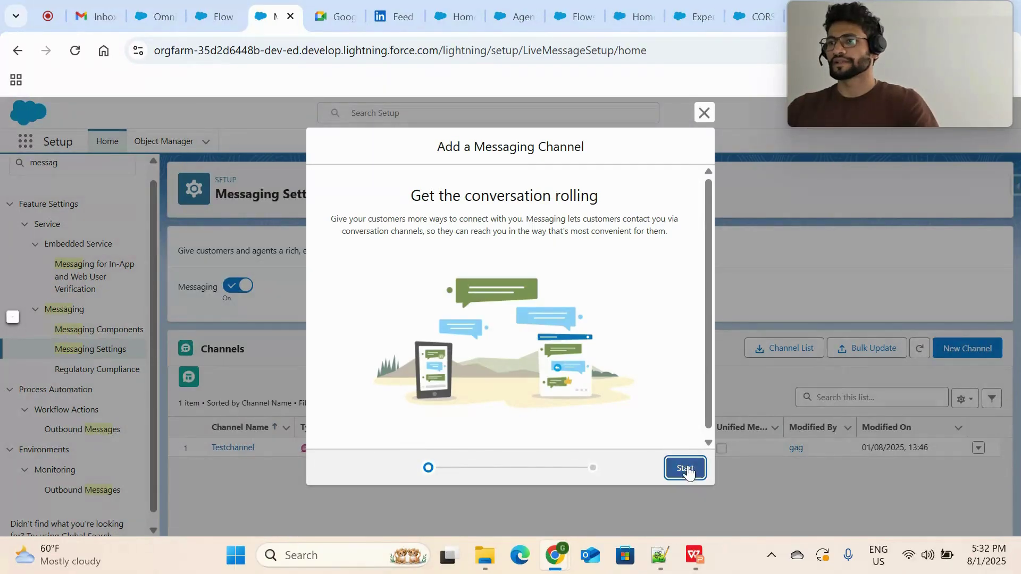
left_click(685, 469)
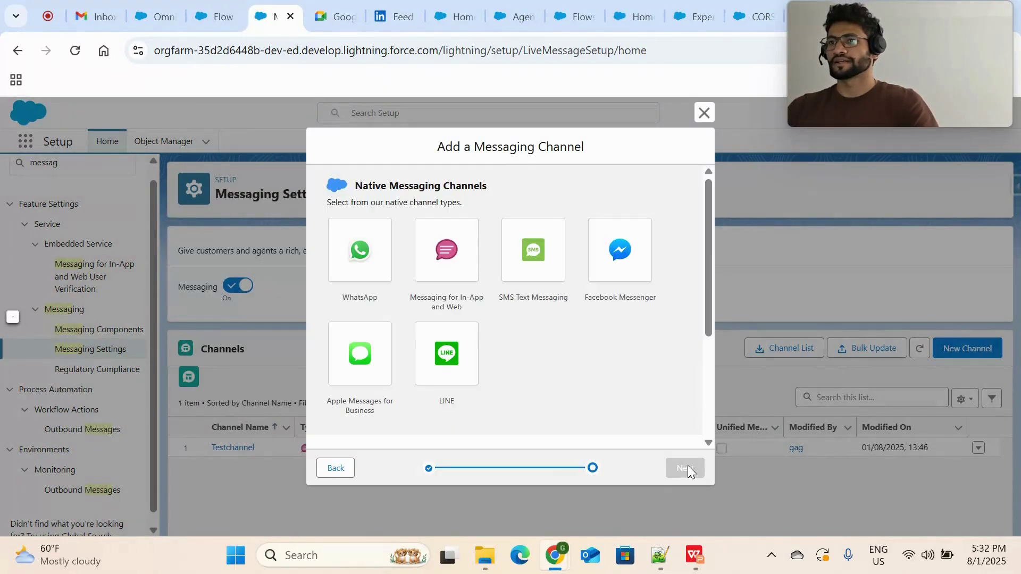
left_click(454, 301)
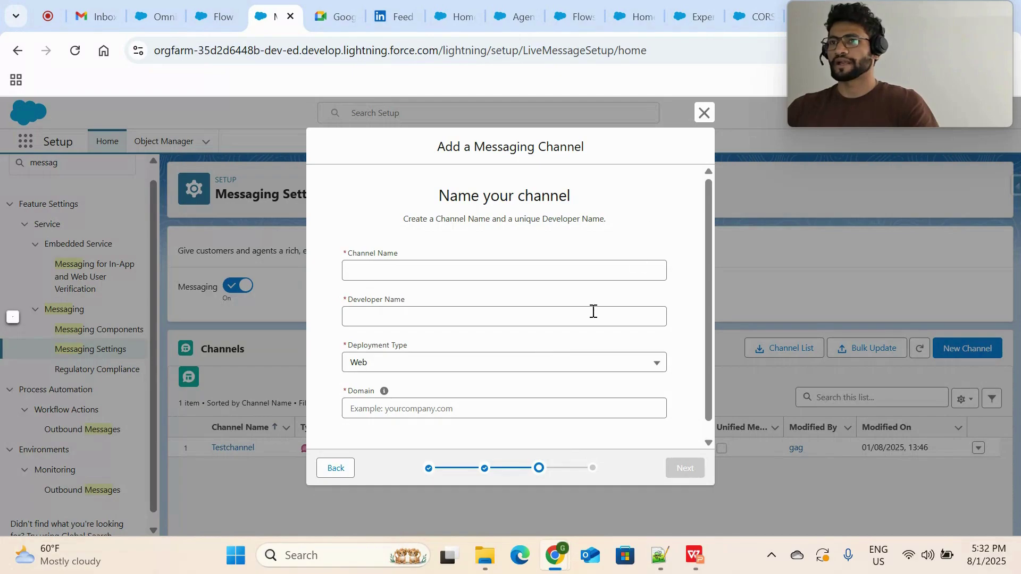
left_click(452, 263)
left_click(444, 371)
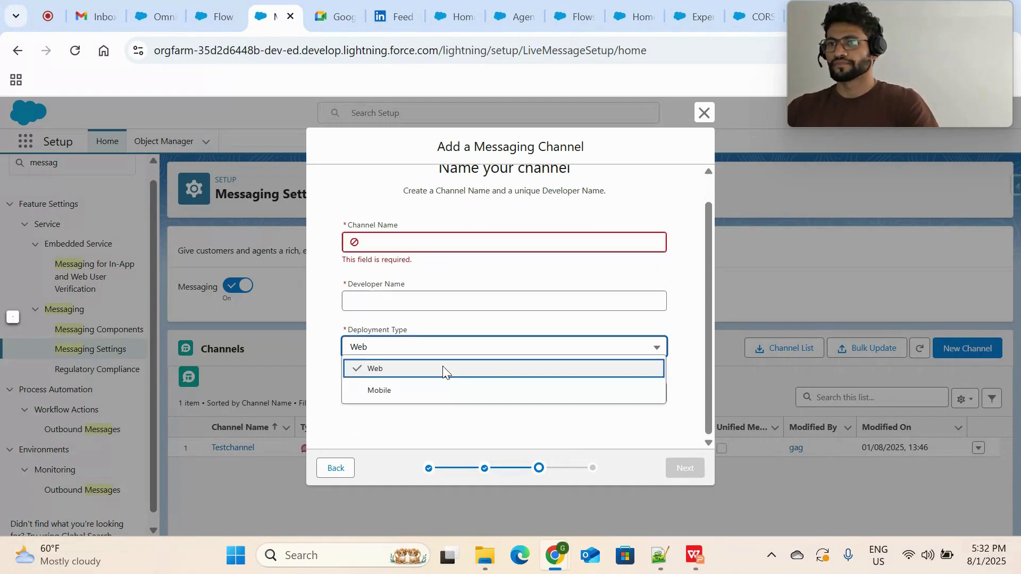
left_click(442, 371)
left_click(459, 399)
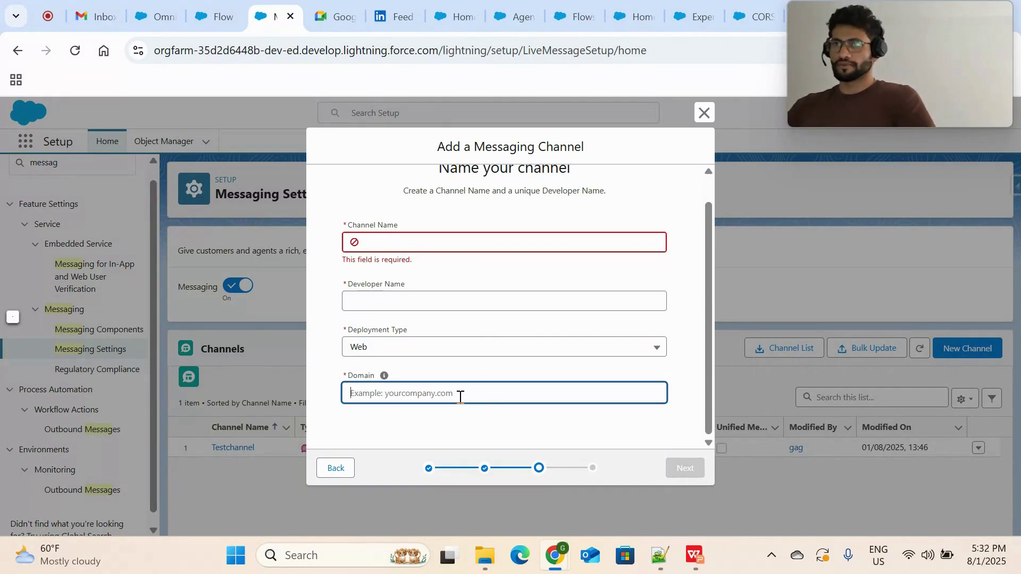
Go through the browser tabs to the Experience site showing the Agentforce chat.
left_click(458, 16)
left_click(516, 17)
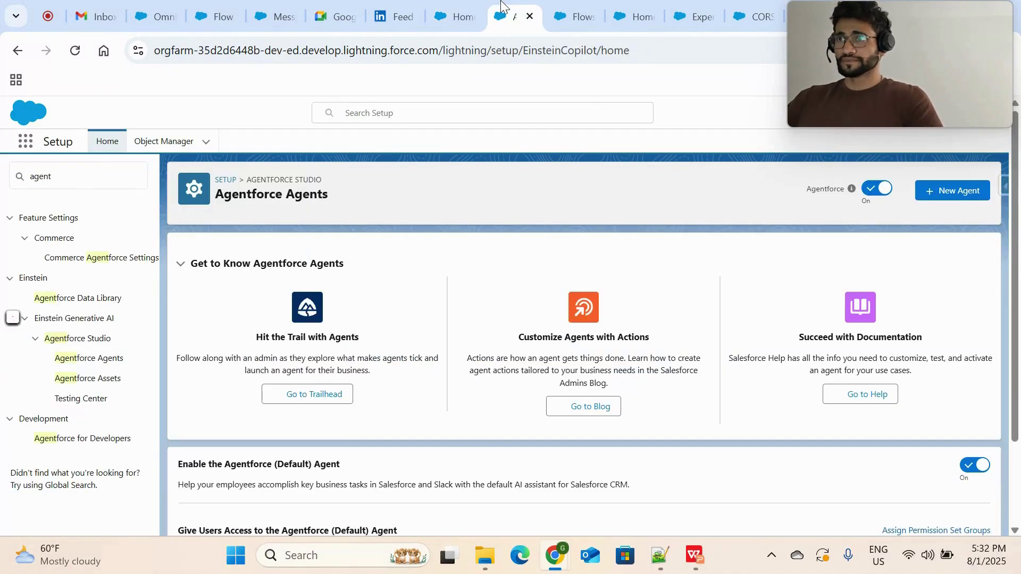
left_click(573, 16)
left_click(457, 17)
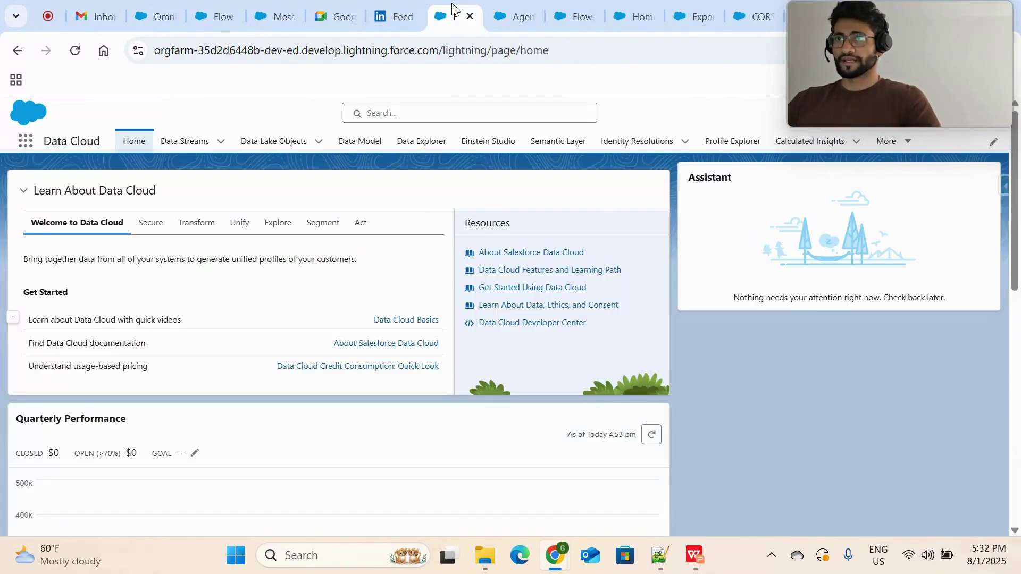
left_click(220, 12)
left_click(265, 13)
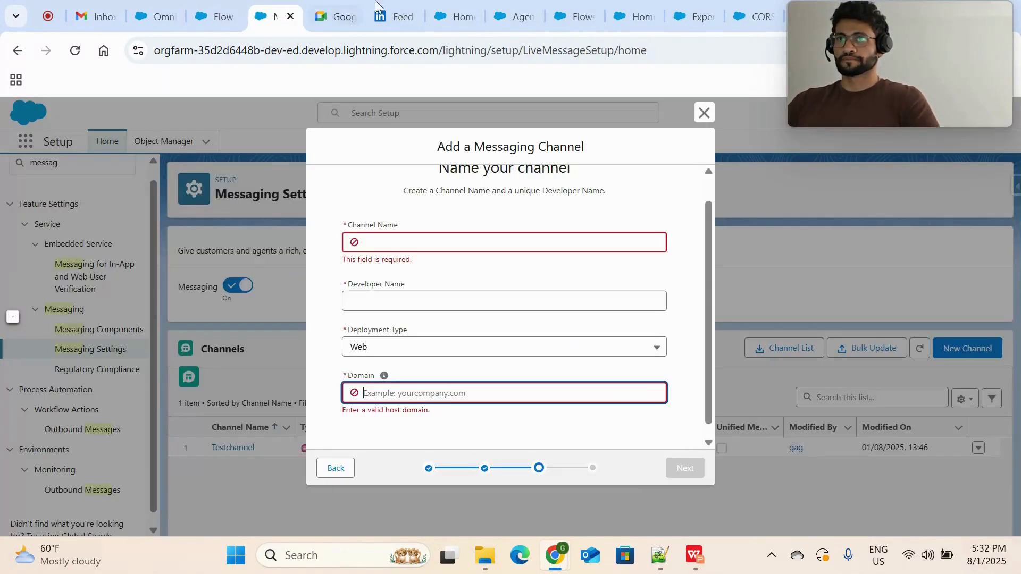
left_click(457, 13)
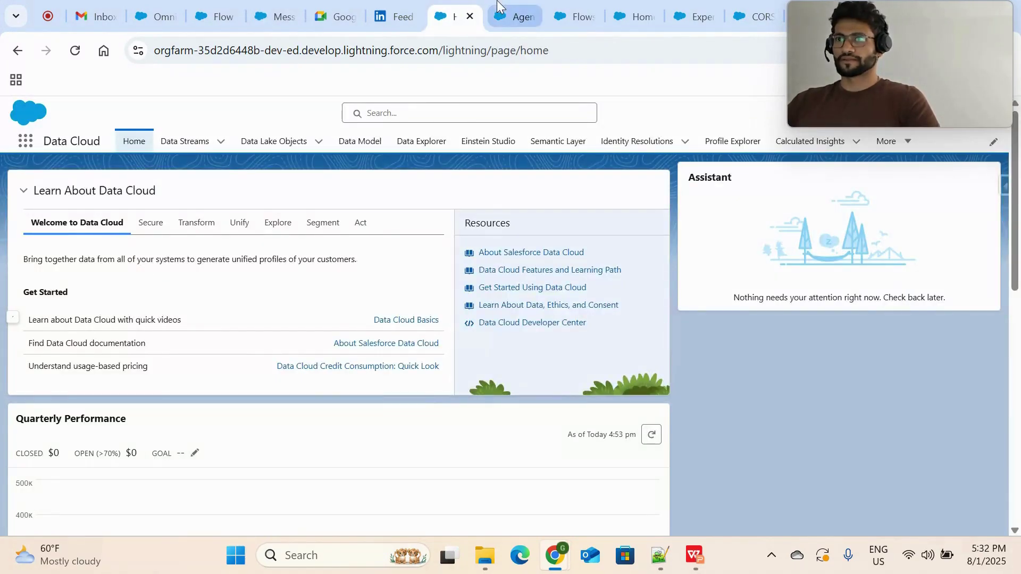
left_click(518, 11)
left_click(556, 9)
left_click(611, 6)
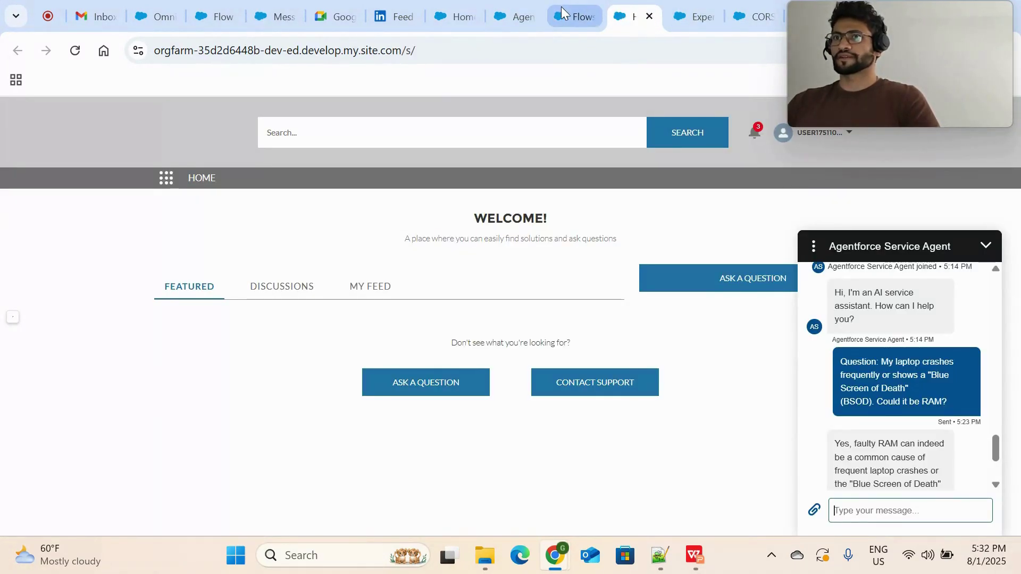
Select 'my.site.com' in the site's web address and return to the messaging channel dialog.
left_click(342, 49)
left_click(417, 50)
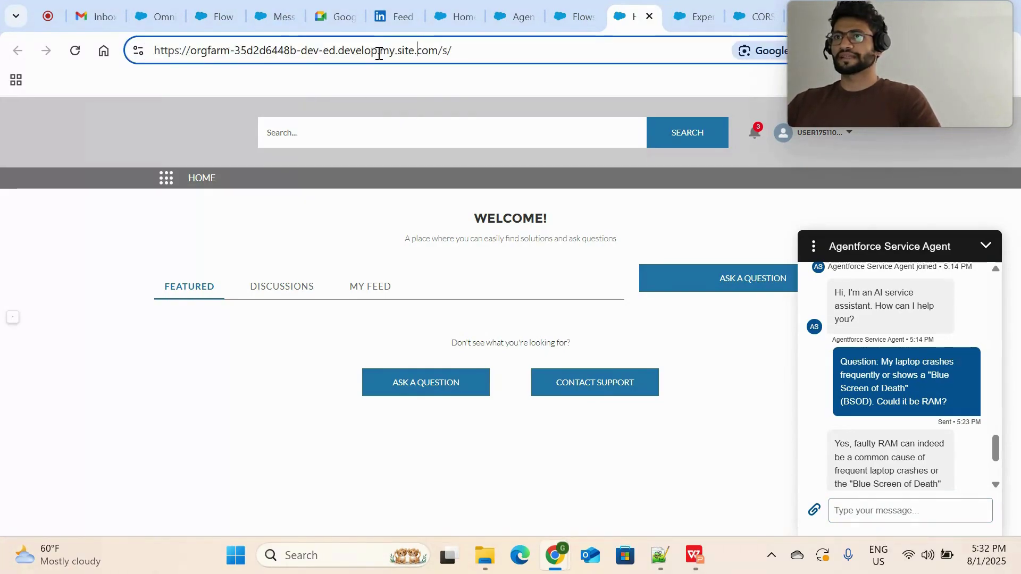
left_click_drag(380, 52, 437, 54)
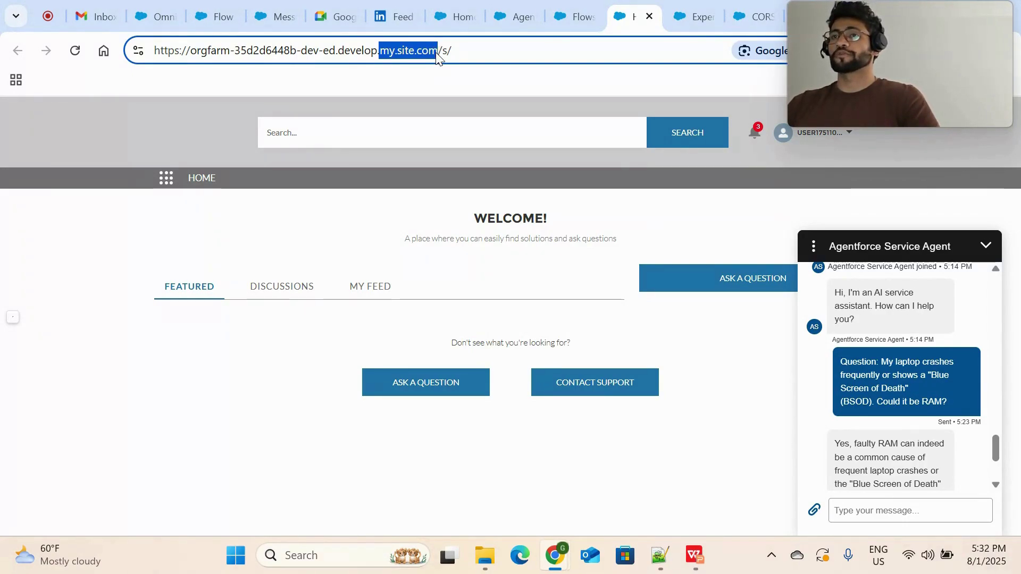
left_click(211, 12)
left_click(274, 11)
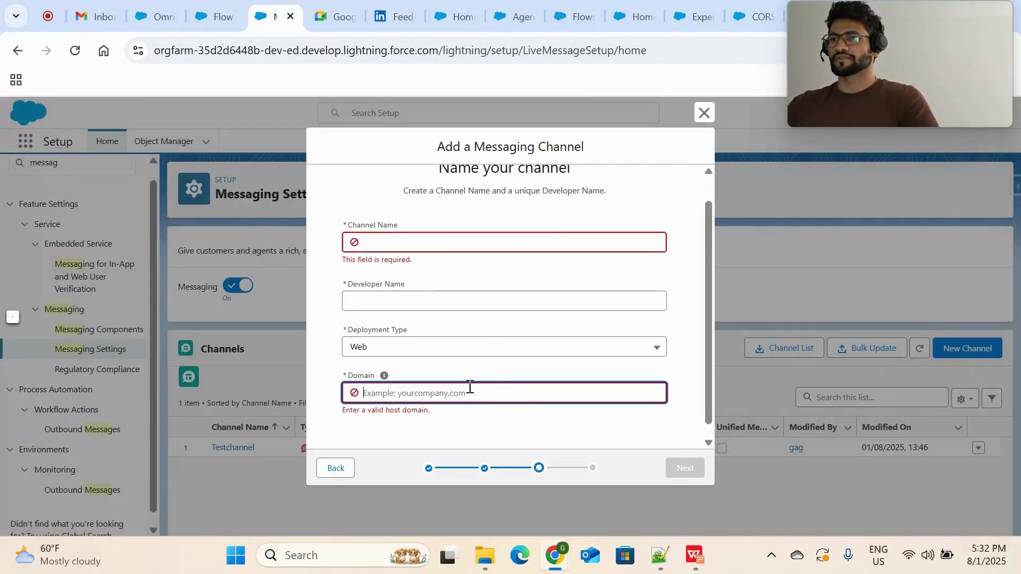
Enter domain my.site.com and channel and developer name 'test', then continue to routing.
type("my.site.com")
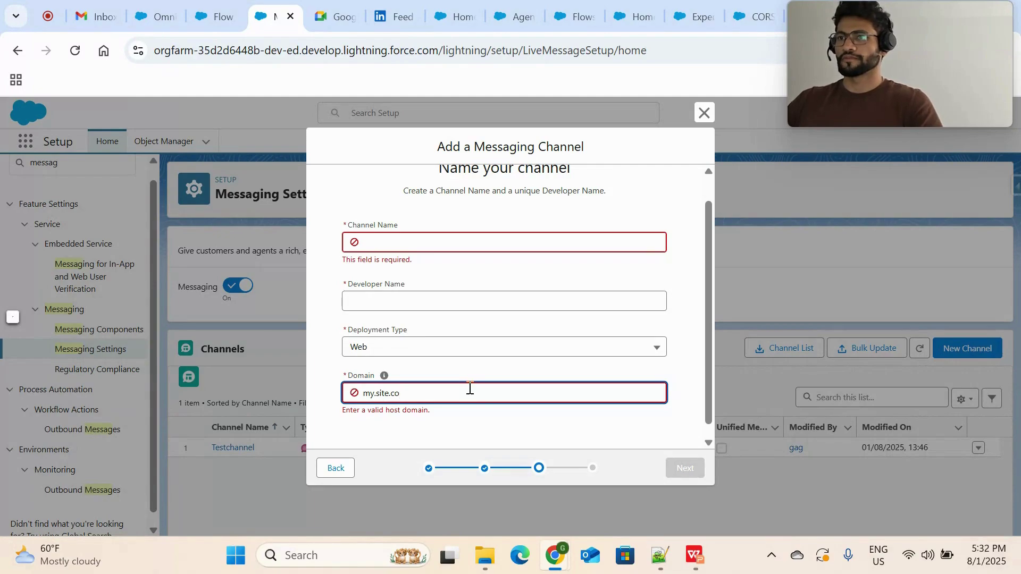
left_click(530, 241)
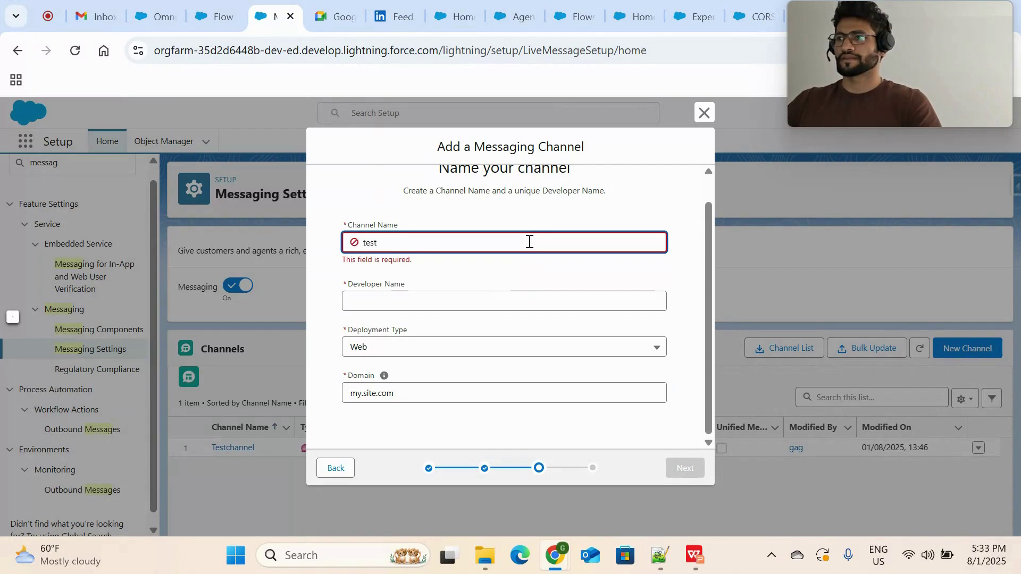
key("Tab")
type("t")
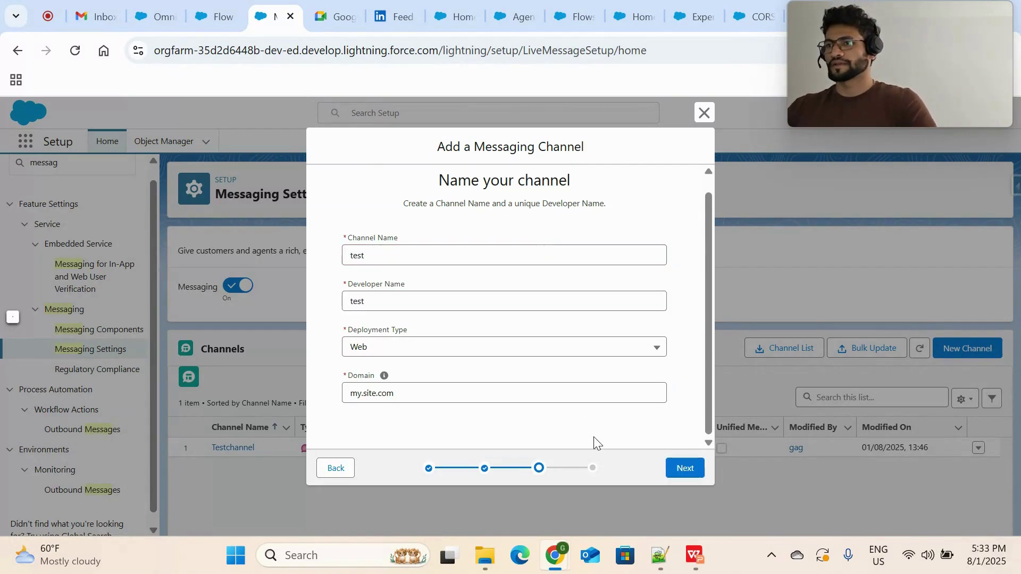
left_click(683, 468)
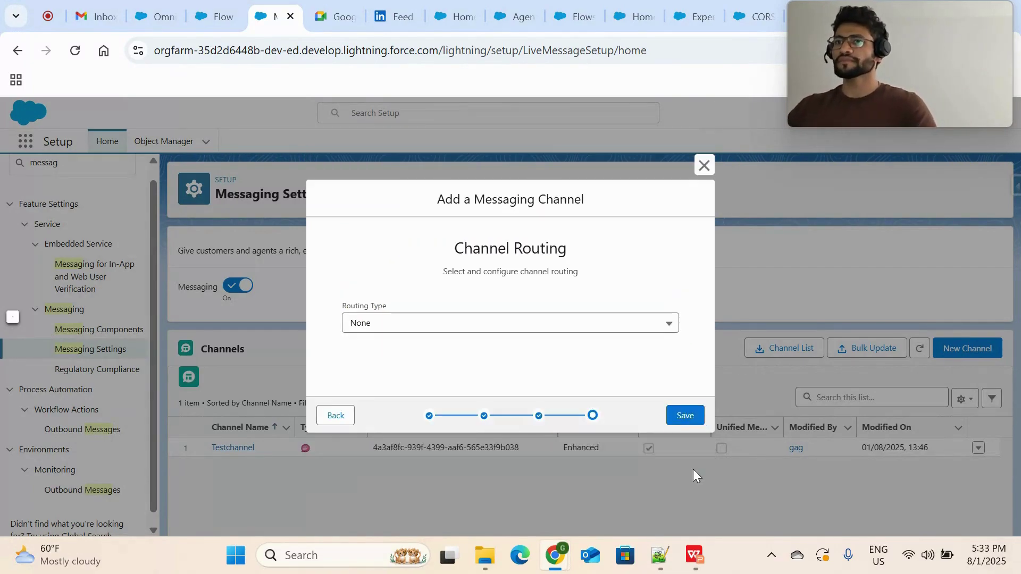
Set the channel's Routing Type to Omni-Flow.
left_click(573, 326)
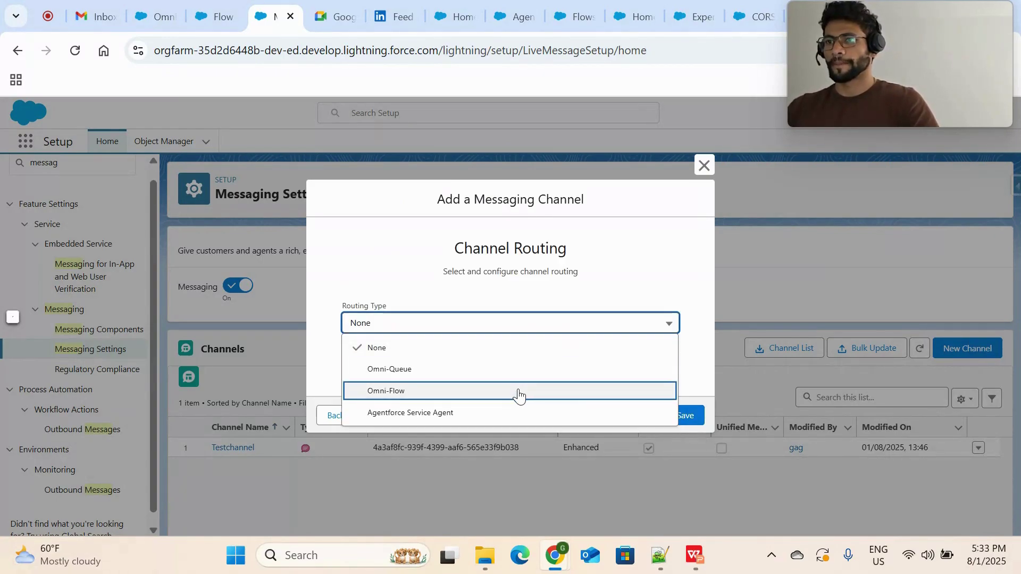
left_click(520, 393)
left_click(560, 335)
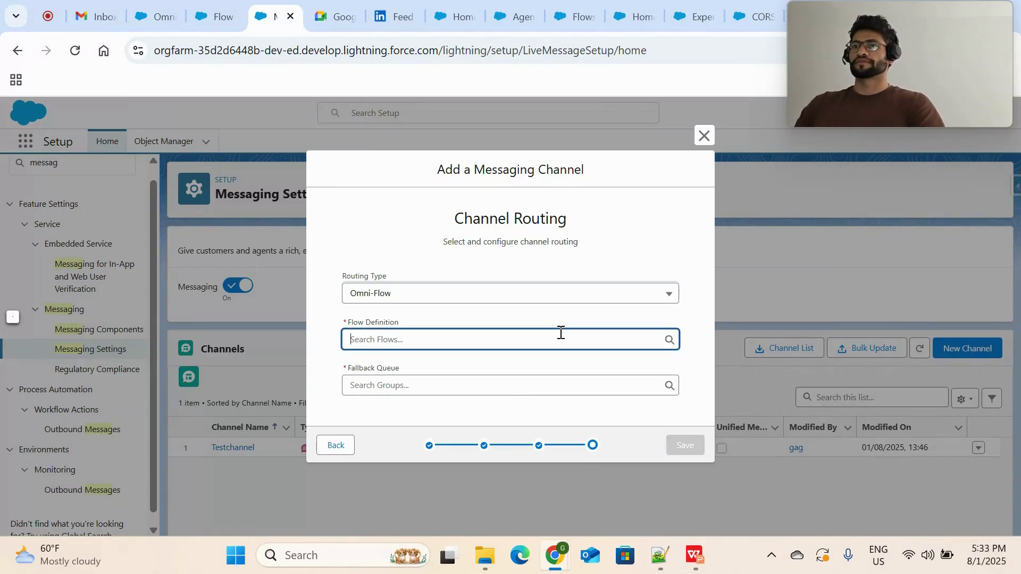
Search for and pick OmniChannelflow as the flow definition, then view the checklist slide.
type("test")
key("BackSpace")
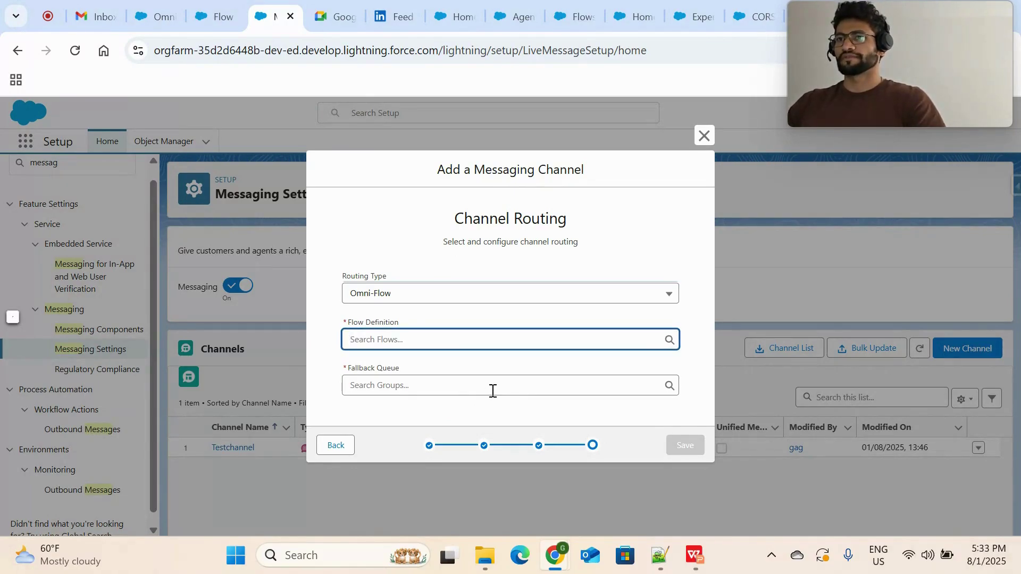
type("Que")
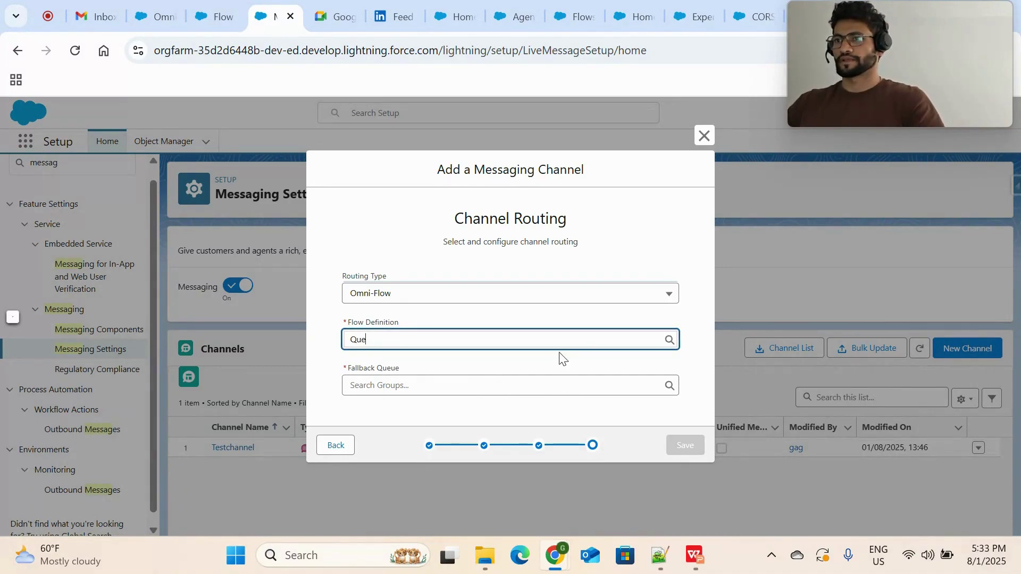
key("BackSpace")
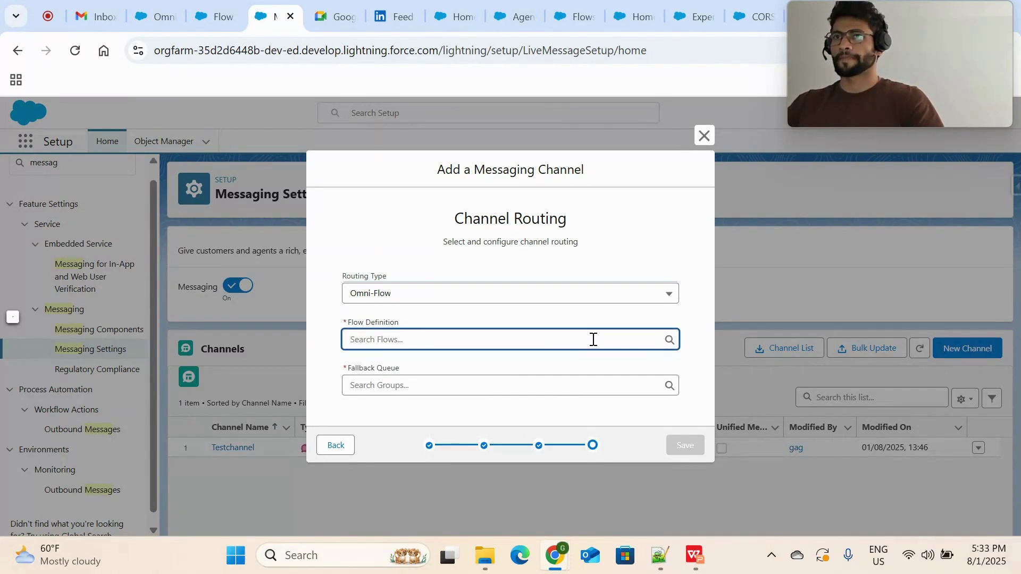
left_click(215, 16)
left_click(268, 7)
type("c")
key("BackSpace")
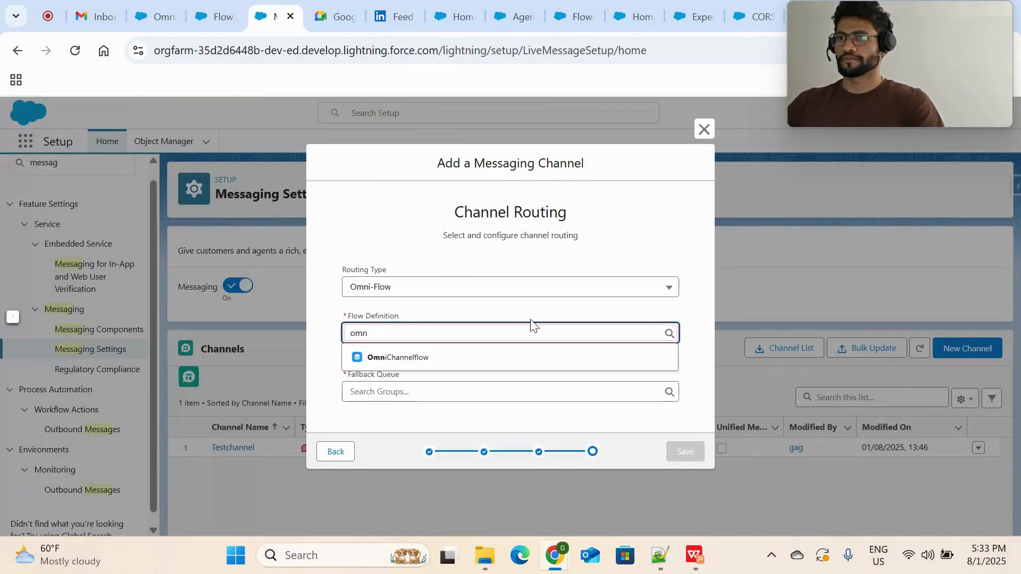
left_click(515, 355)
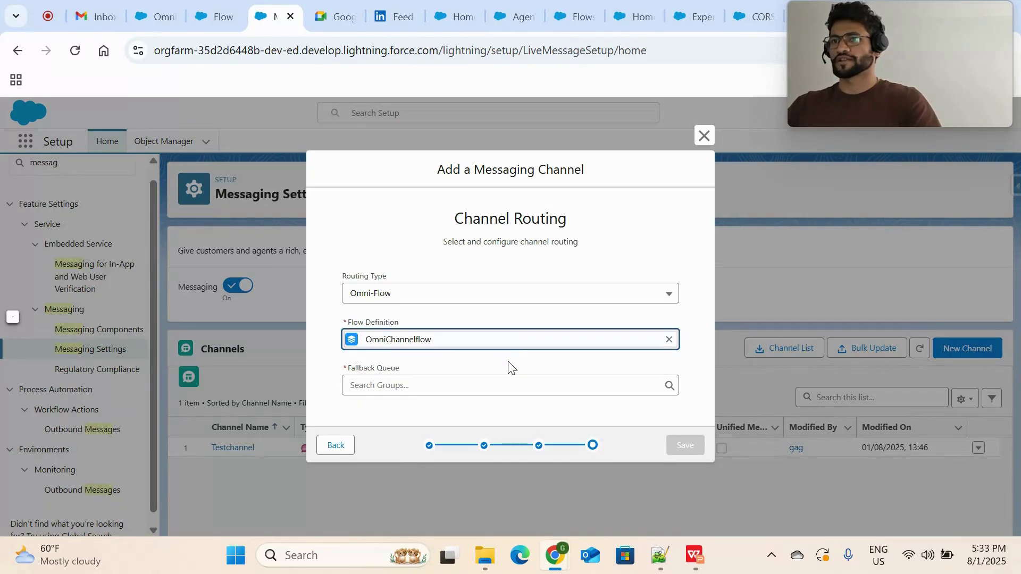
left_click(447, 390)
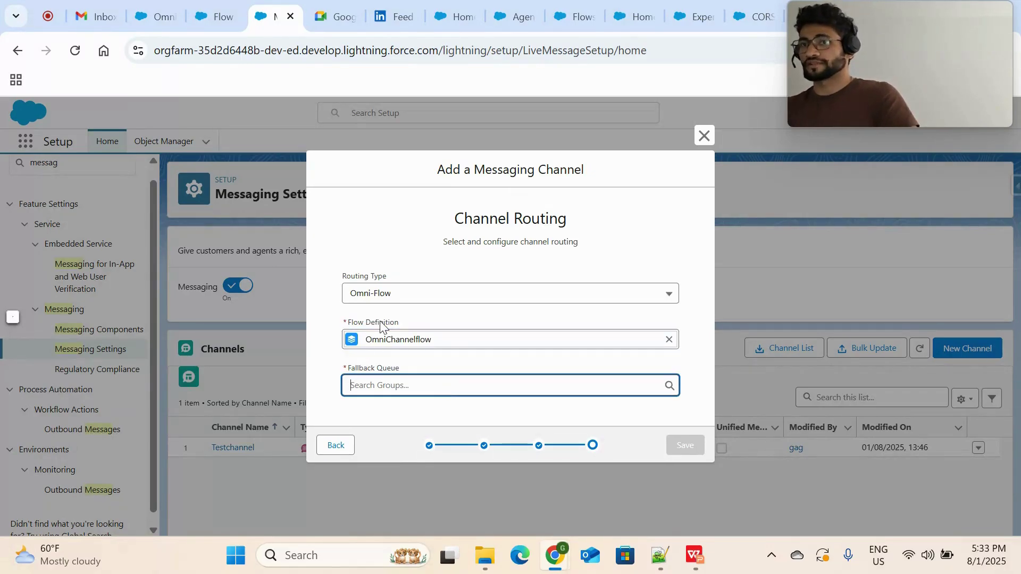
key("alt+Tab")
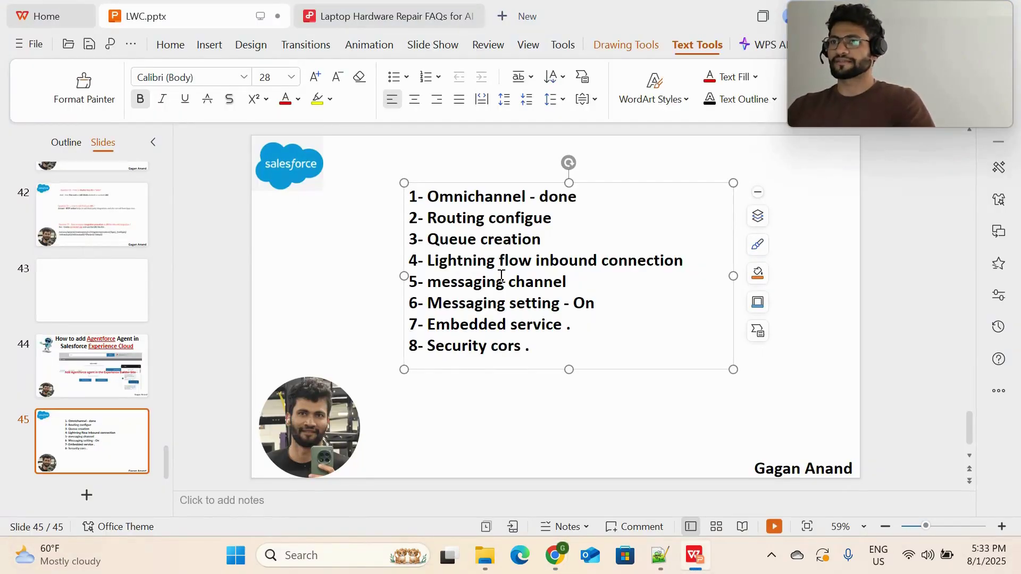
Switch from the LWC.pptx checklist back to the Add a Messaging Channel dialog.
key("alt+Tab")
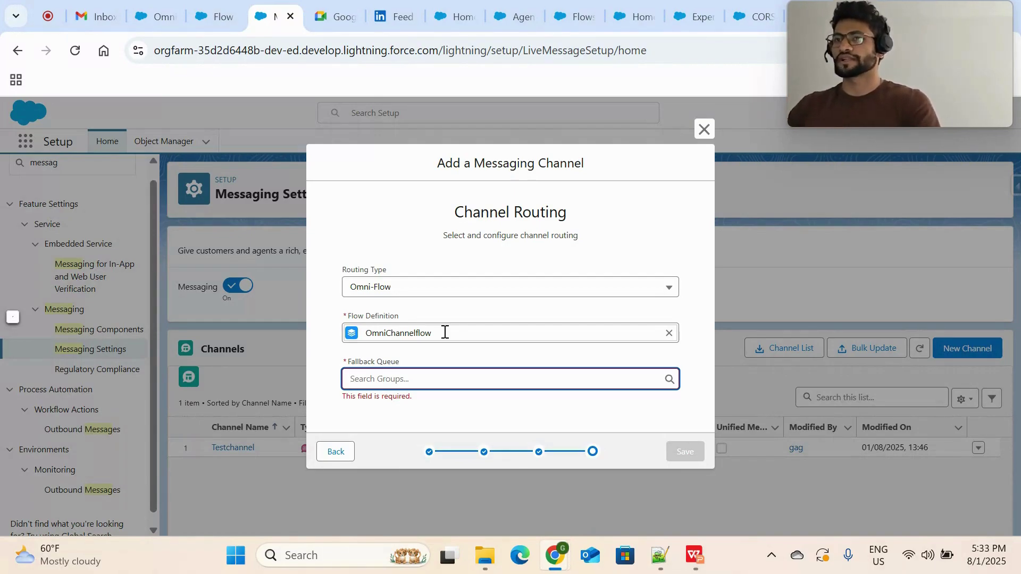
Search 'mess', choose Messaging Queue as fallback queue, and save the new channel.
left_click_drag(402, 325, 329, 314)
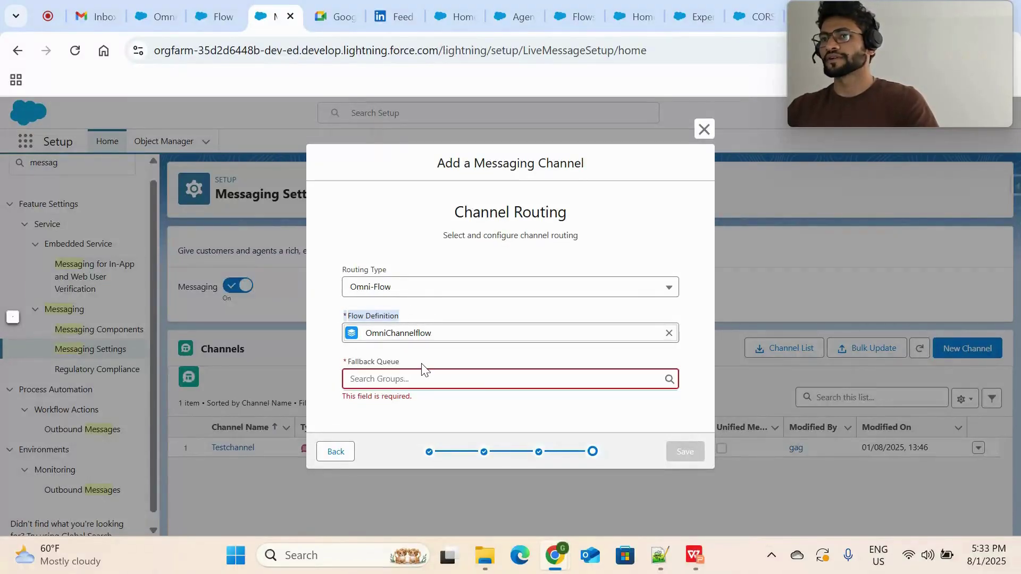
left_click(477, 379)
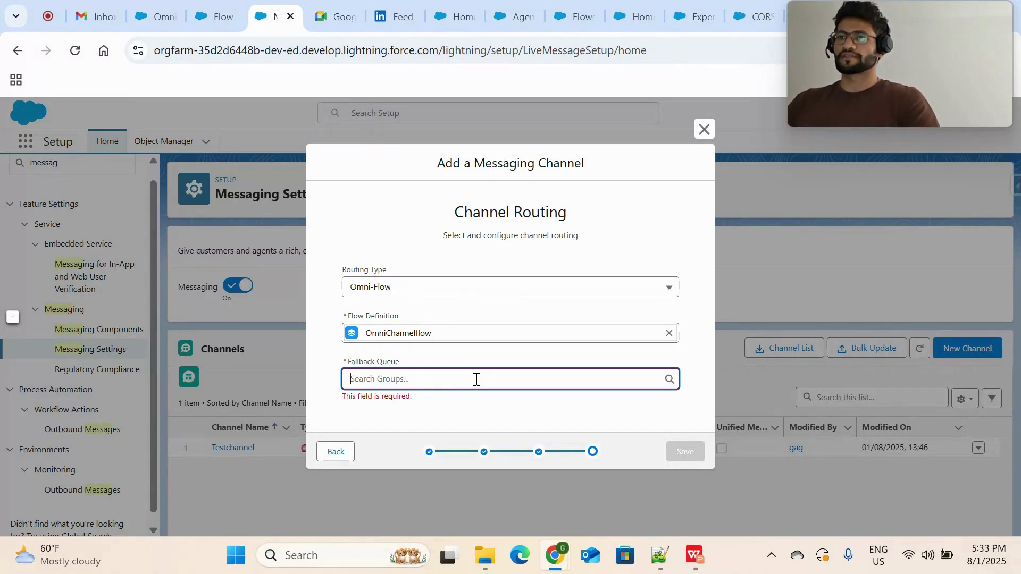
type("mess")
left_click(480, 403)
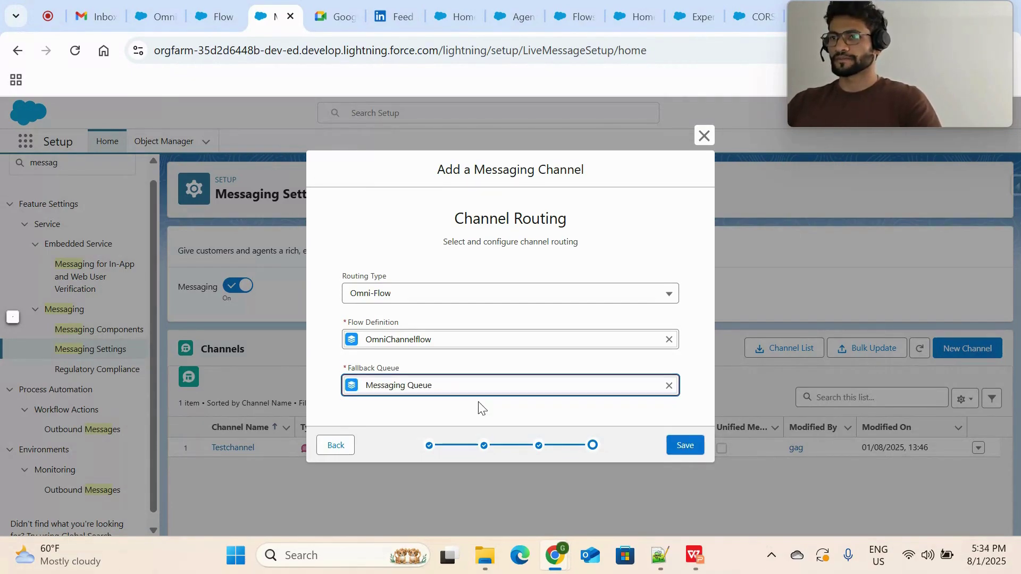
left_click(692, 445)
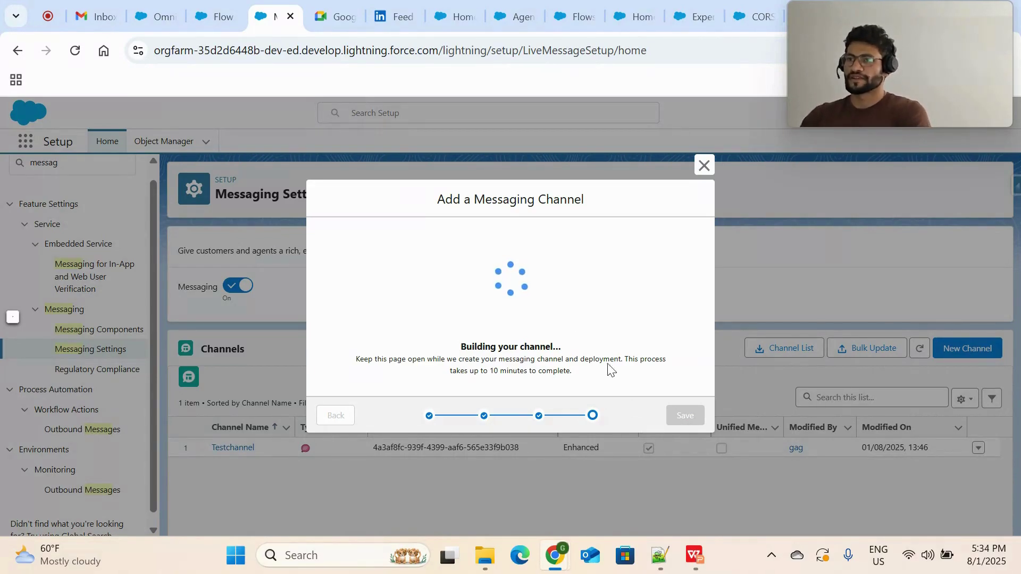
Close the build window and inspect Testchannel's routing, comparing its OmniChannelflow flow.
left_click(703, 166)
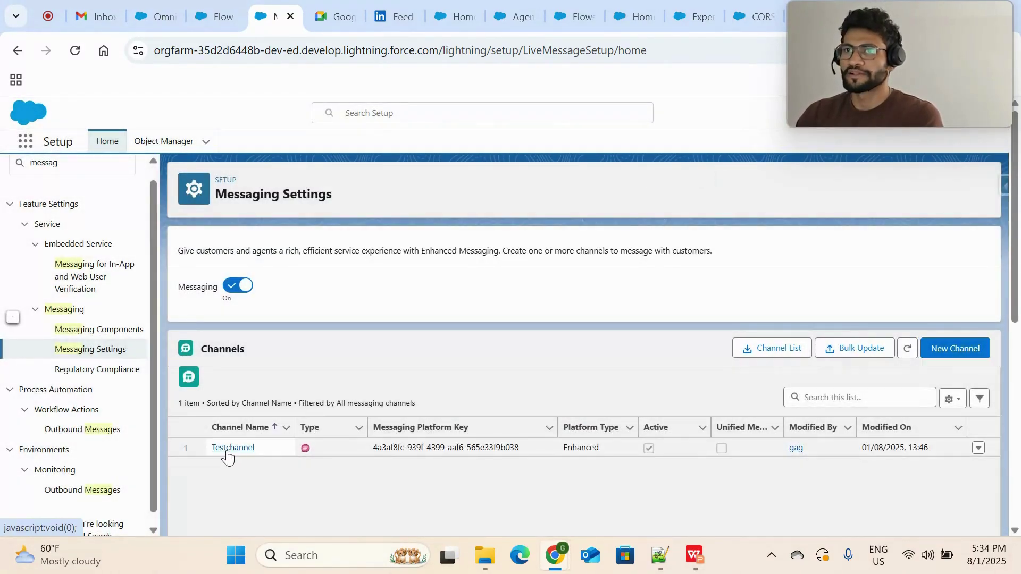
left_click(228, 449)
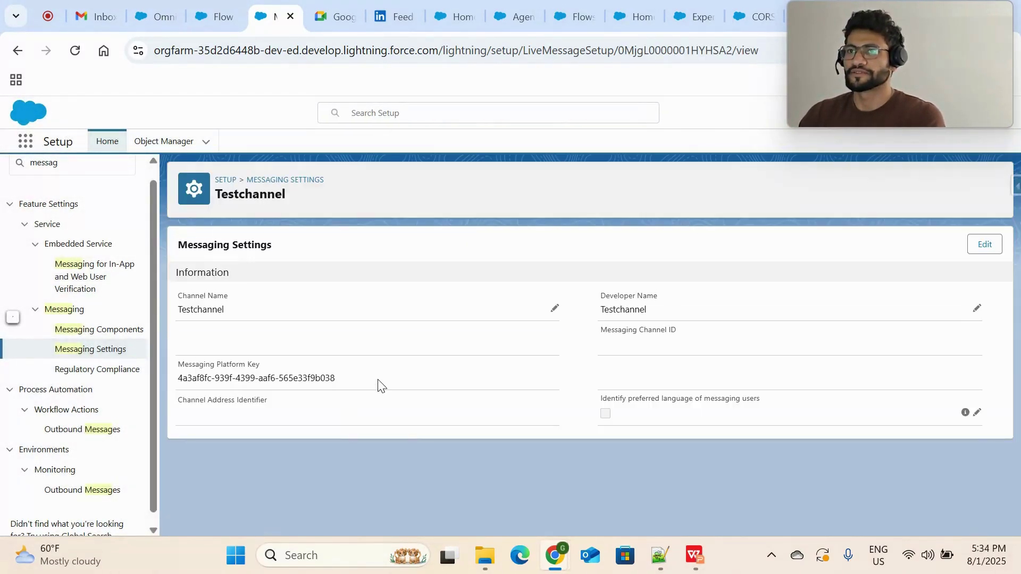
scroll(454, 391, "down", 3)
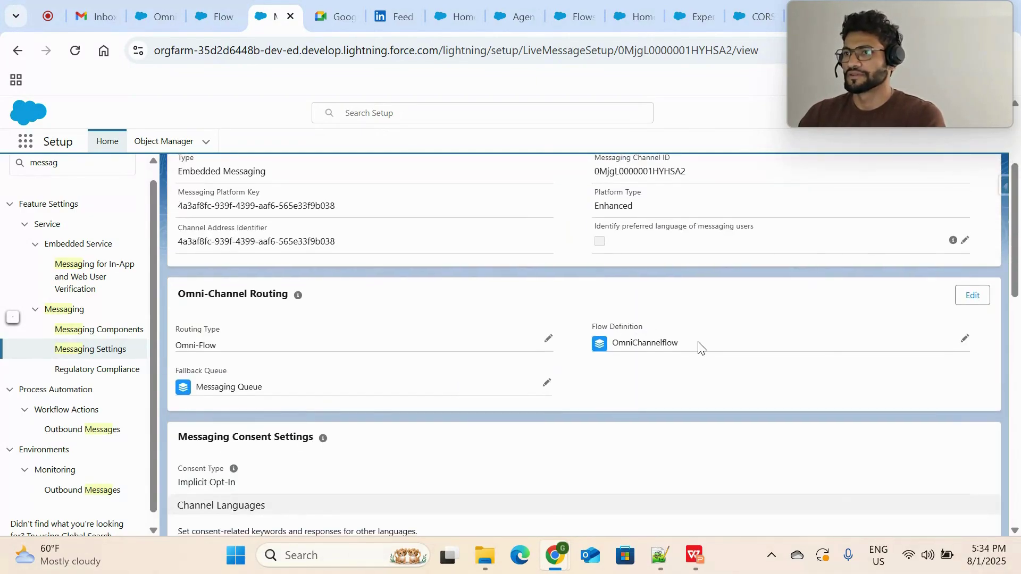
left_click_drag(698, 348, 615, 342)
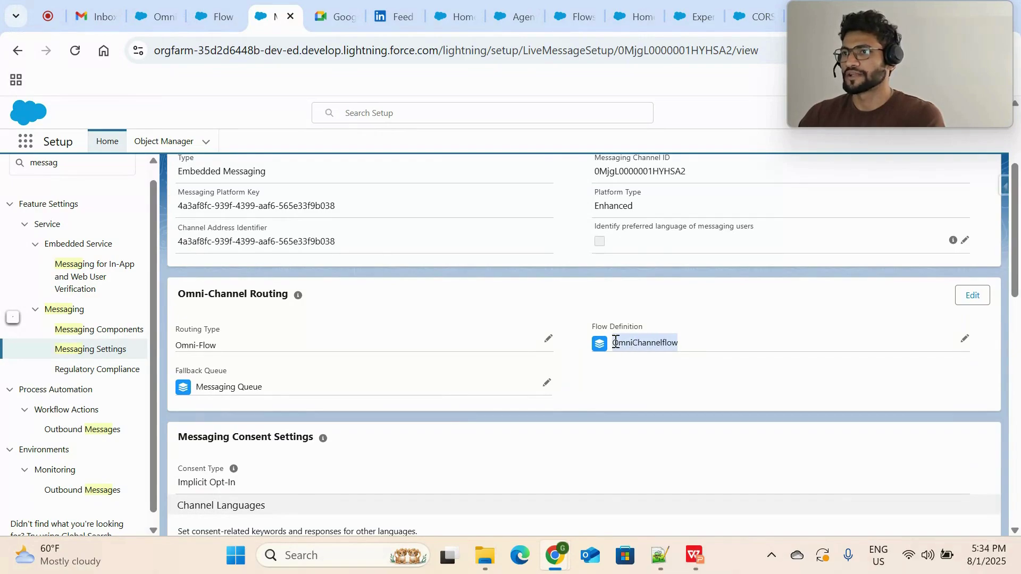
left_click(214, 16)
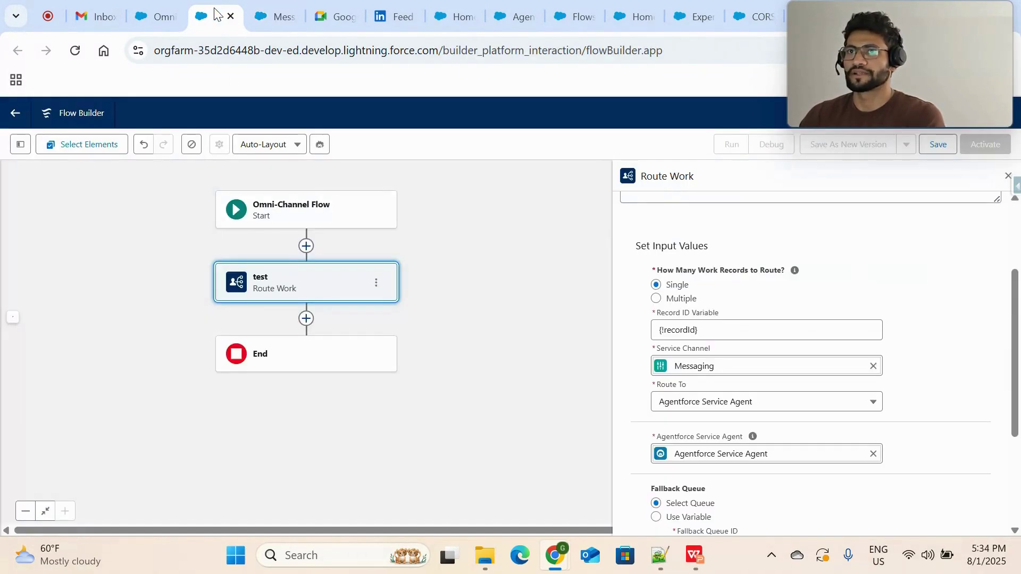
left_click_drag(158, 5, 224, 7)
left_click(274, 14)
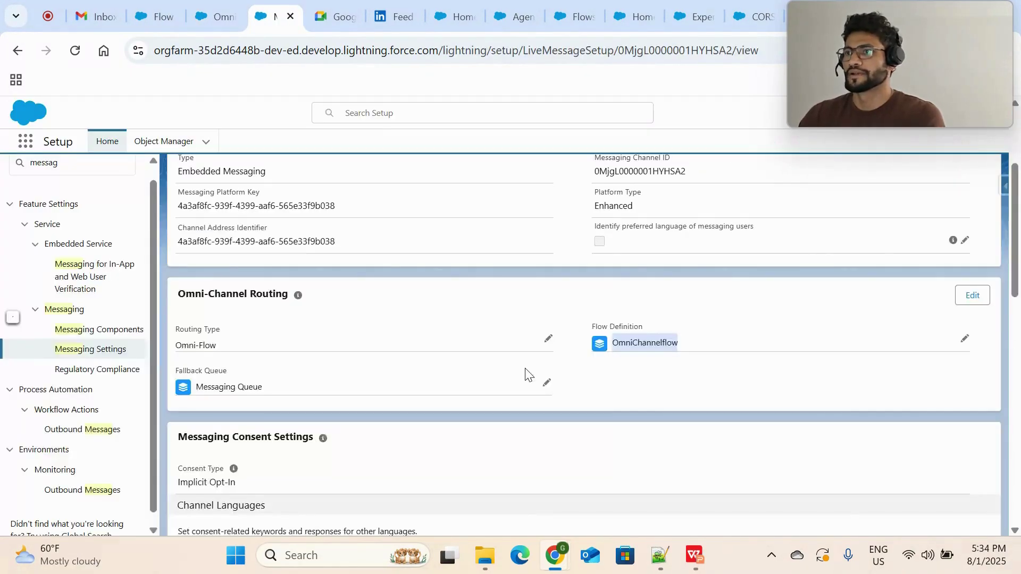
Check Testchannel's Messaging Queue, then open the Messaging Settings channel list.
left_click_drag(282, 394, 192, 389)
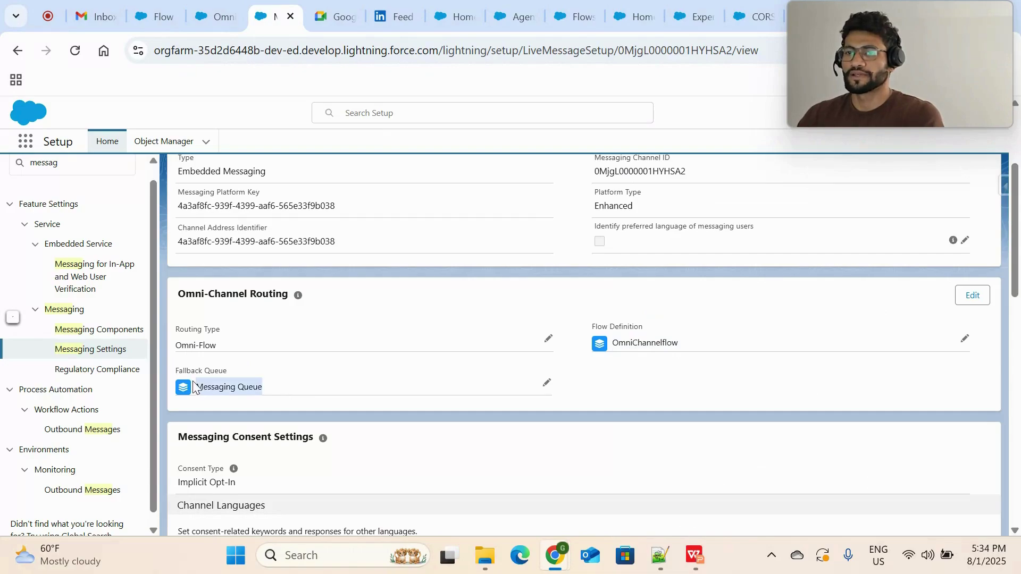
scroll(192, 381, "down", 5)
scroll(192, 381, "up", 8)
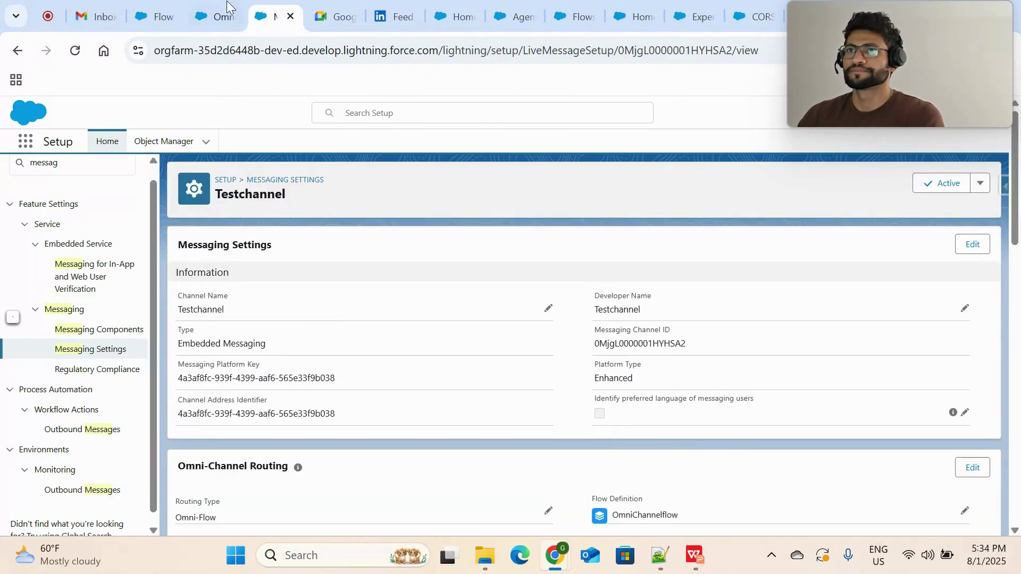
left_click(218, 12)
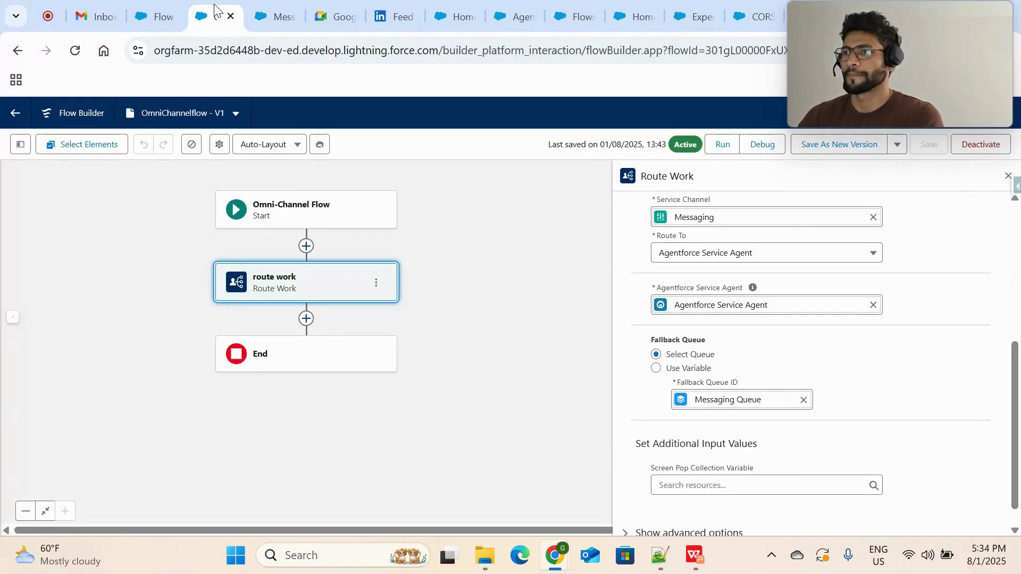
left_click(268, 16)
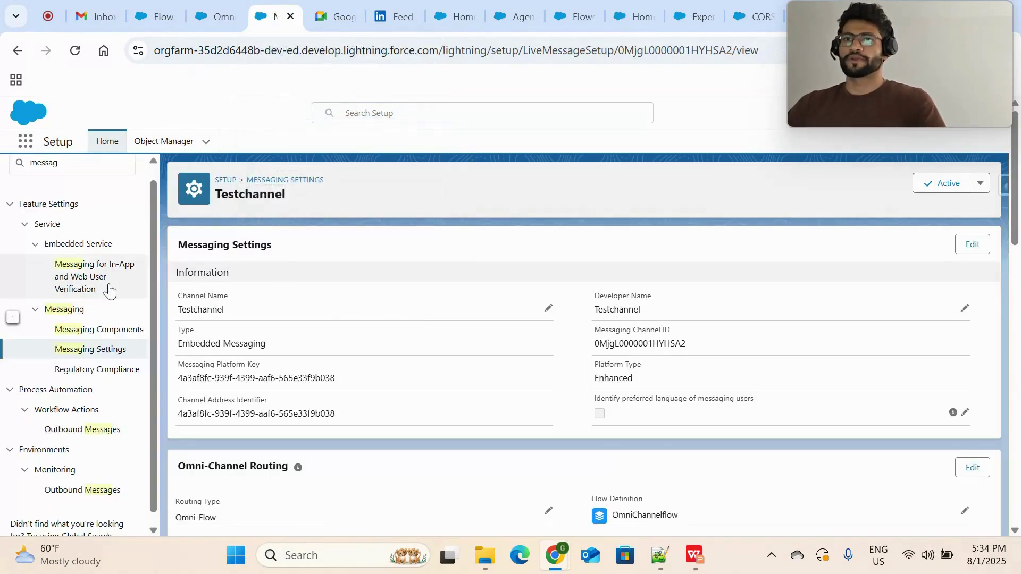
left_click(109, 351)
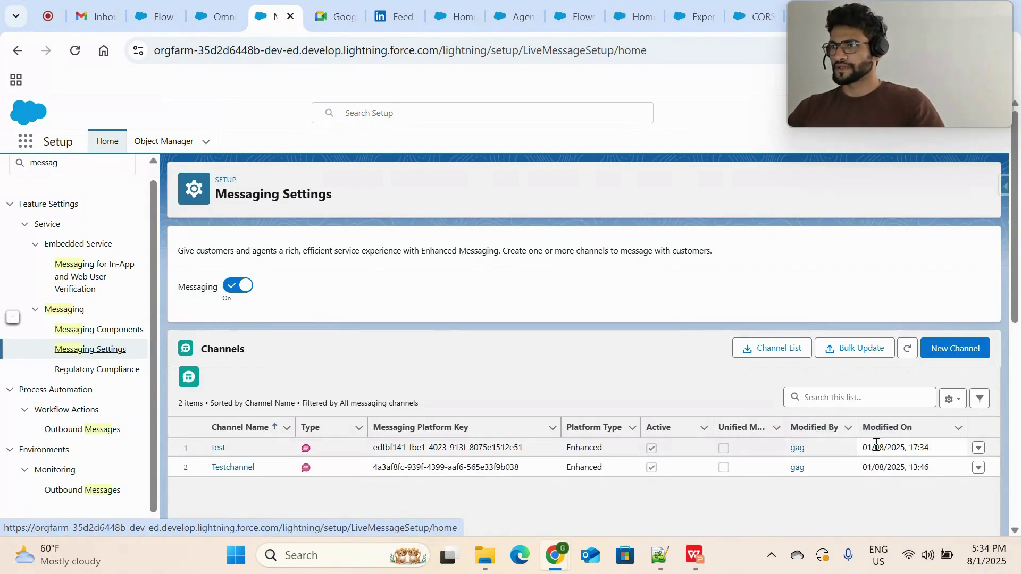
left_click(977, 450)
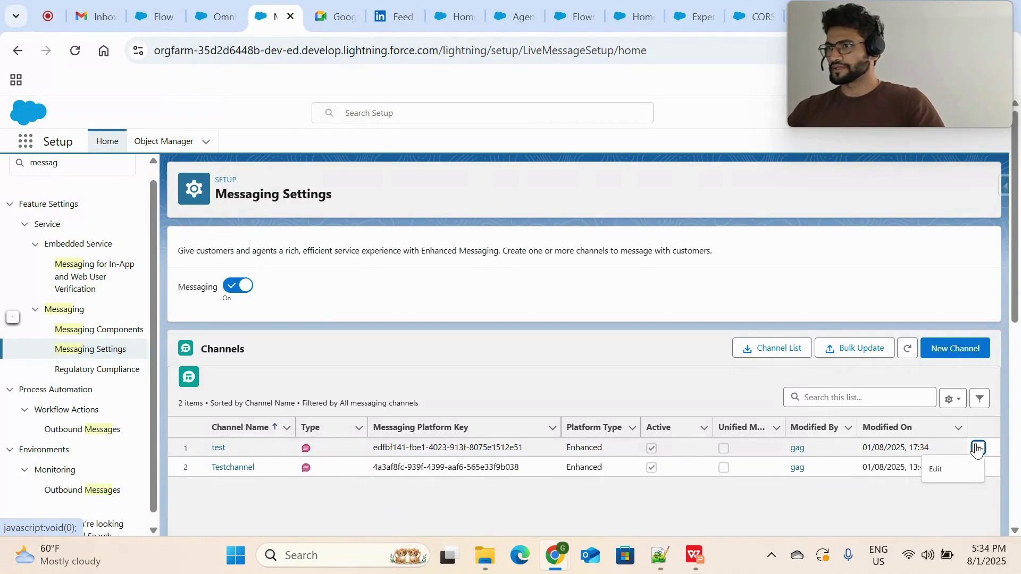
left_click(938, 467)
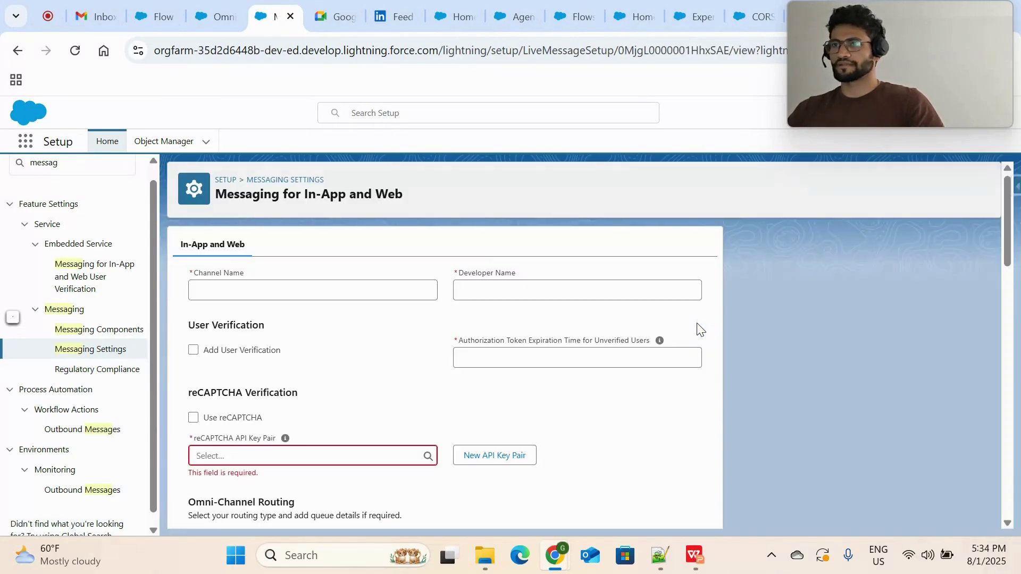
scroll(326, 394, "down", 5)
scroll(325, 390, "down", 15)
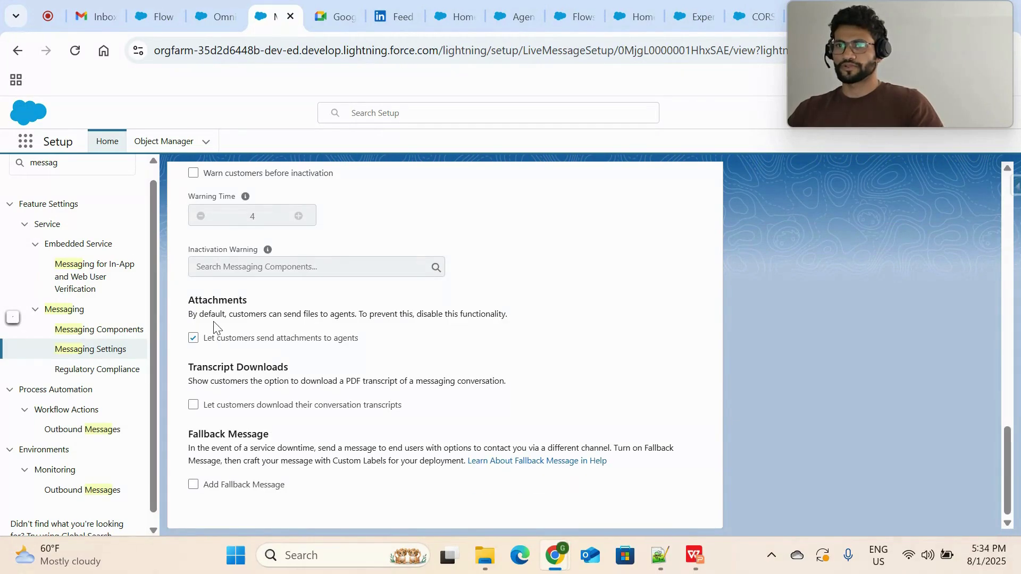
scroll(210, 329, "up", 20)
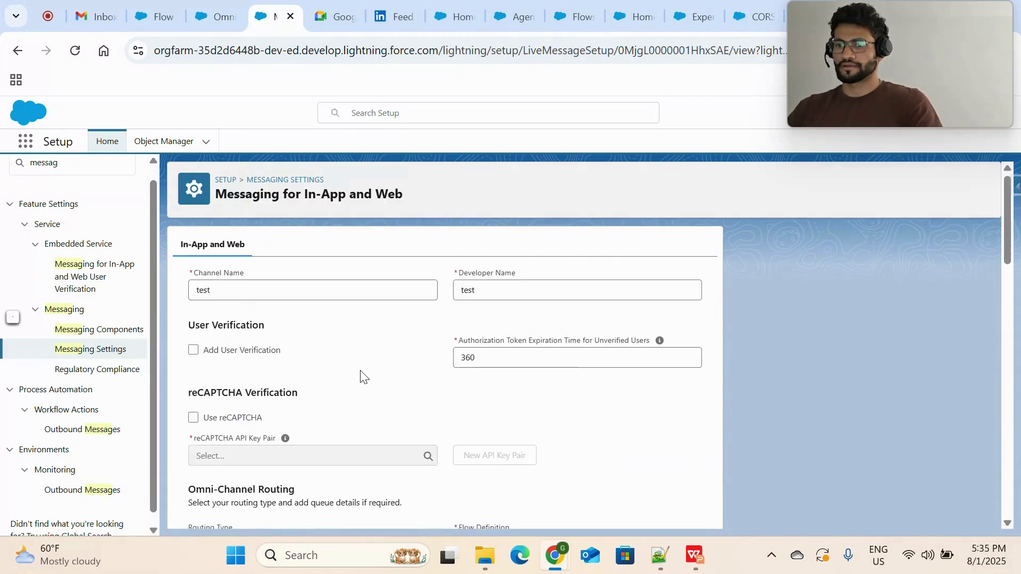
key("ctrl+f")
type("active")
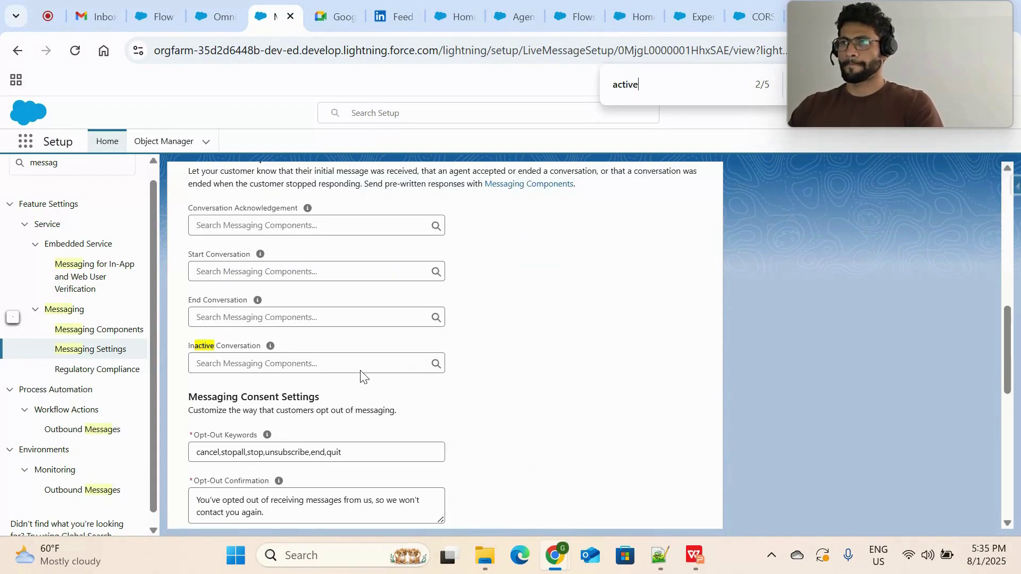
key("Return")
key("shift+Return")
key("Return")
scroll(360, 376, "up", 10)
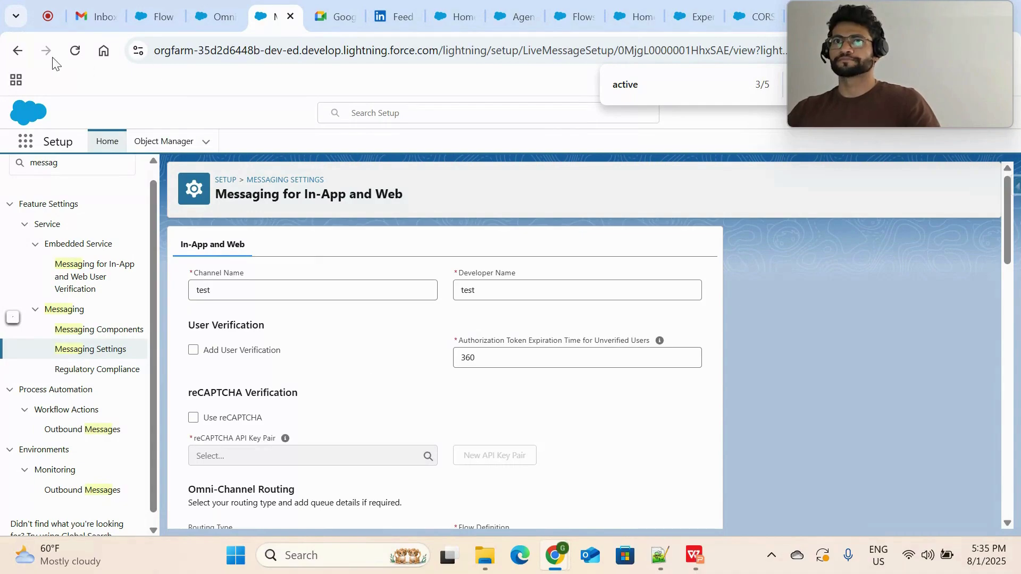
key("alt+Left")
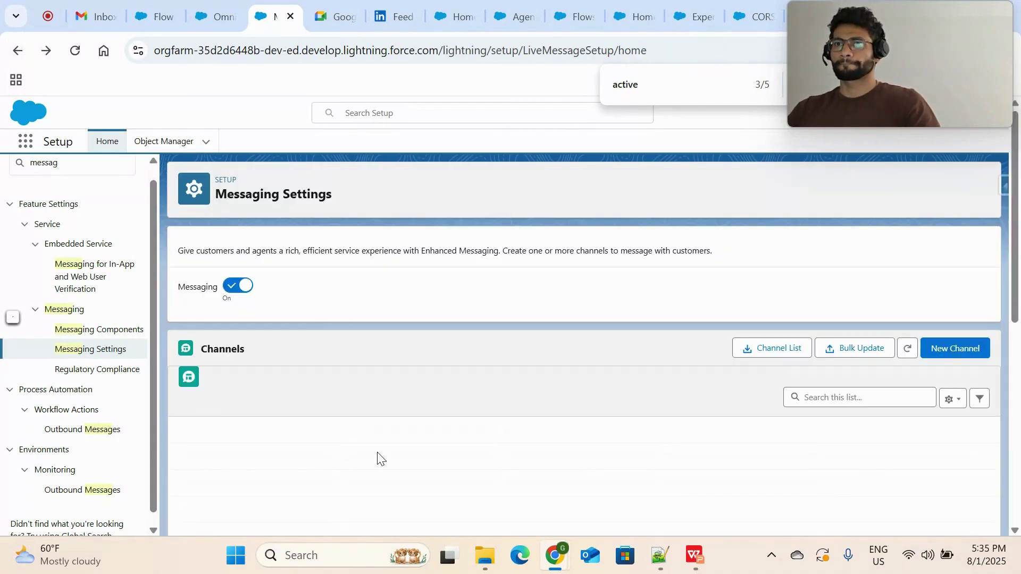
scroll(379, 457, "down", 1)
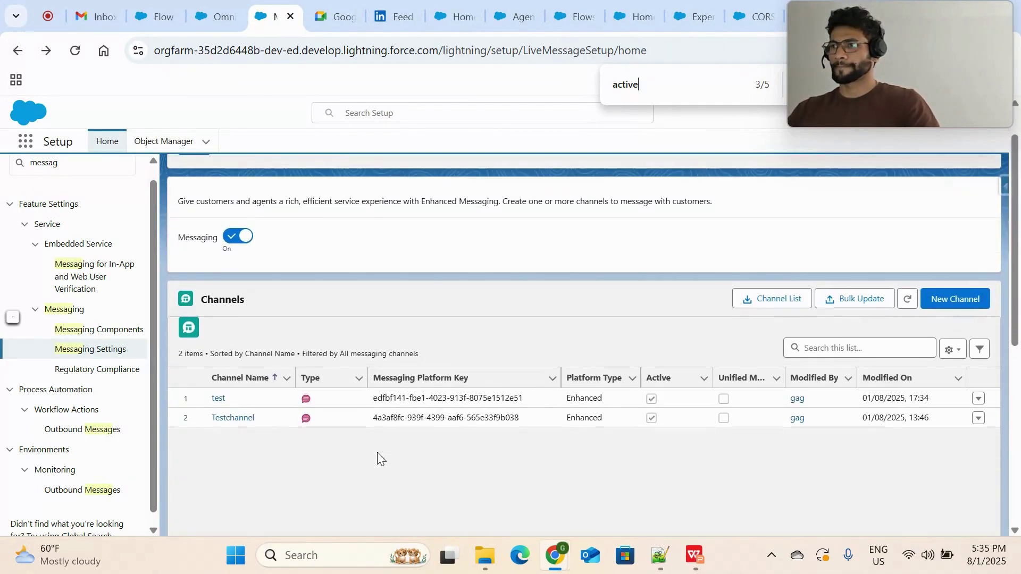
left_click(979, 398)
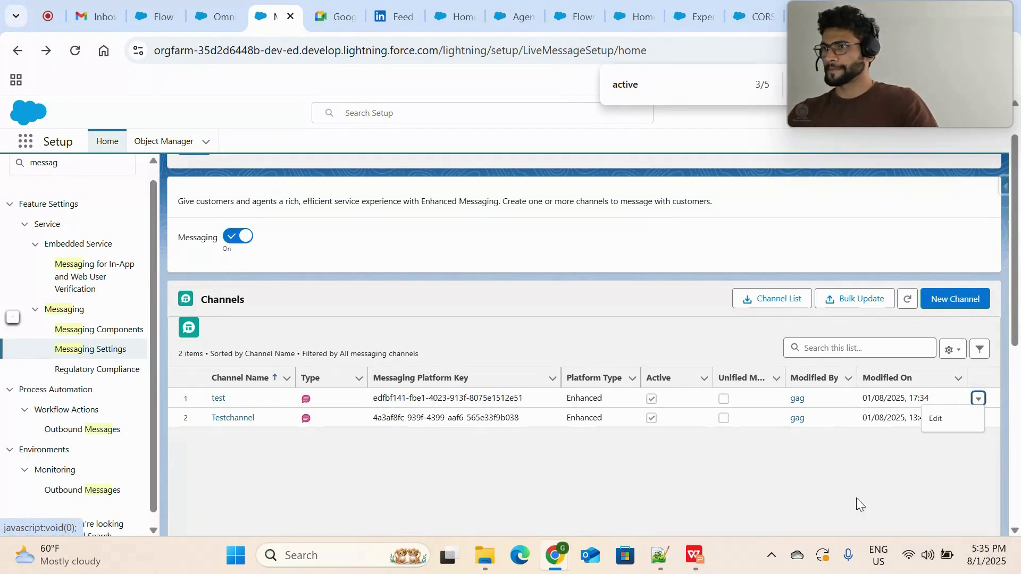
left_click(868, 513)
scroll(276, 301, "up", 1)
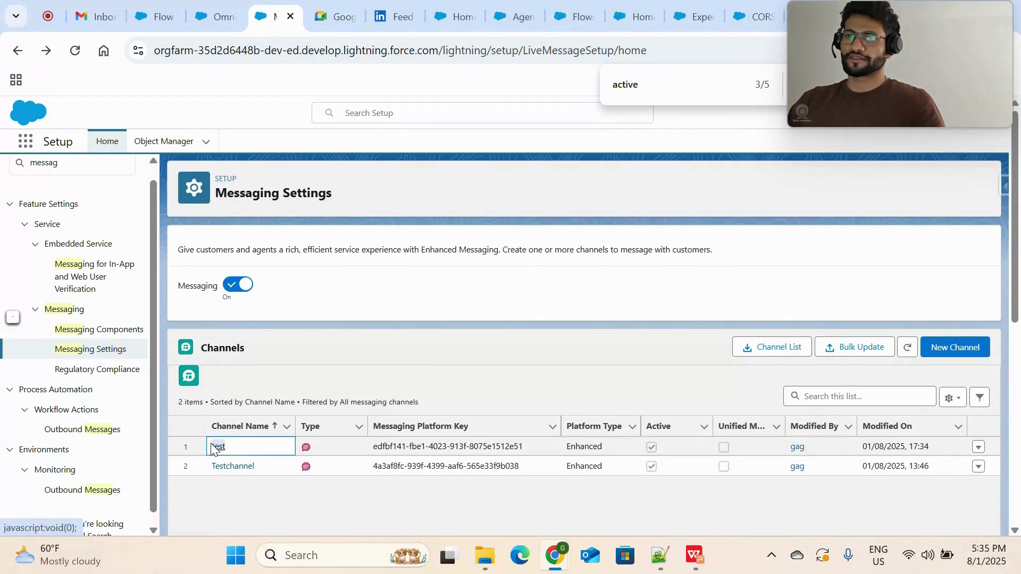
left_click_drag(264, 464, 207, 468)
left_click(293, 505)
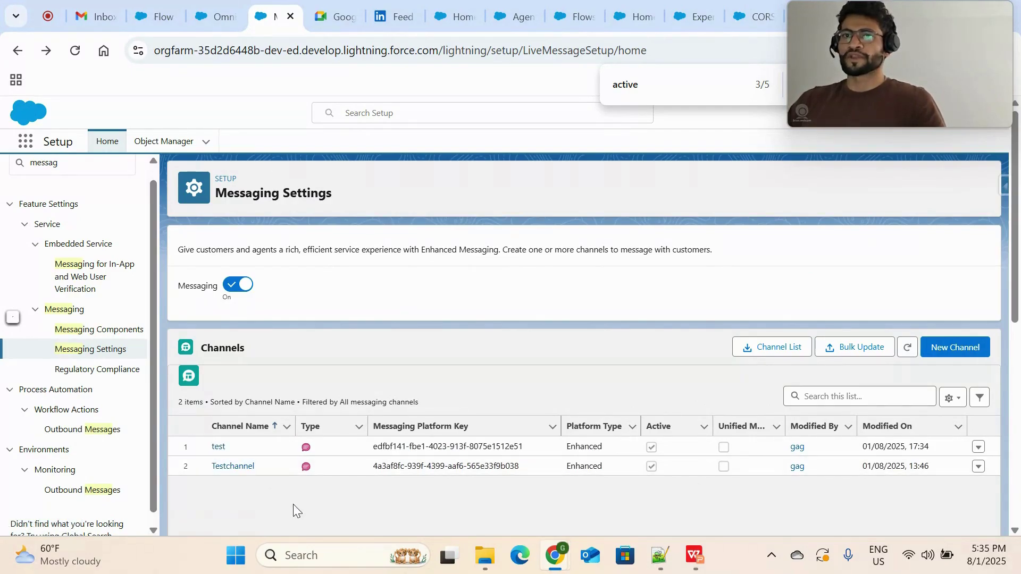
left_click(691, 564)
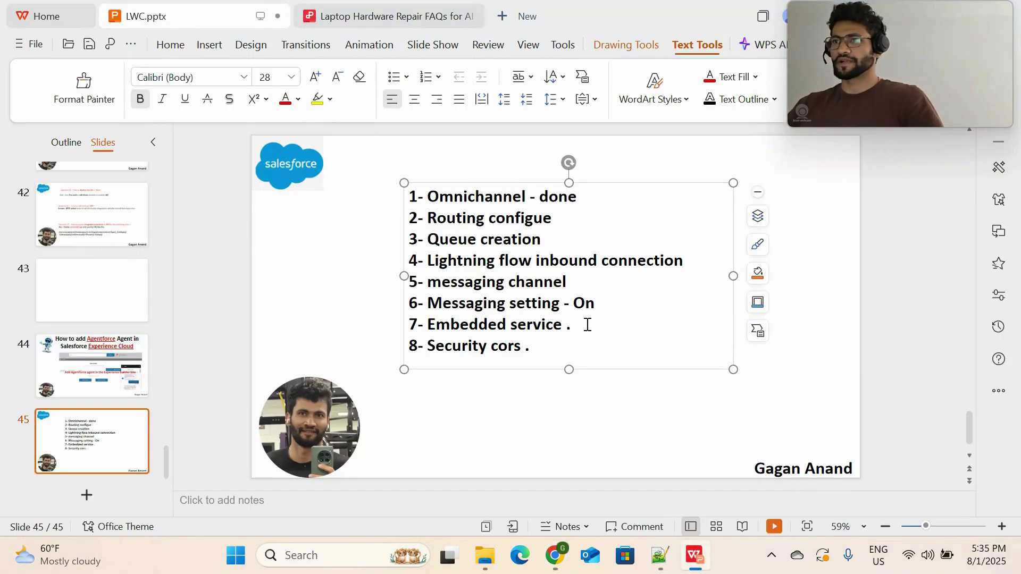
left_click_drag(449, 303, 595, 308)
key("alt+Tab")
key("alt+Tab")
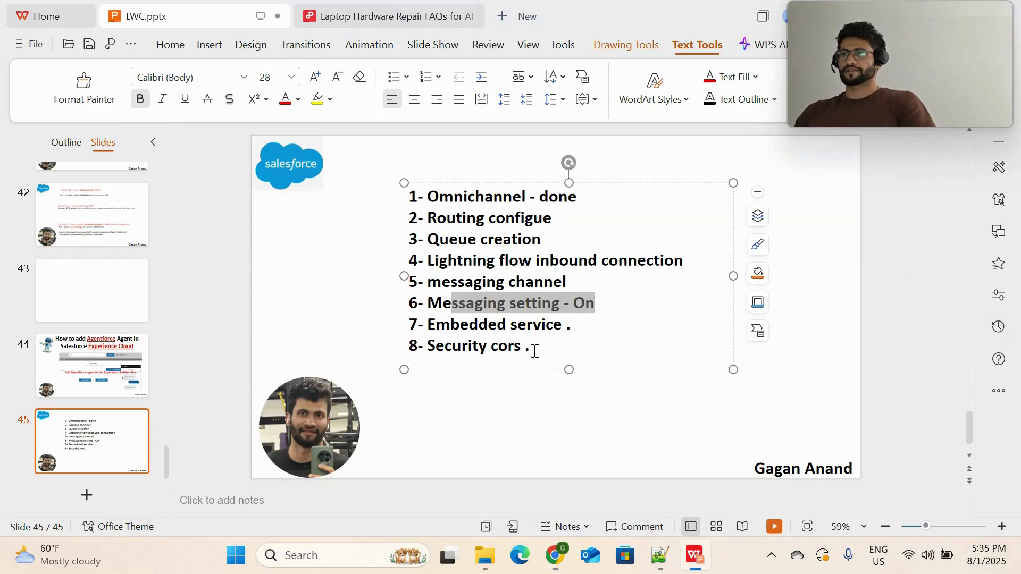
left_click_drag(448, 323, 588, 328)
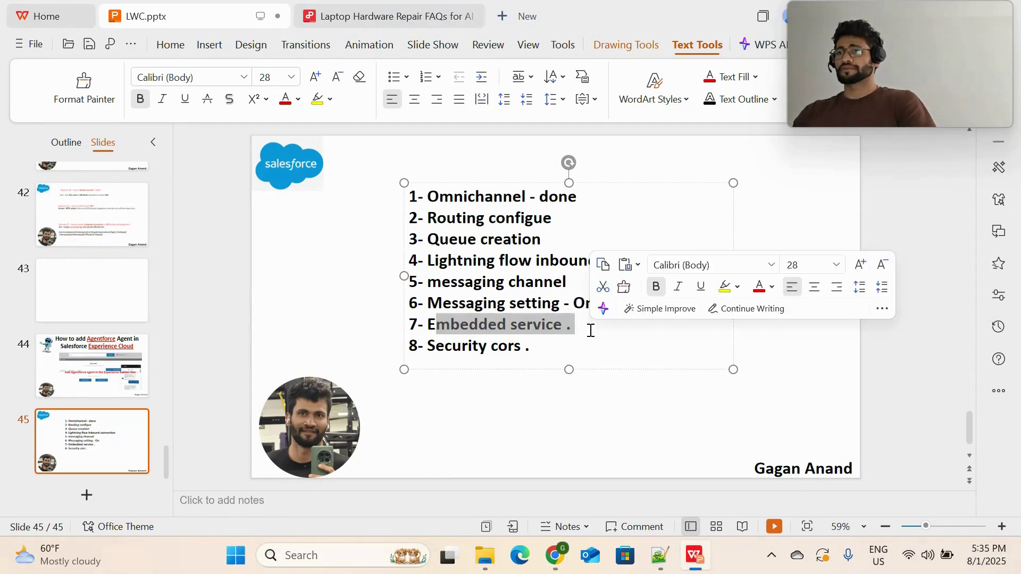
key("alt+Tab")
scroll(91, 186, "up", 1)
double_click(73, 176)
Search 'embeded' and open Embedded Service Deployments, highlighting the test deployment name.
type("emb")
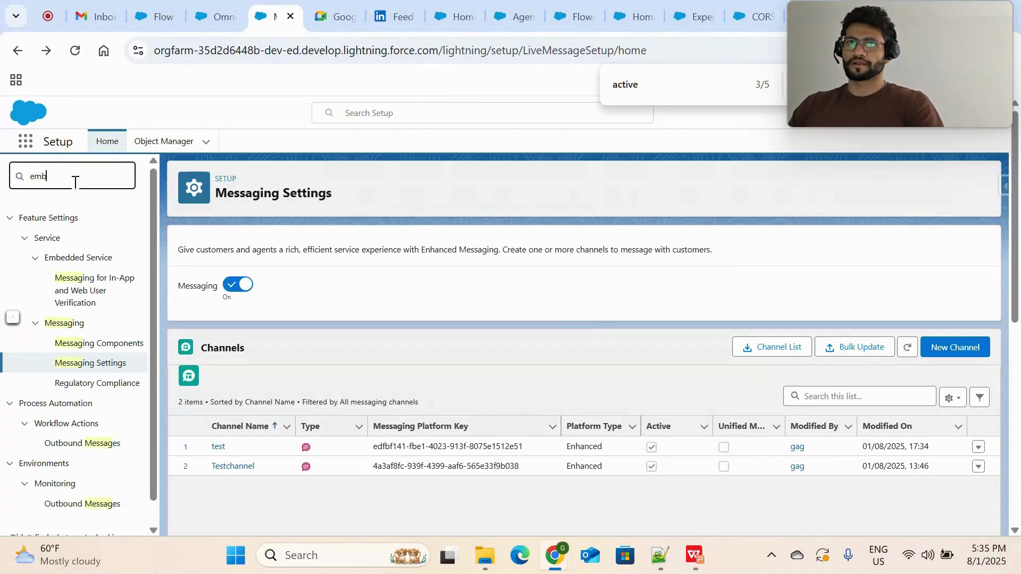
type("eded")
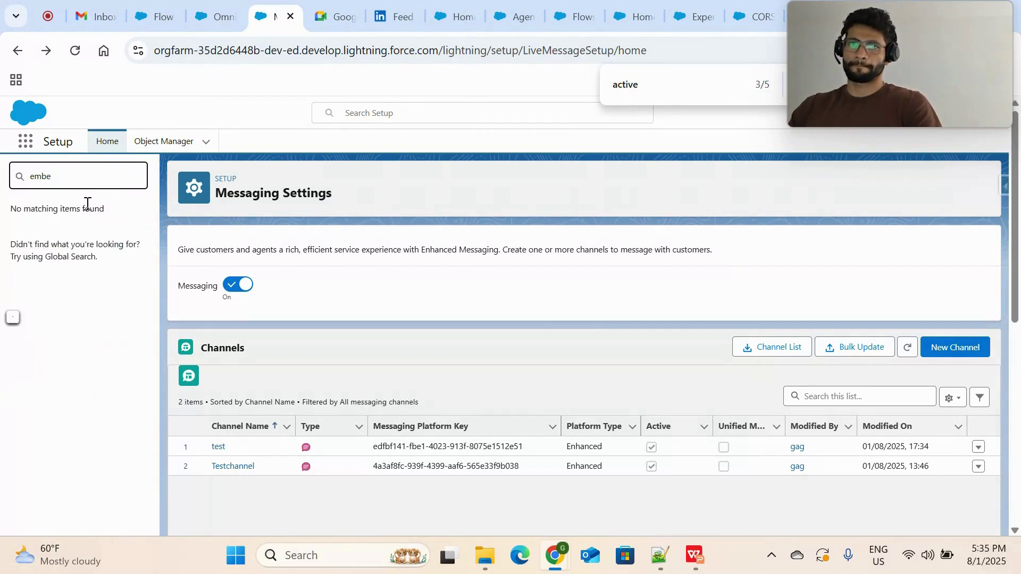
scroll(103, 393, "down", 2)
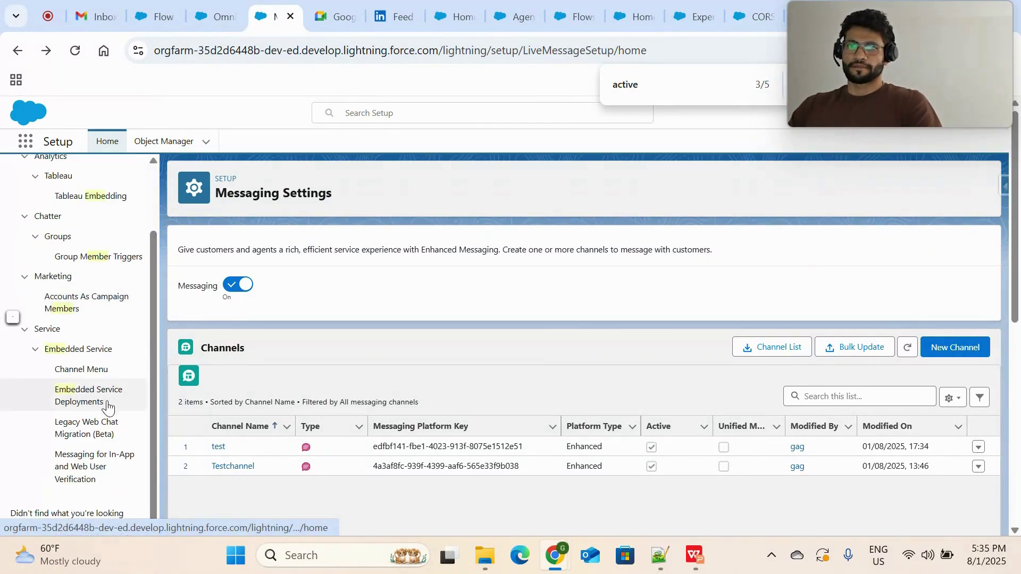
left_click(95, 402)
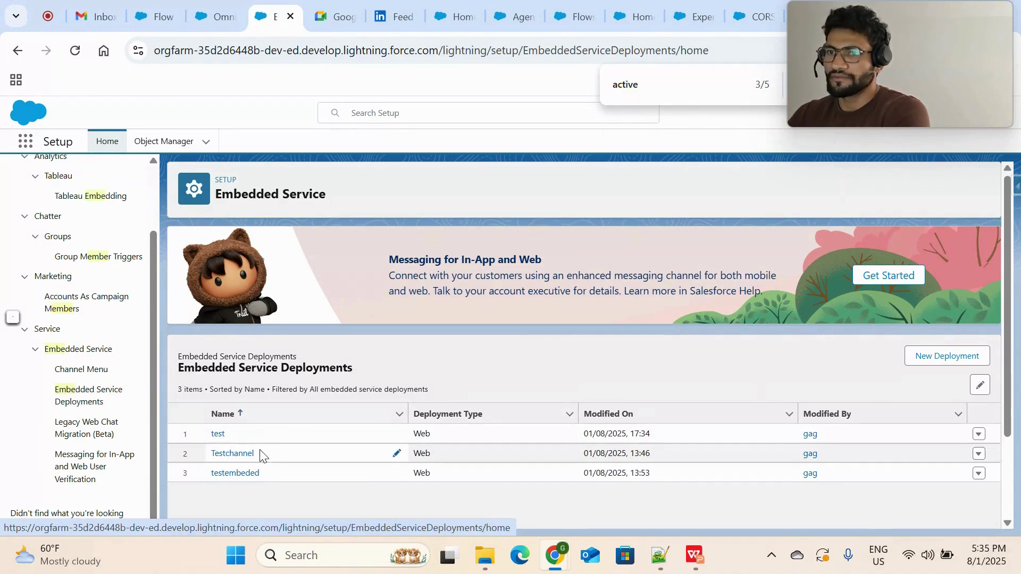
left_click_drag(277, 456, 206, 434)
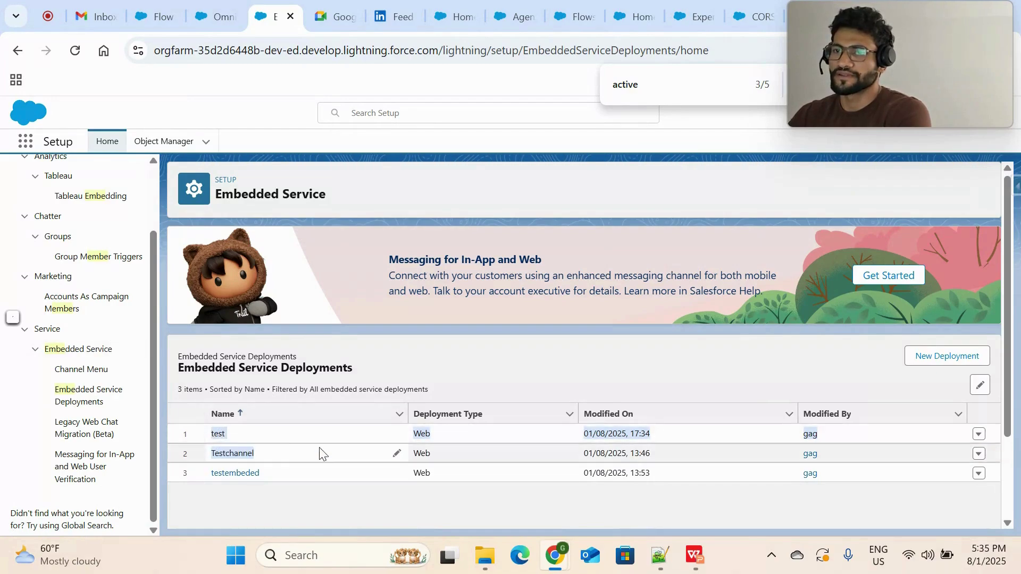
left_click(311, 519)
left_click_drag(235, 439, 212, 430)
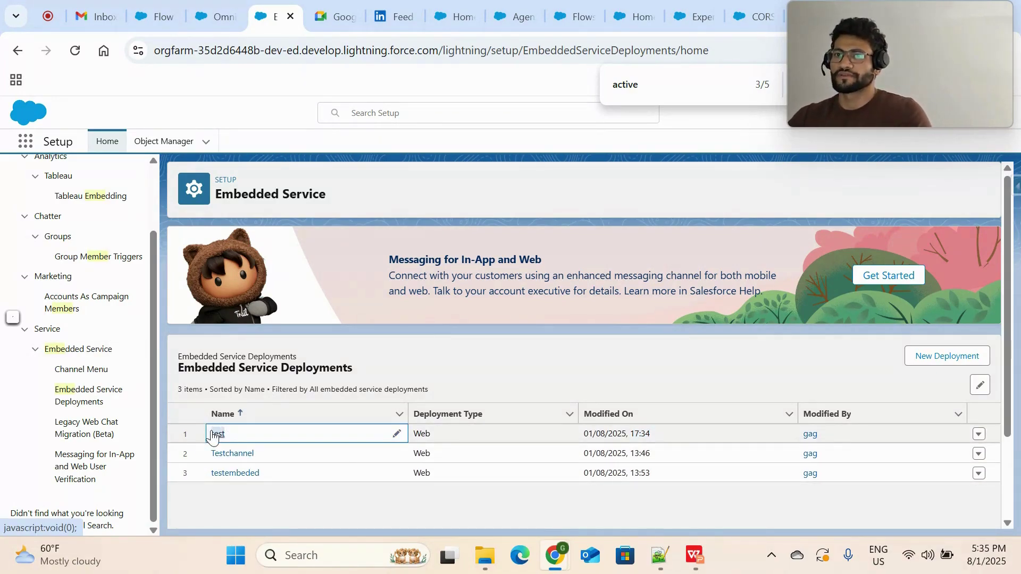
key("alt+Tab")
key("alt+Tab")
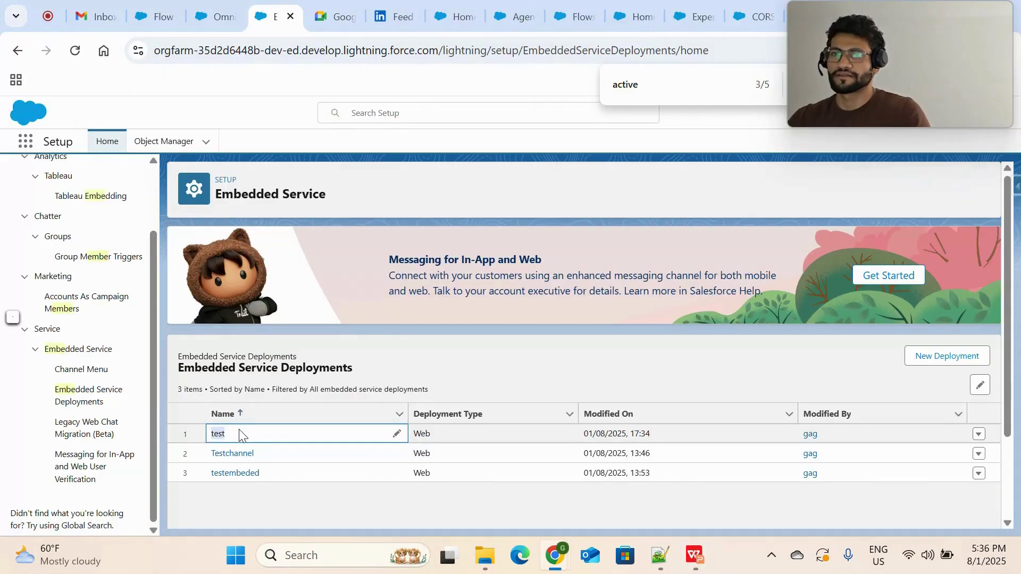
left_click(230, 439)
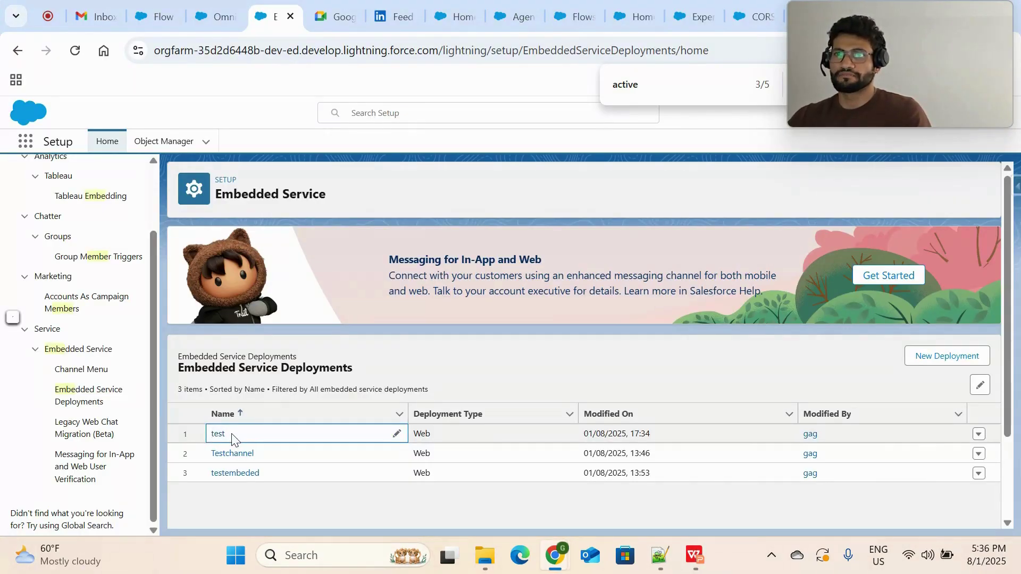
double_click(227, 435)
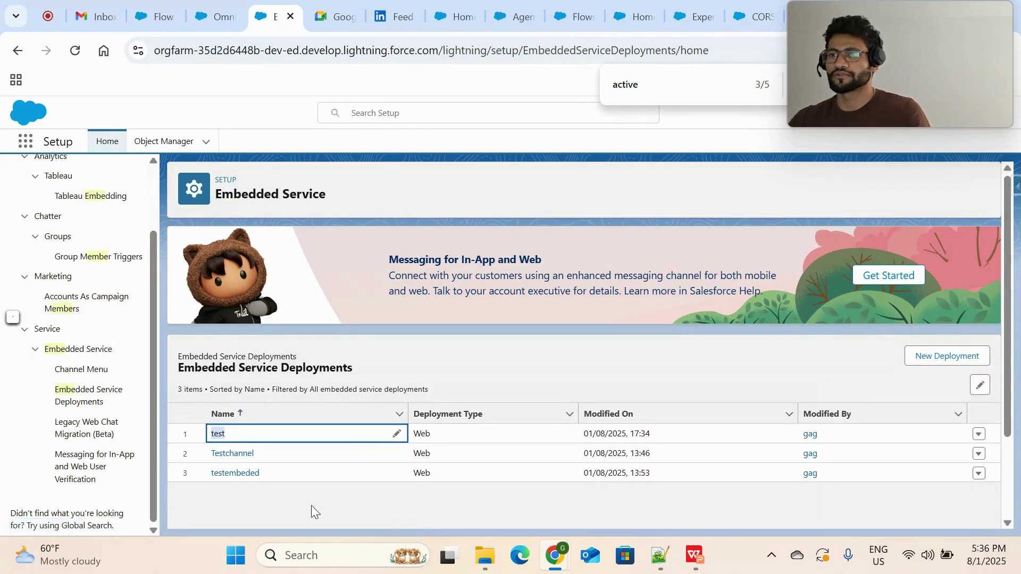
Open the Testchannel deployment, note its Testchannel messaging channel, and return to the list.
left_click(230, 453)
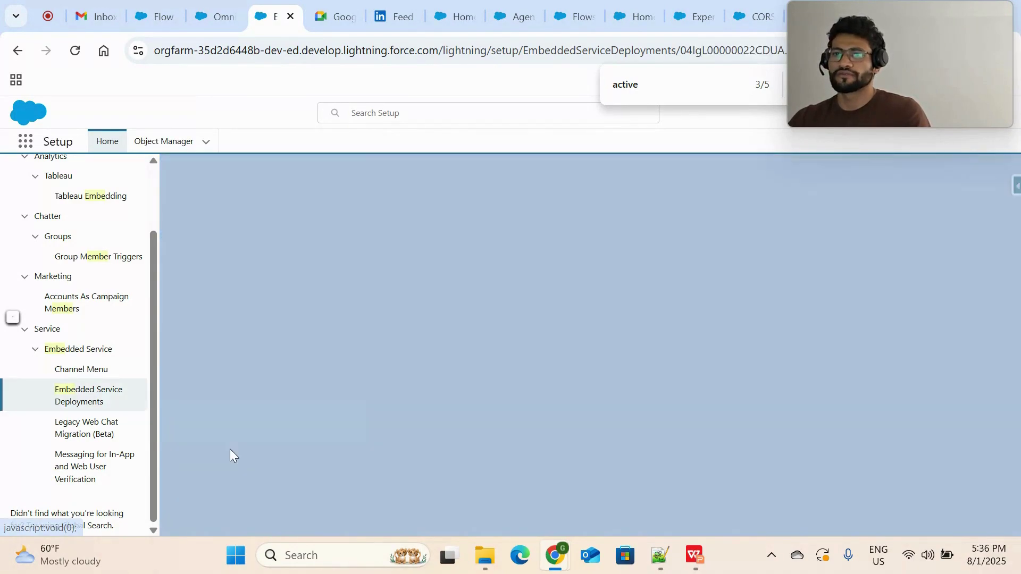
scroll(415, 436, "down", 3)
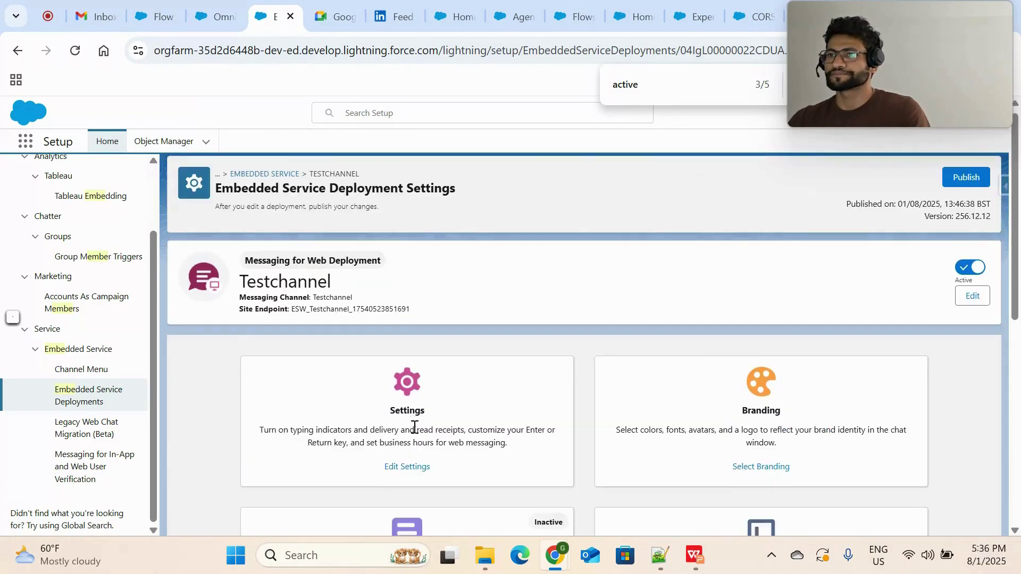
scroll(415, 433, "down", 5)
scroll(375, 389, "up", 8)
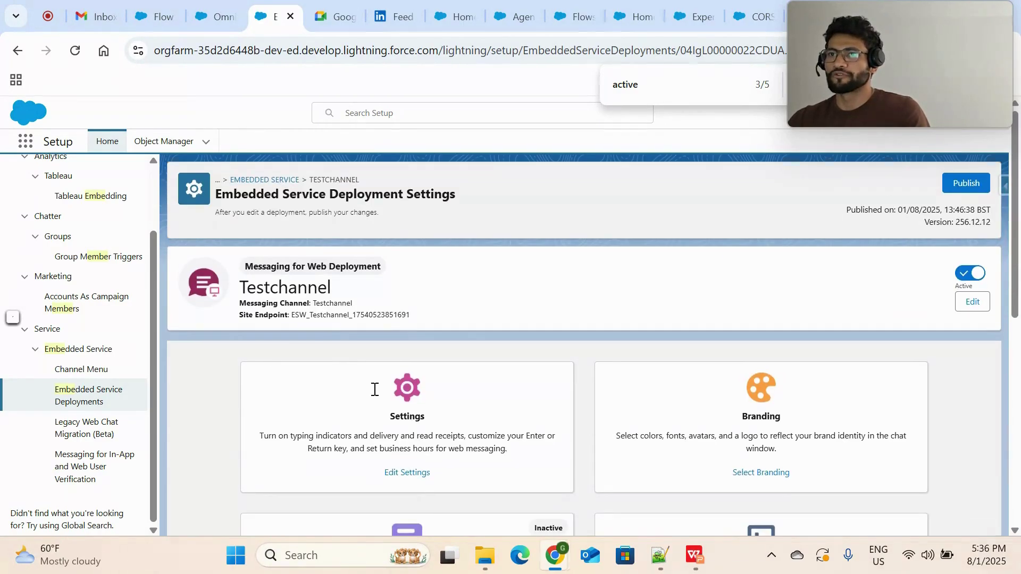
double_click(318, 300)
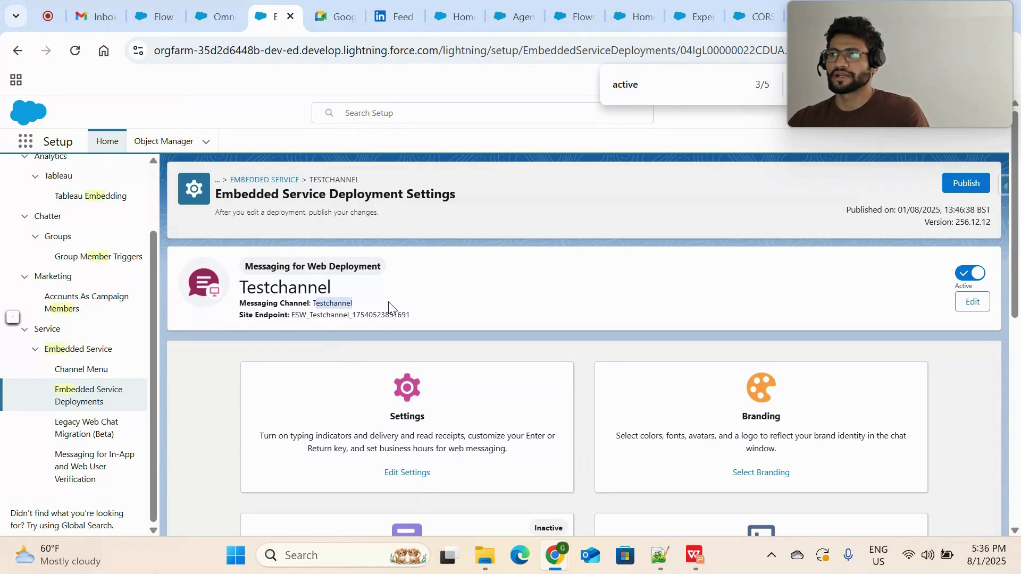
left_click(89, 408)
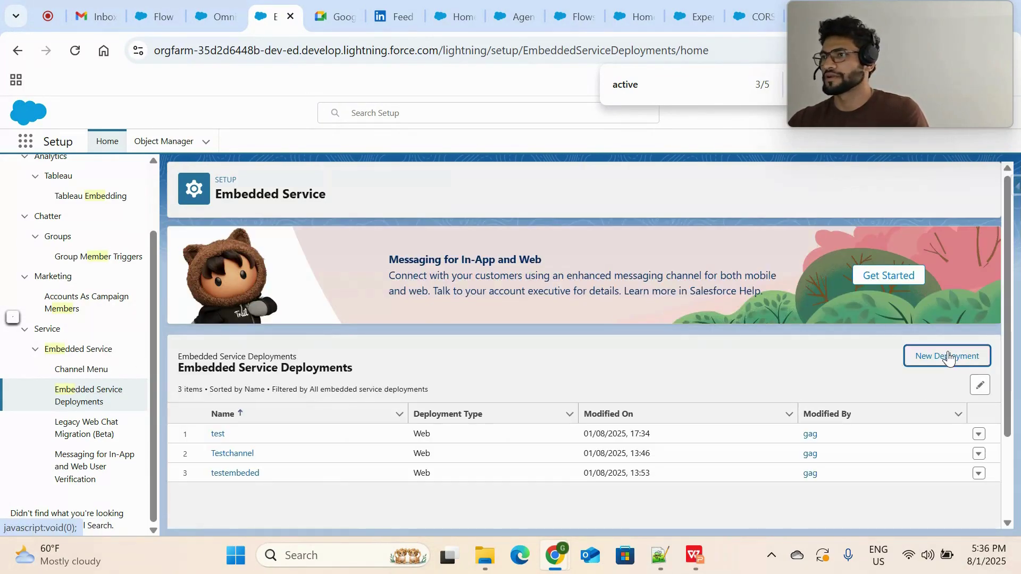
Start a Messaging for In-App and Web, Web deployment with domain my.site.com and channel test.
left_click(949, 357)
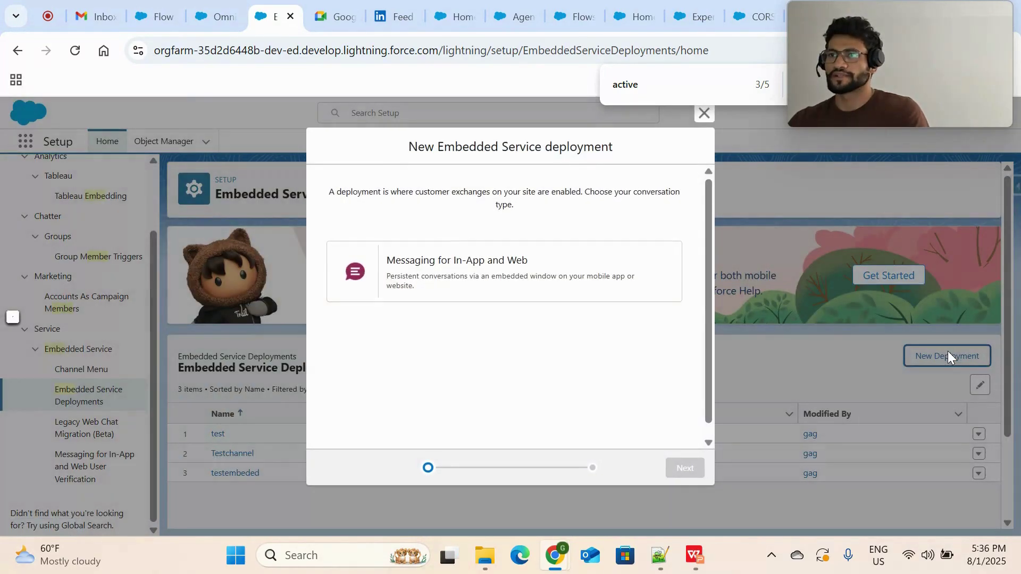
left_click(602, 285)
left_click(685, 468)
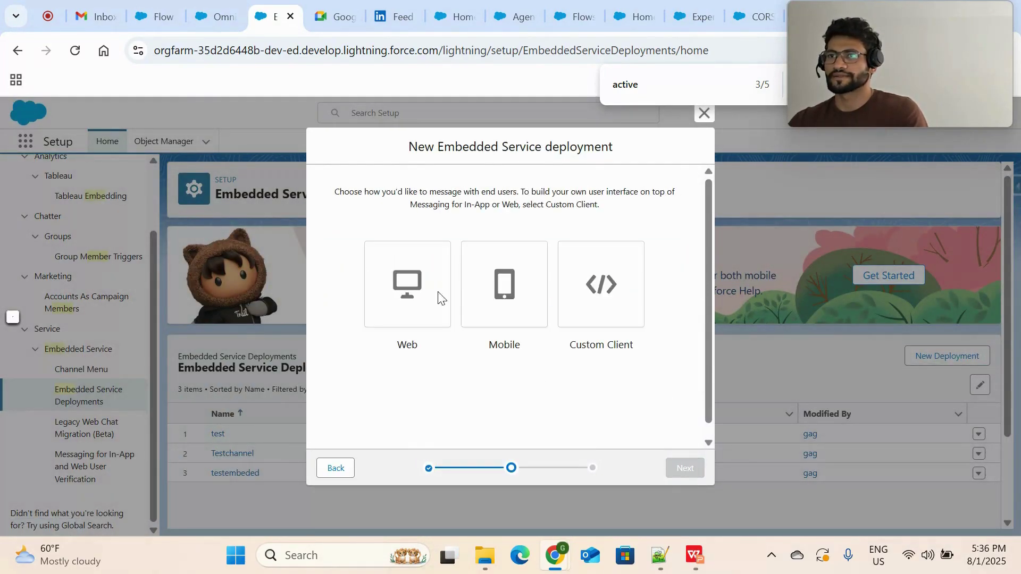
left_click(433, 286)
left_click(680, 470)
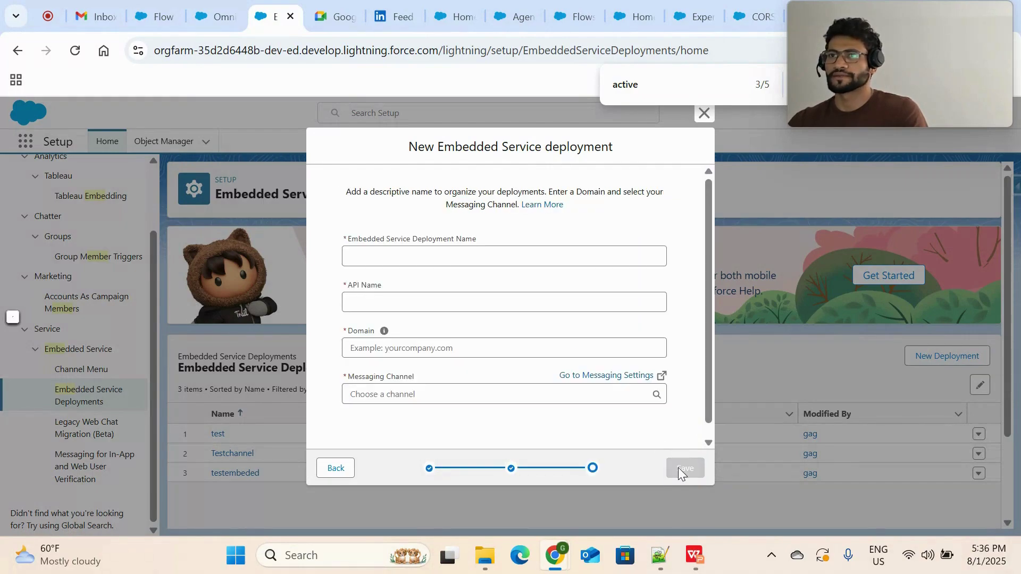
left_click(516, 347)
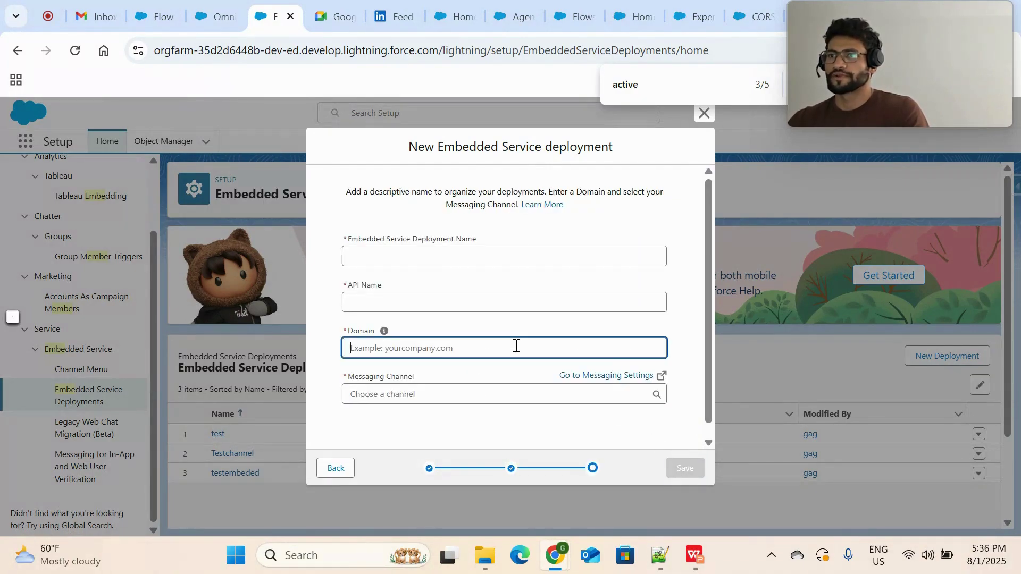
type("my.site.com")
left_click(482, 387)
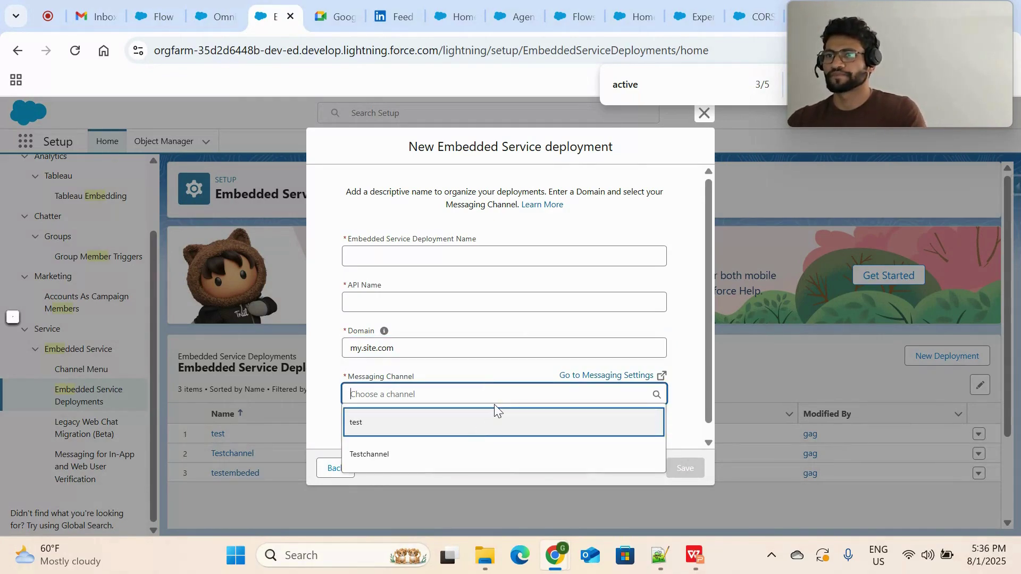
left_click(463, 423)
left_click(389, 301)
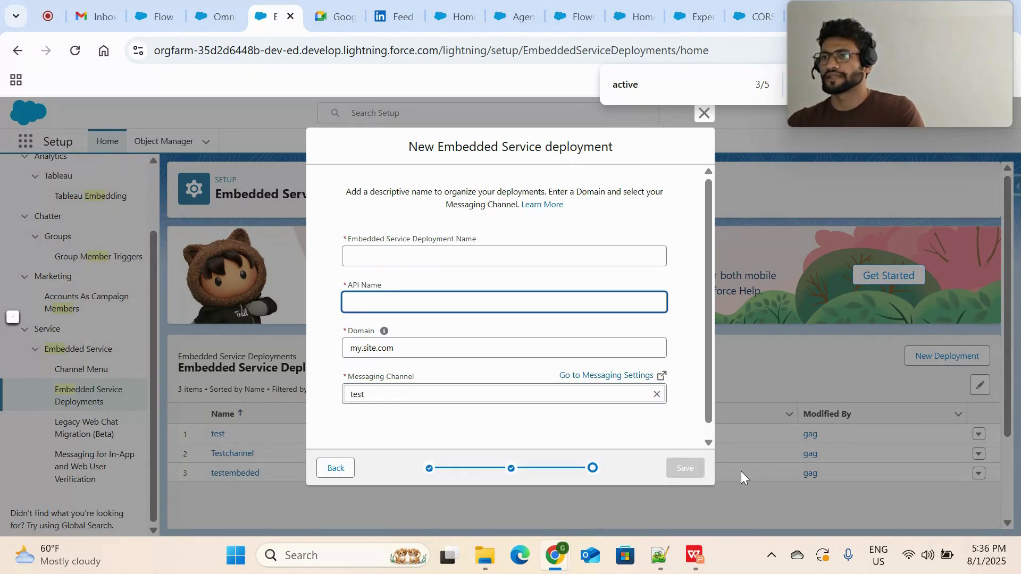
Step back through the deployment wizard and close it without saving.
left_click(703, 117)
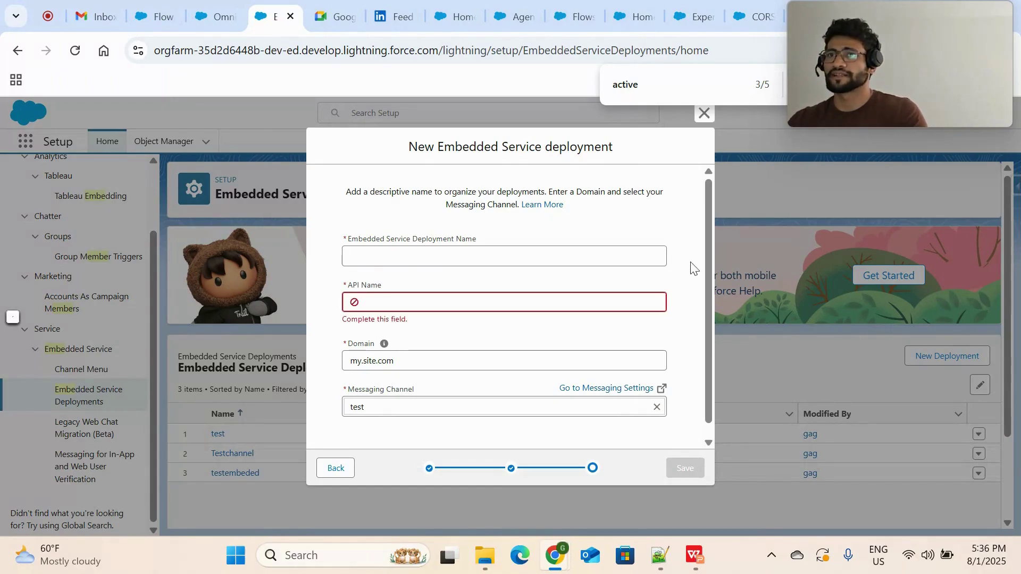
left_click(336, 468)
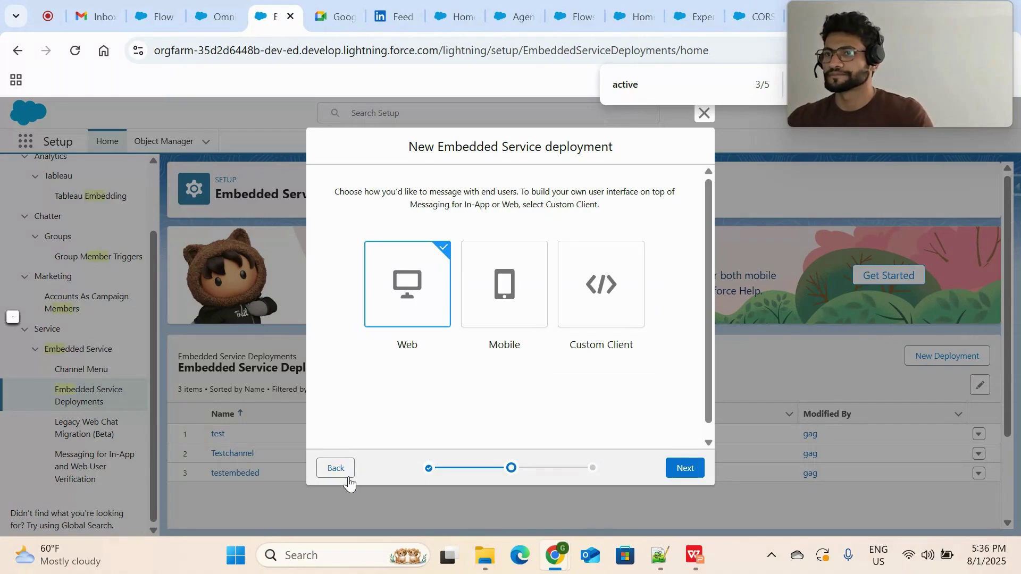
left_click(333, 469)
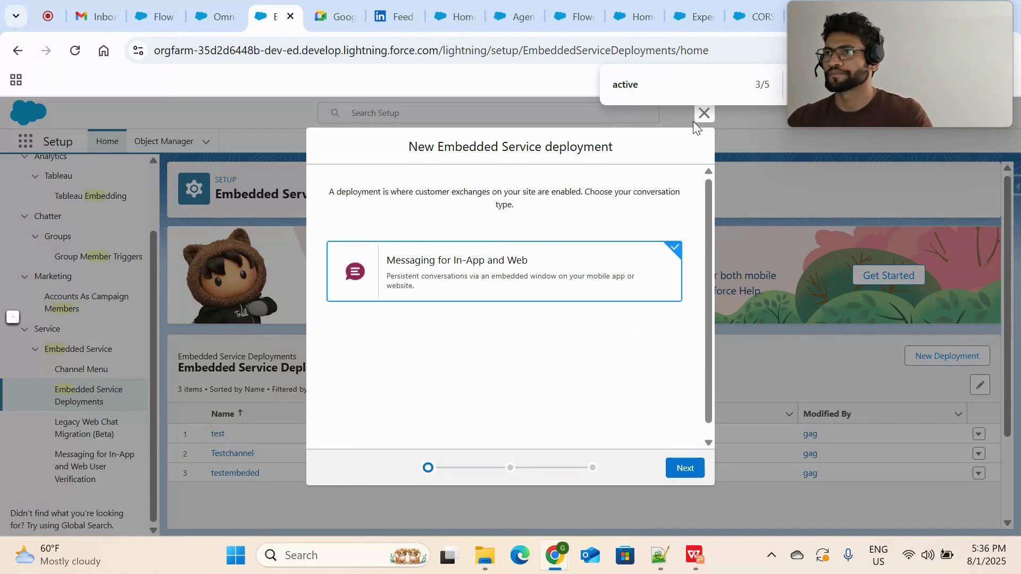
mouse_move(936, 66)
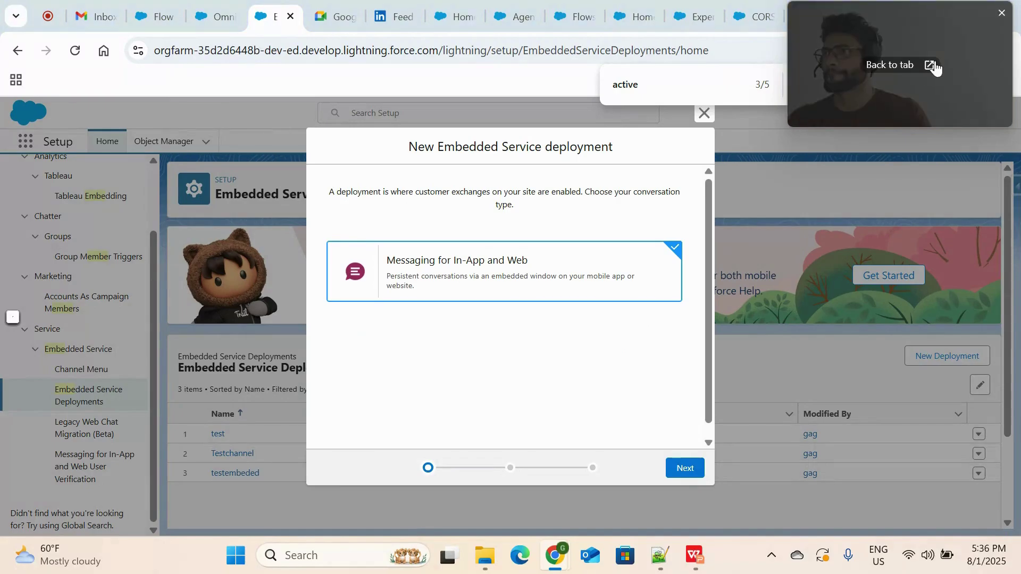
left_click_drag(904, 80, 919, 264)
left_click(859, 84)
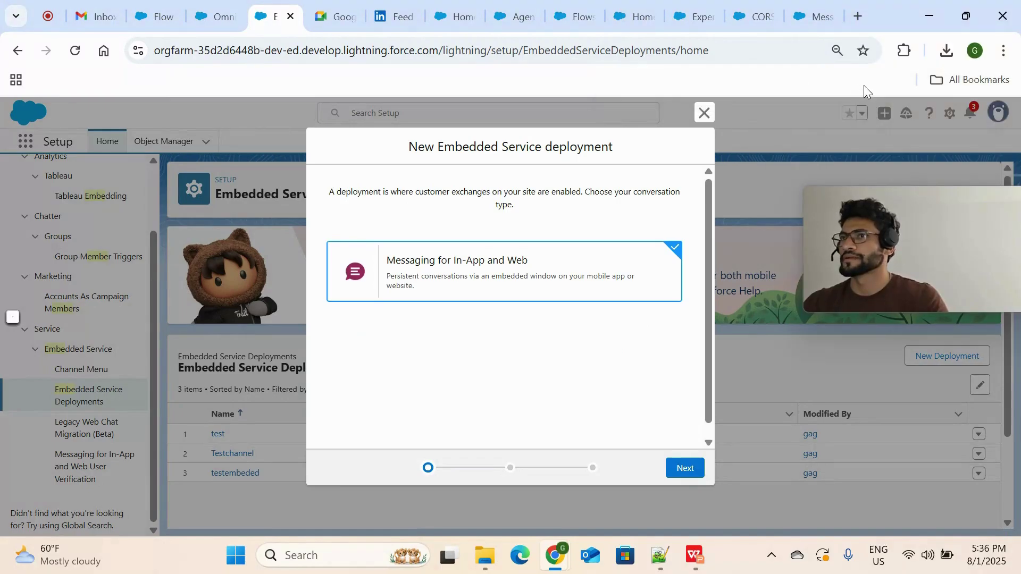
left_click(705, 113)
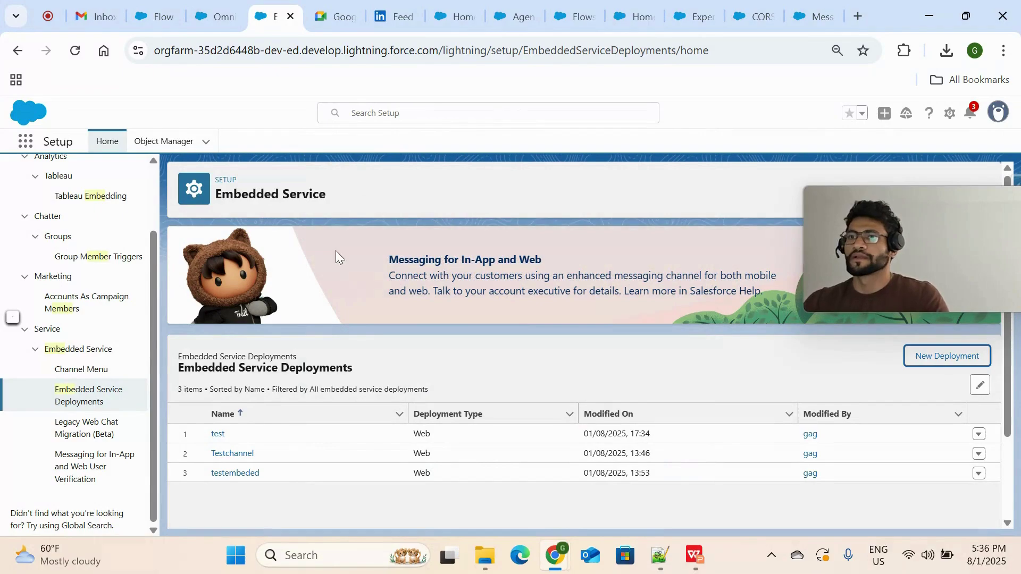
Look over the Agentforce Agents, Flows and site tabs, then open the Sites setup page.
left_click(520, 16)
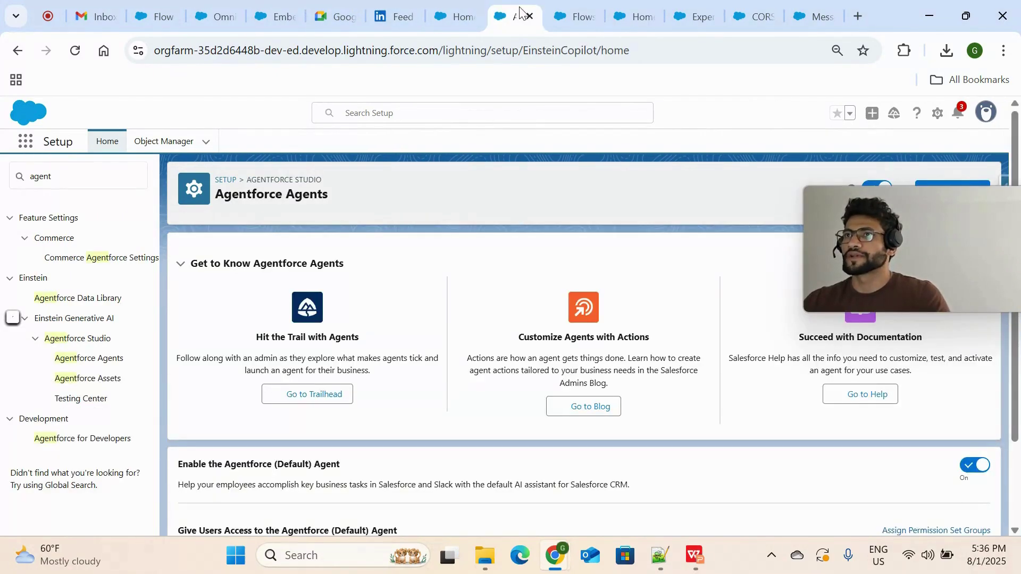
left_click(559, 17)
left_click(646, 2)
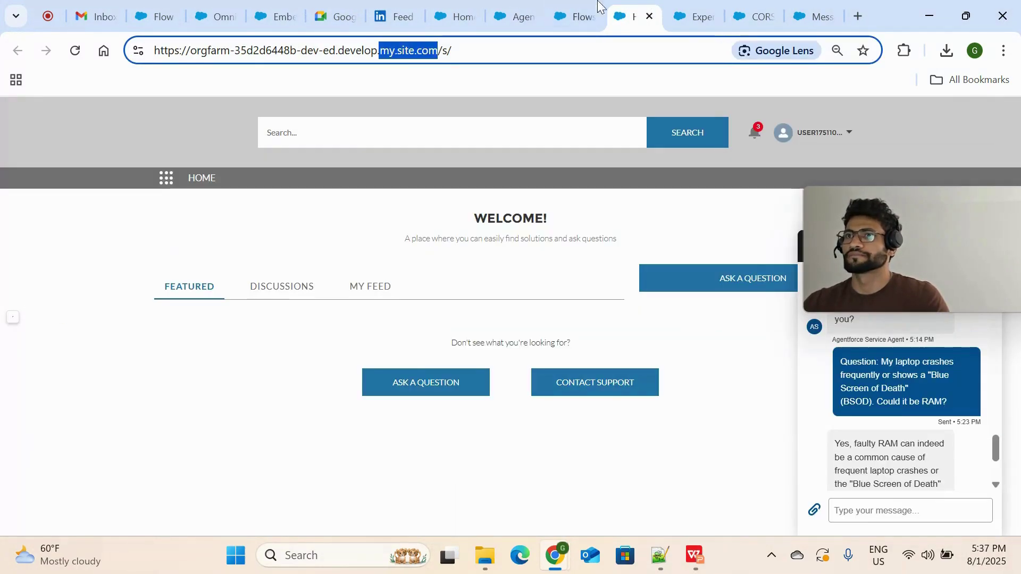
left_click(564, 10)
double_click(53, 178)
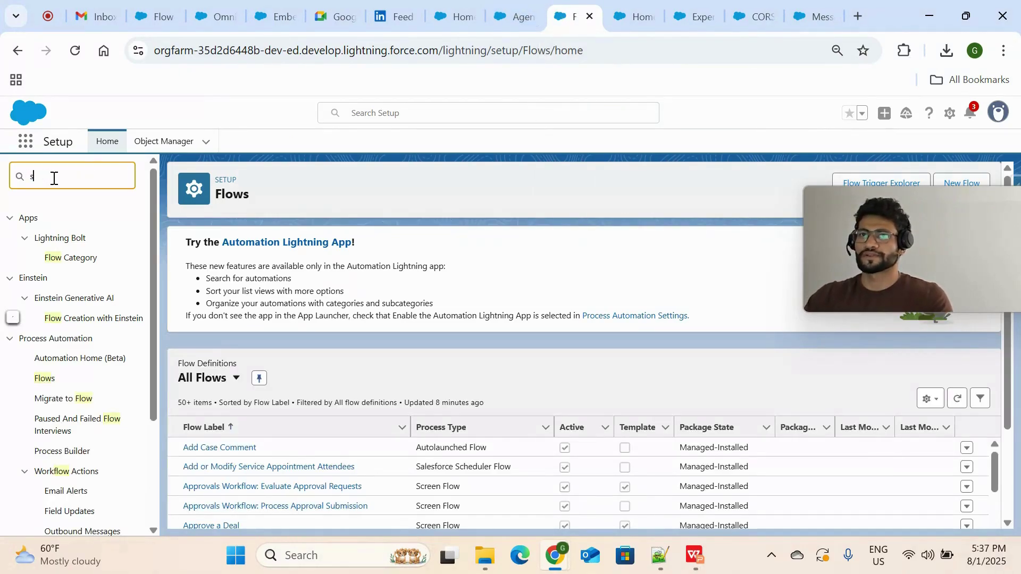
type("sites")
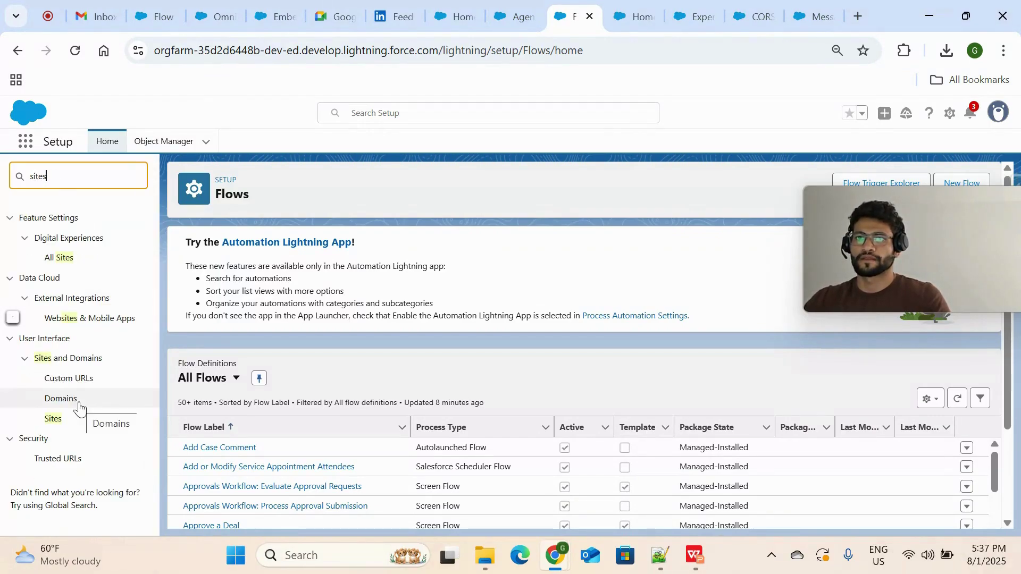
left_click(54, 420)
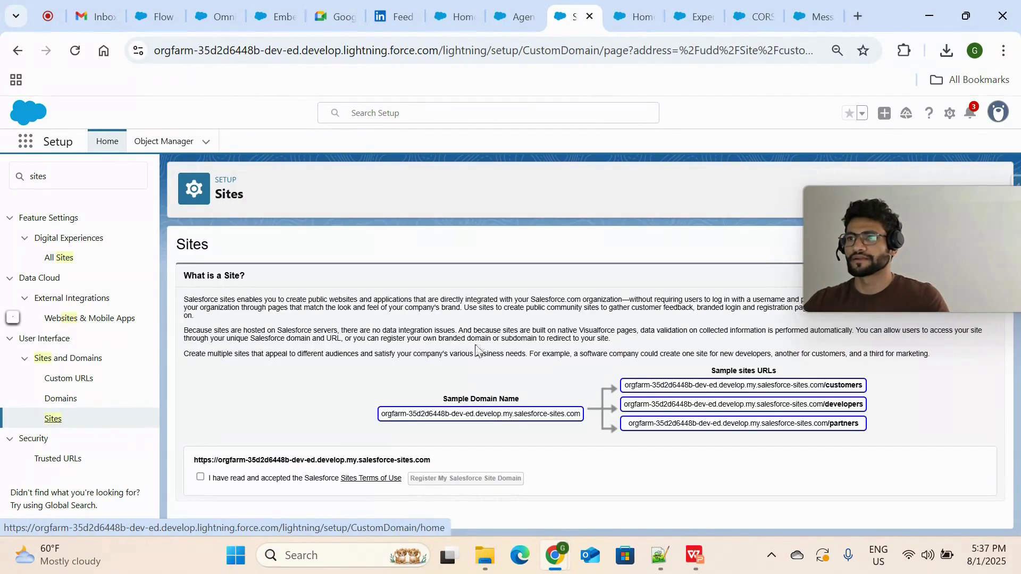
Open the All Sites list and launch the Aura-based AgentService site in Experience Builder.
double_click(67, 175)
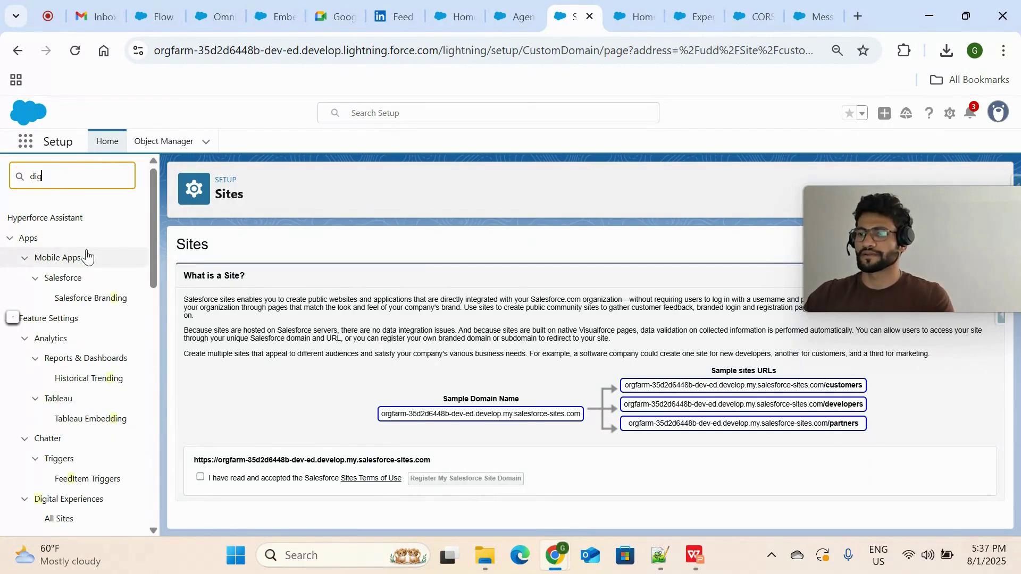
type("ta")
left_click(61, 264)
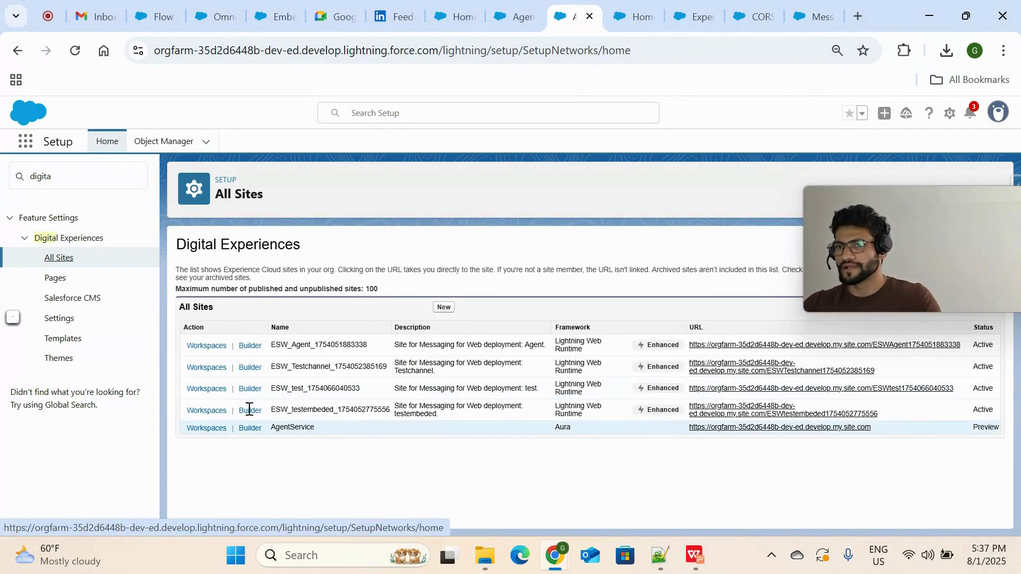
left_click_drag(611, 429, 544, 435)
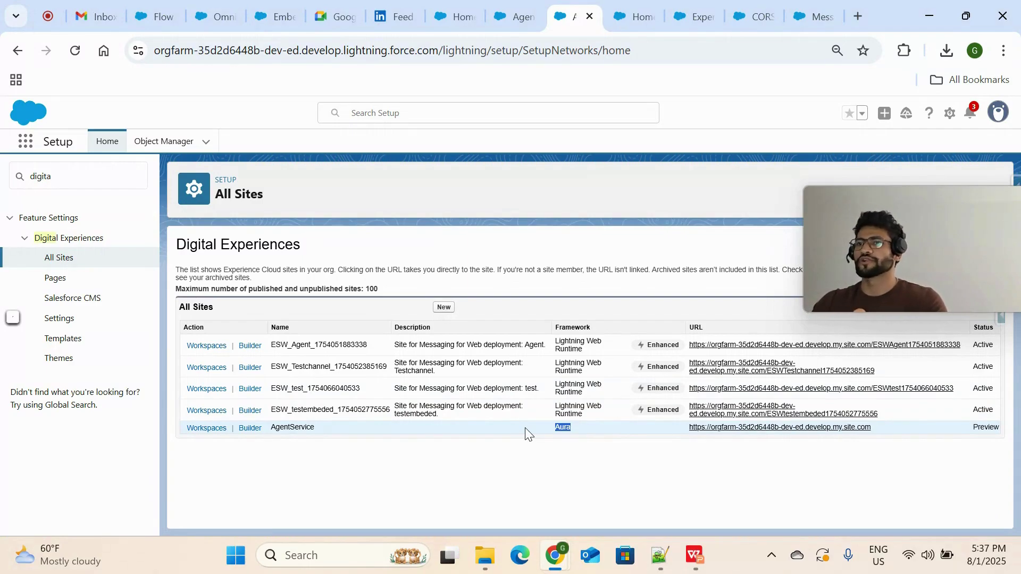
left_click(242, 434)
left_click(536, 31)
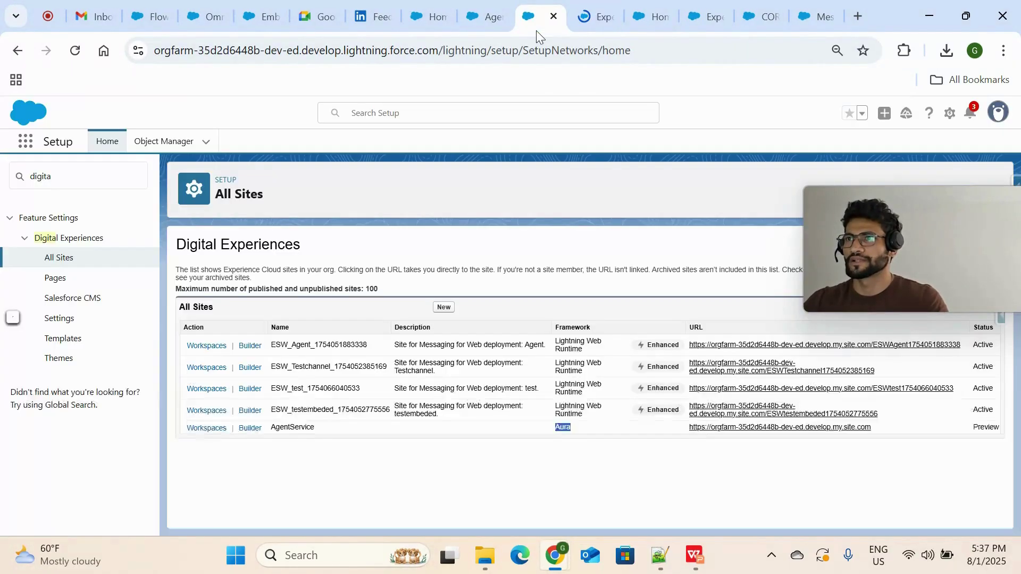
In Experience Builder, check the Components panel for the Embedded Messaging component.
left_click(585, 16)
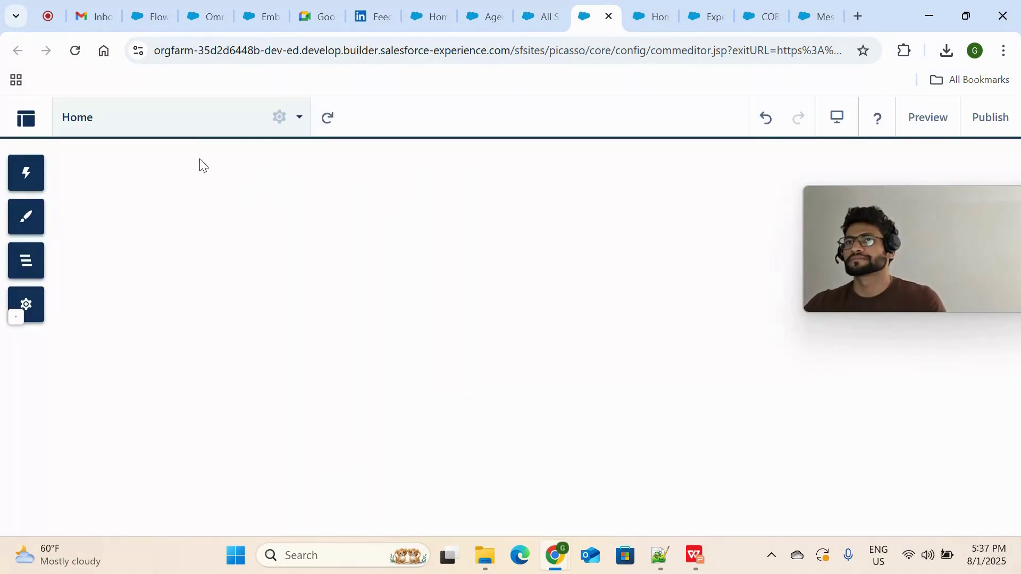
mouse_move(841, 223)
mouse_move(866, 217)
left_mouse_down()
mouse_move(914, 304)
mouse_move(885, 215)
left_mouse_up()
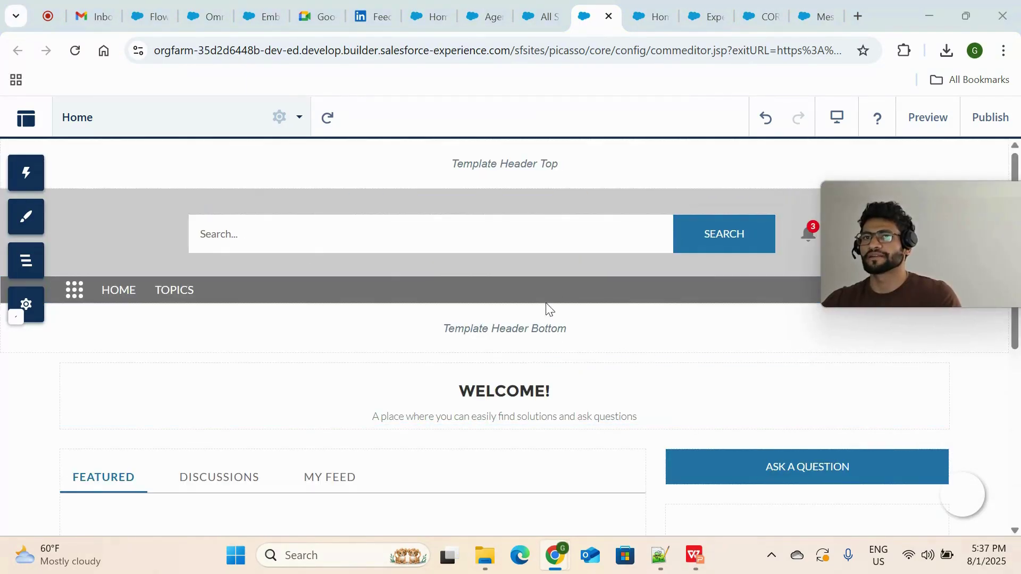
left_click(17, 173)
scroll(155, 374, "down", 20)
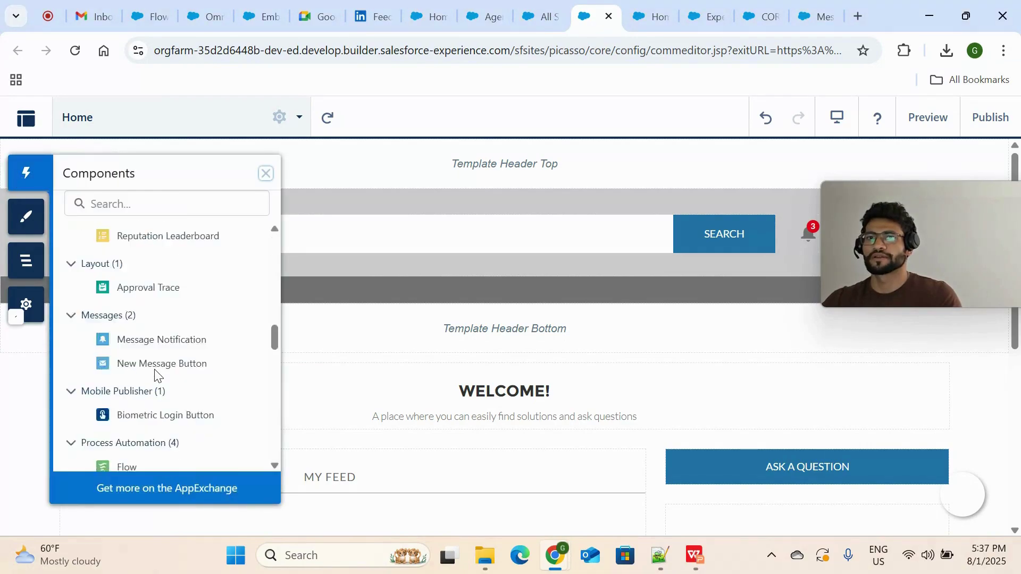
scroll(165, 330, "up", 4)
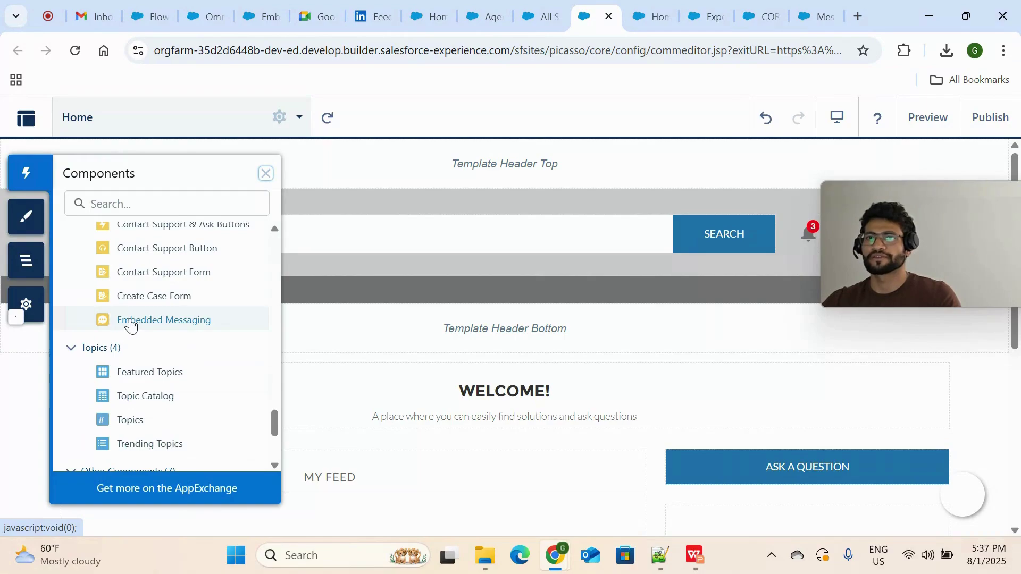
left_click_drag(944, 262, 986, 439)
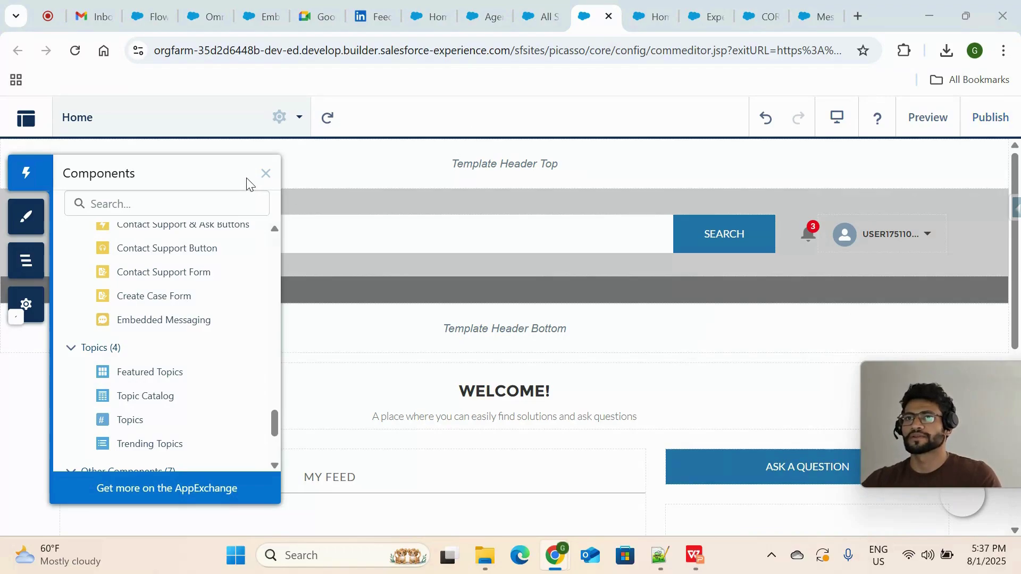
left_click(266, 174)
Publish the AgentService site and dismiss the 'no changes to publish' result.
left_click(1007, 118)
left_click(739, 497)
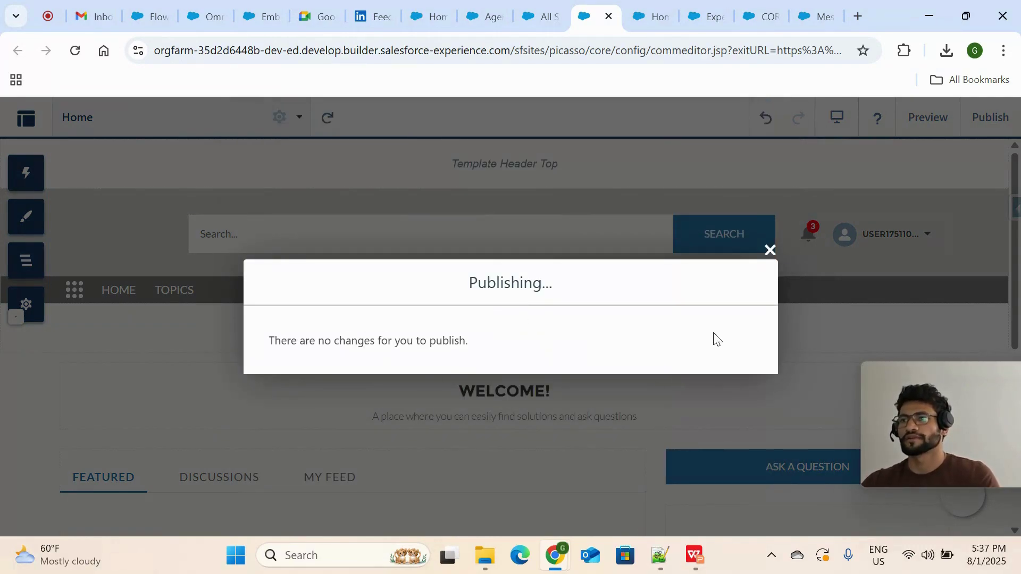
left_click(771, 250)
scroll(673, 356, "down", 2)
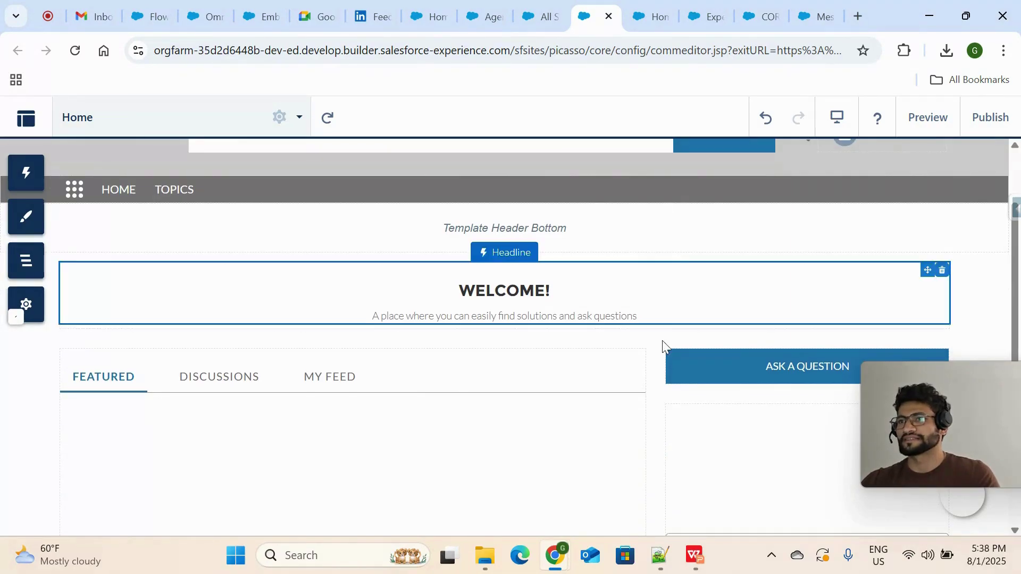
scroll(592, 446, "up", 2)
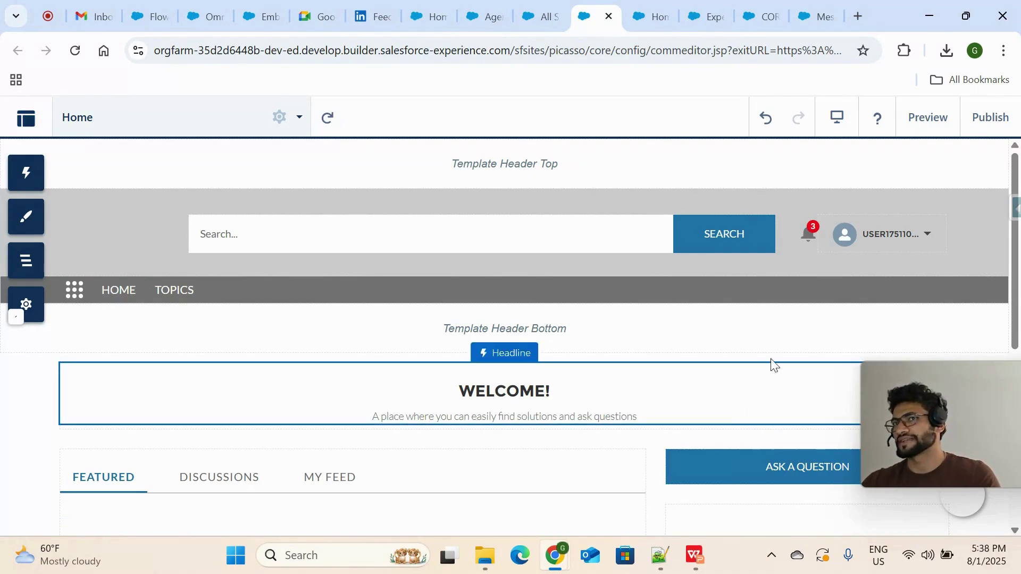
Open the live AgentService site from the builder's navigation menu.
left_click(18, 123)
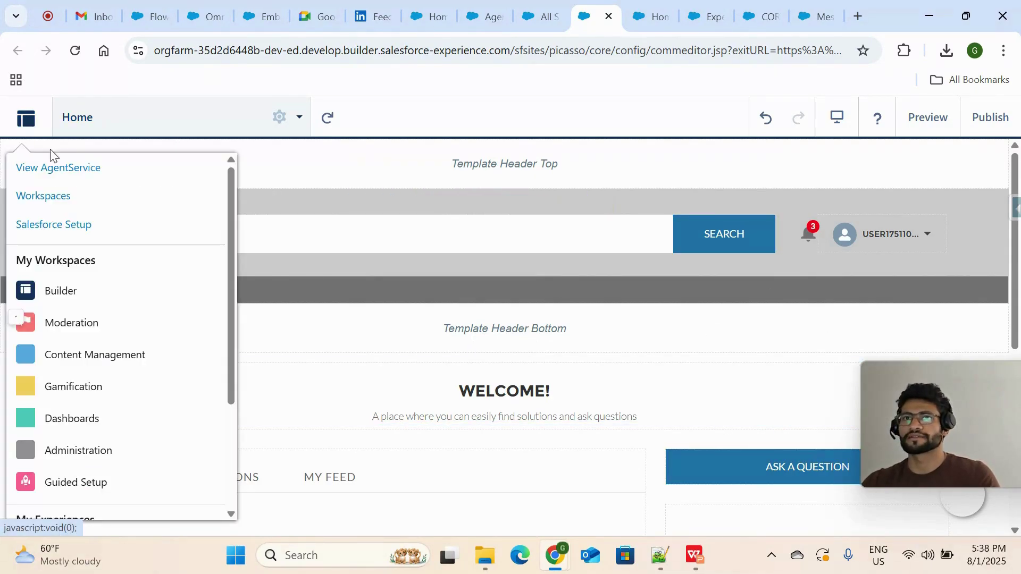
left_click(66, 169)
left_click_drag(1012, 388, 101, 8)
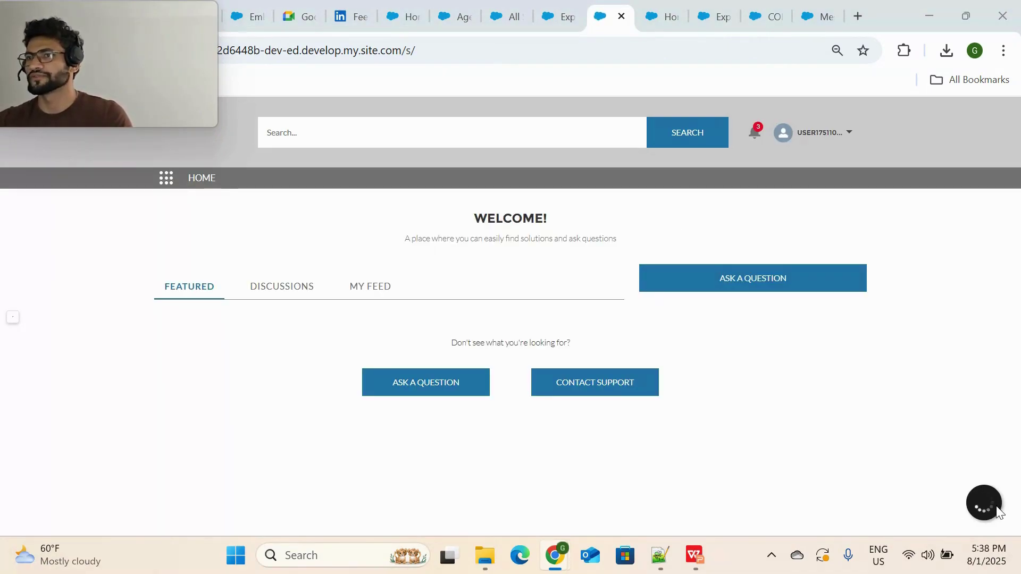
Reopen the Agentforce chat showing the RAM and crashes answer, then go to Data Cloud home.
left_click(997, 512)
left_click(984, 244)
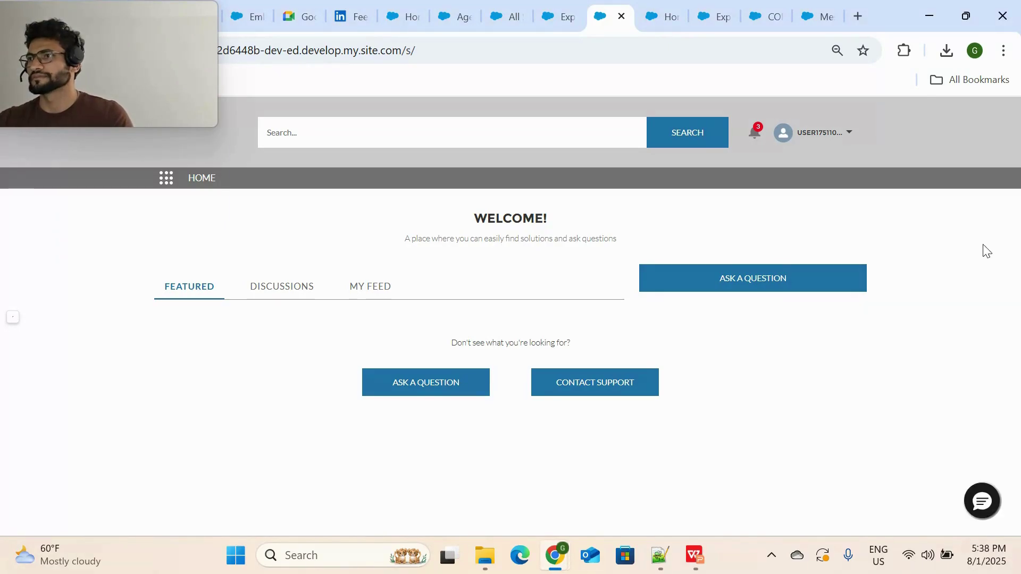
left_click(985, 245)
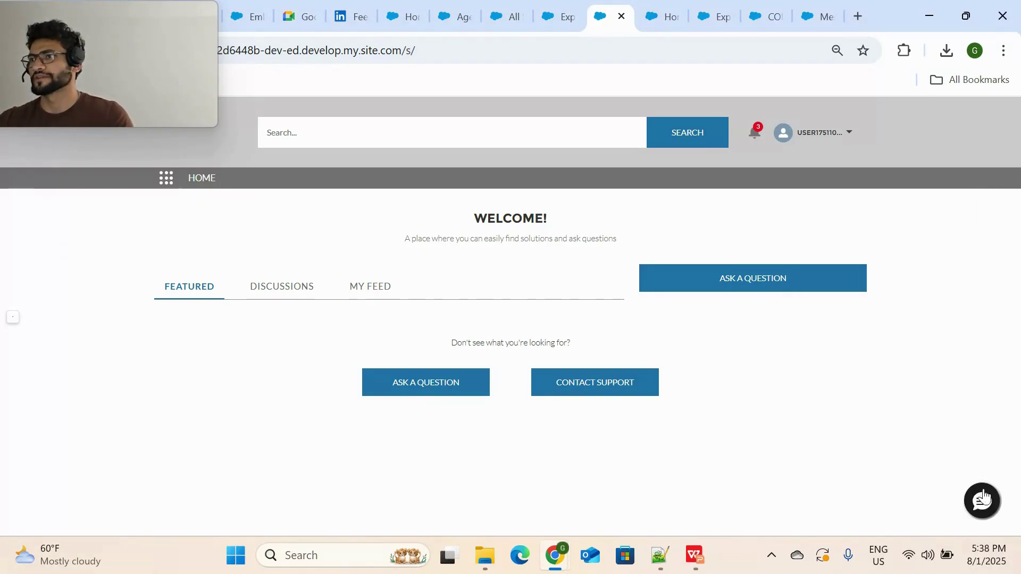
left_click(981, 516)
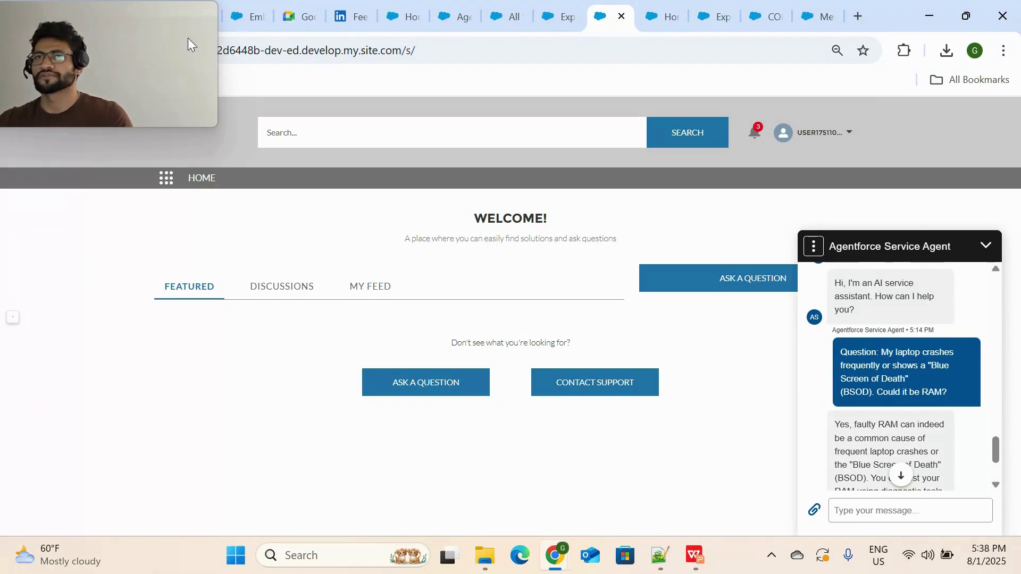
left_click_drag(129, 30, 910, 154)
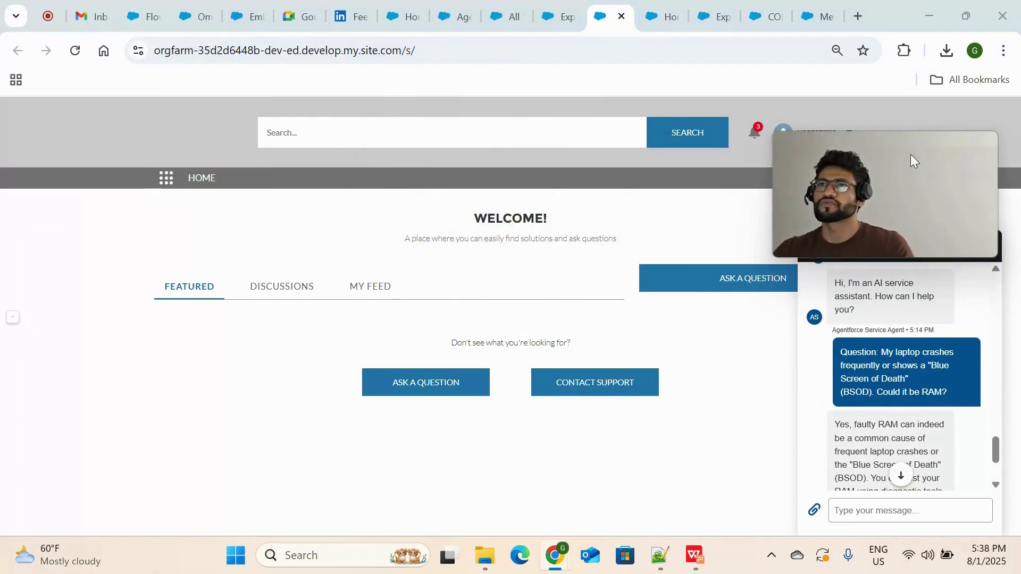
left_click(403, 19)
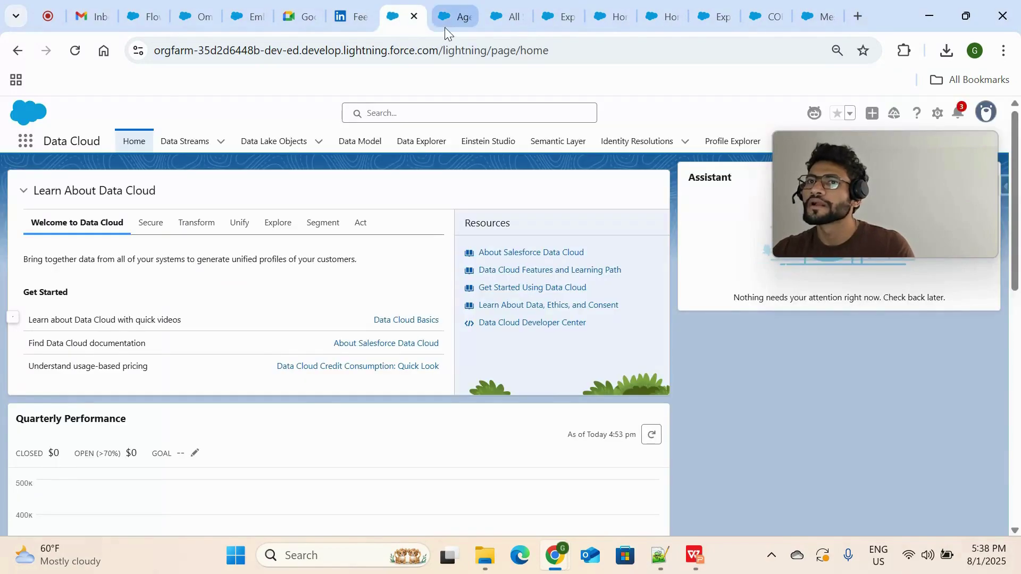
Show the Agentforce Agents list with the Service Agent's active Version 1, then bring up WPS Office.
left_click(445, 26)
scroll(413, 319, "down", 2)
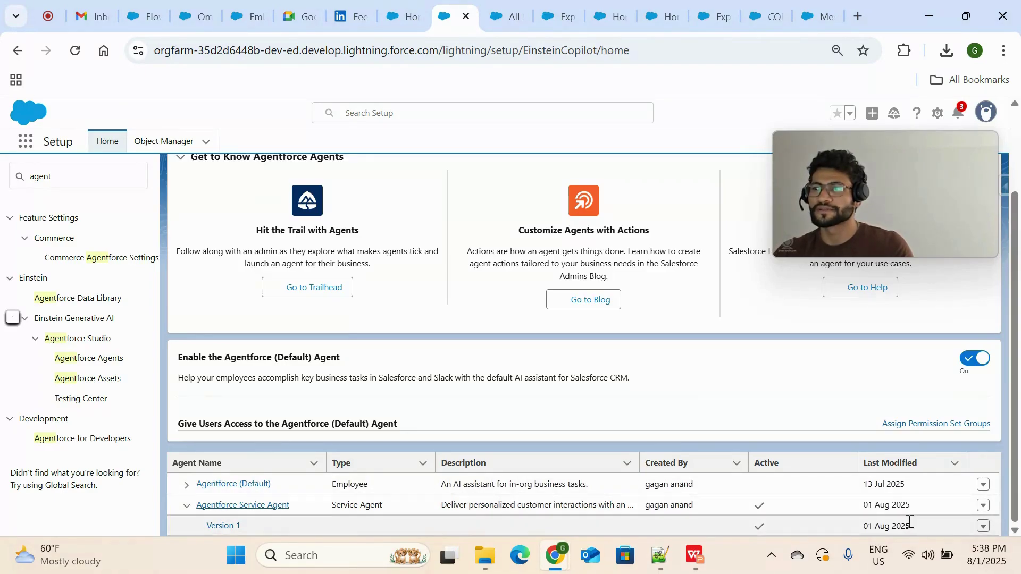
left_click_drag(910, 506, 862, 507)
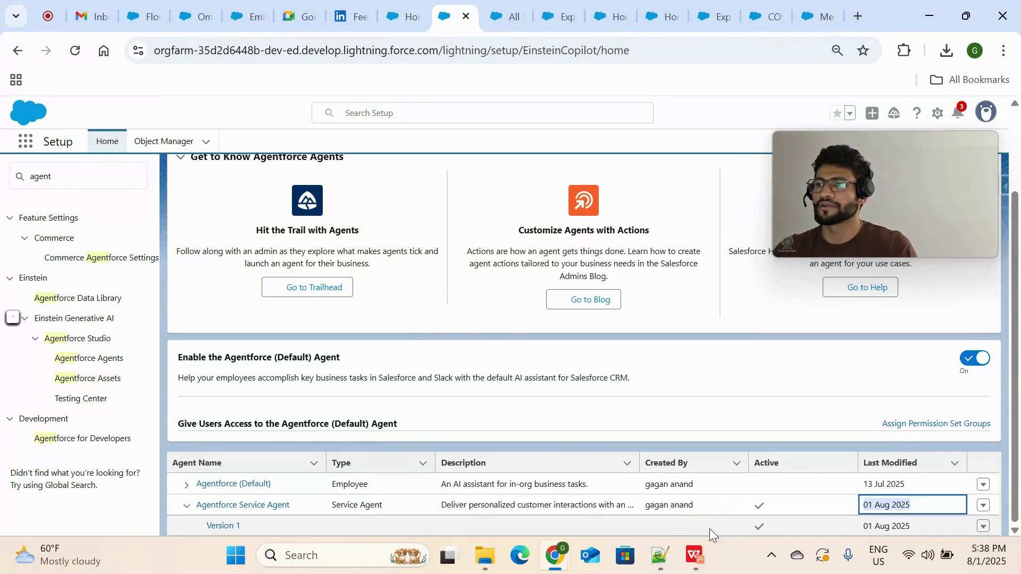
left_click(695, 556)
Review the FAQ PDF's RAM answer and the LWC.pptx checklist slide 45, then return to Setup's search.
left_click(417, 14)
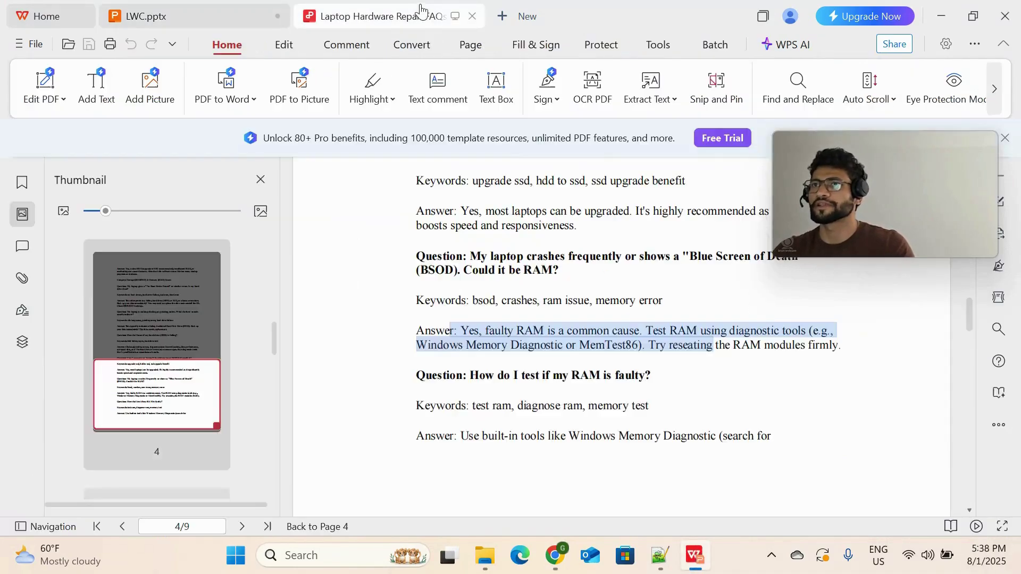
key("alt+Tab")
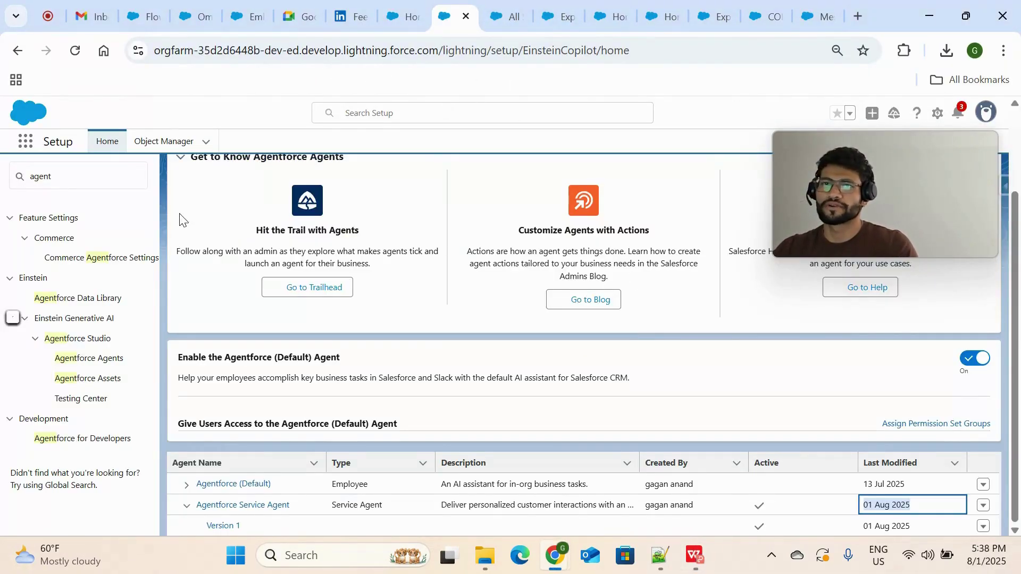
left_click(695, 555)
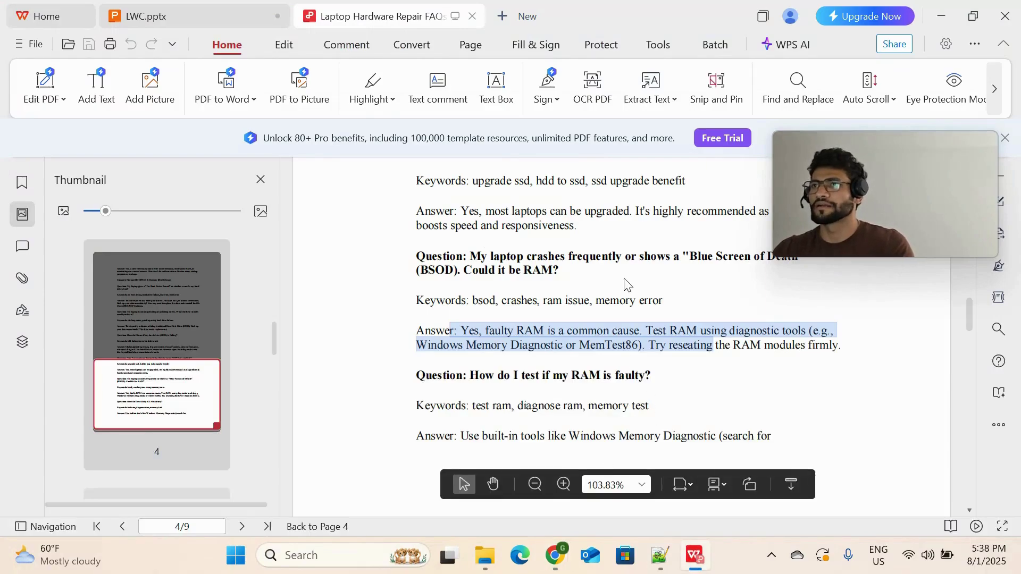
left_click(186, 29)
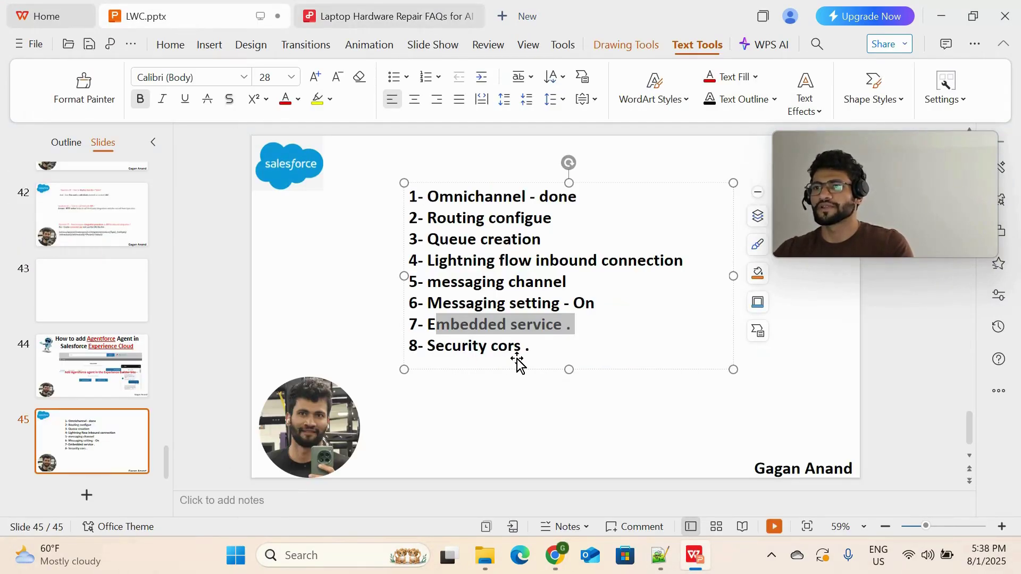
key("alt+Tab")
left_click(93, 169)
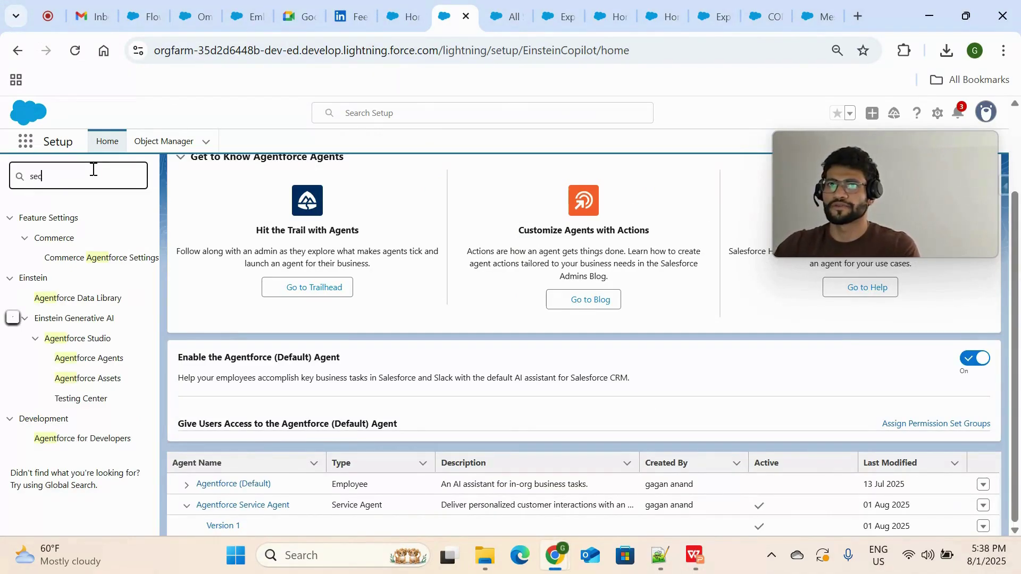
Search Quick Find for 'security' and 'cor' to open the CORS settings page.
type("security")
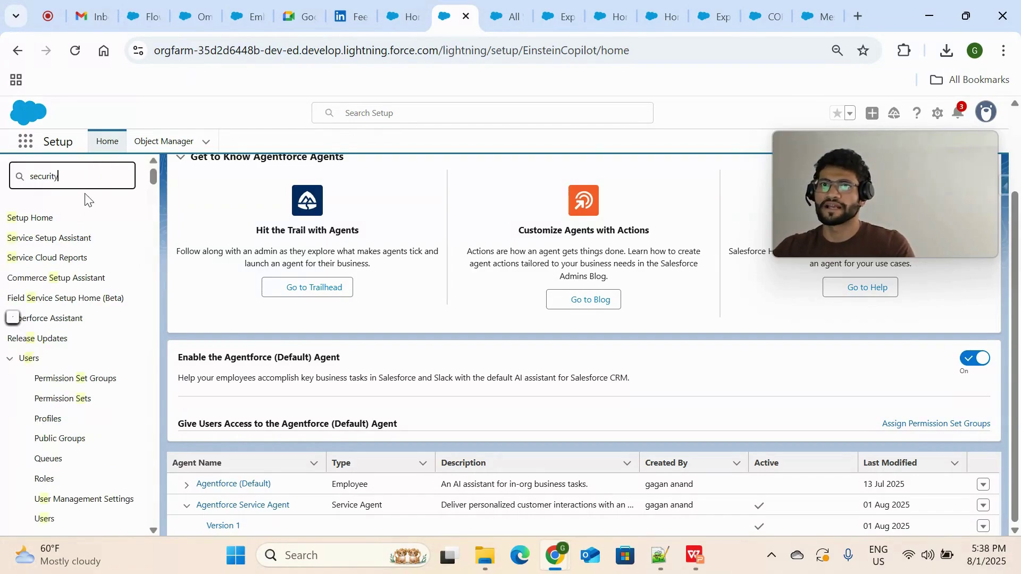
scroll(87, 435, "down", 10)
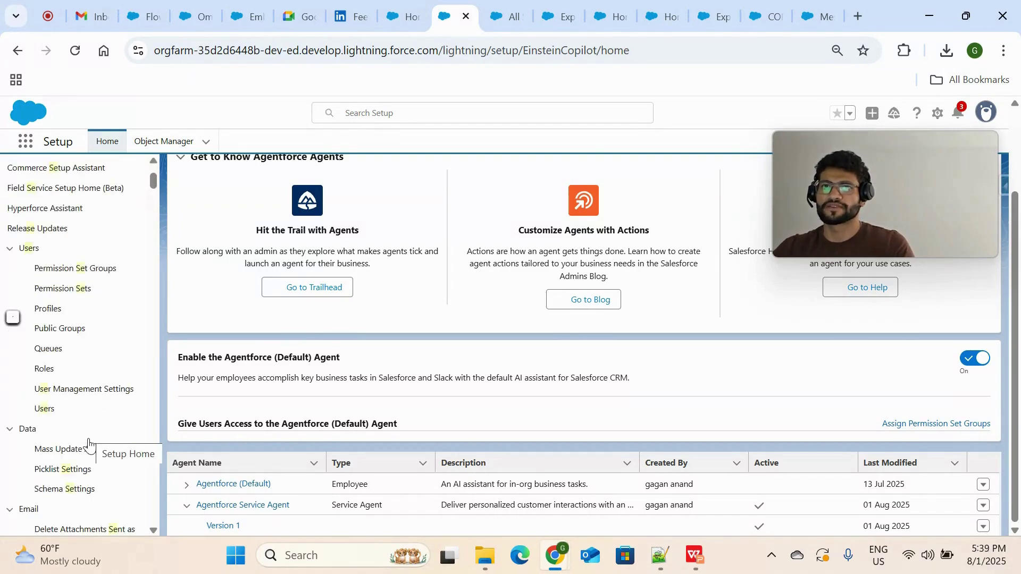
scroll(88, 444, "up", 15)
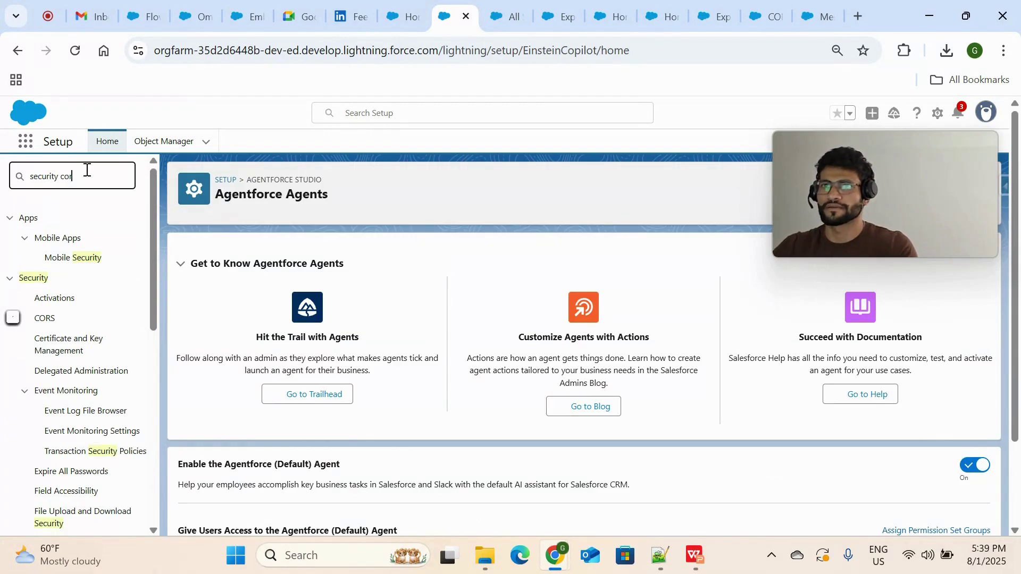
type("cor")
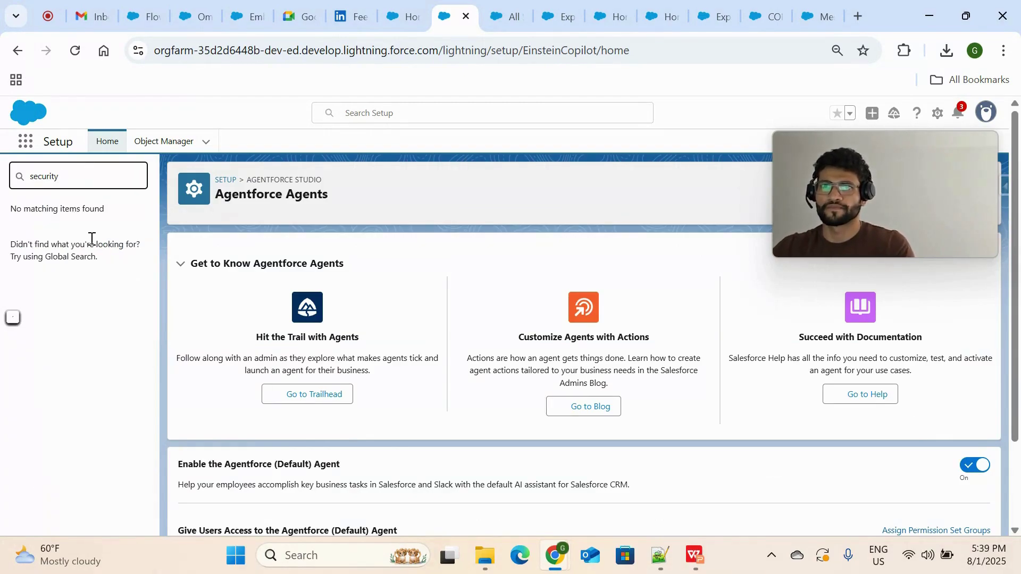
left_click(51, 318)
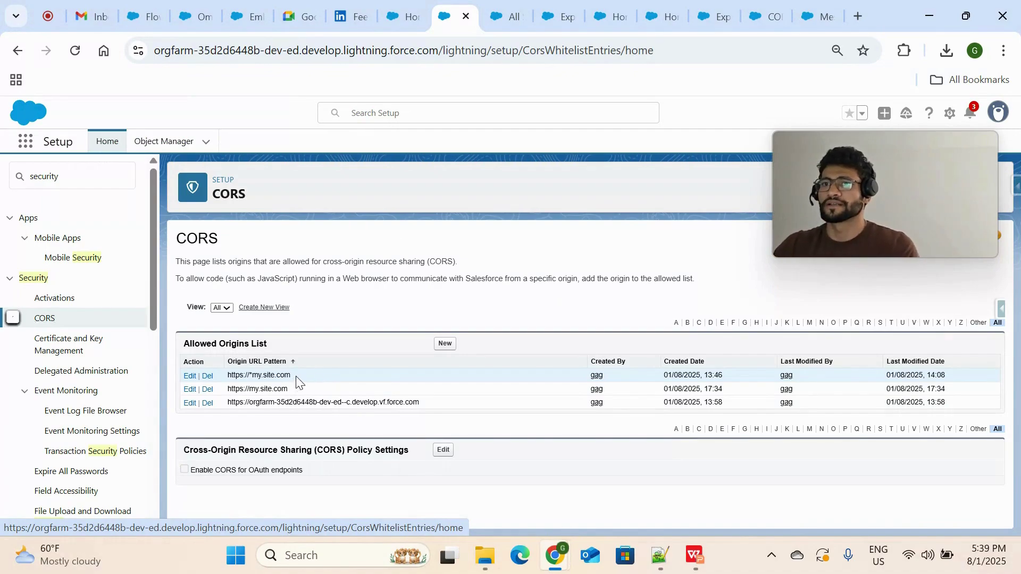
left_click_drag(296, 377, 236, 380)
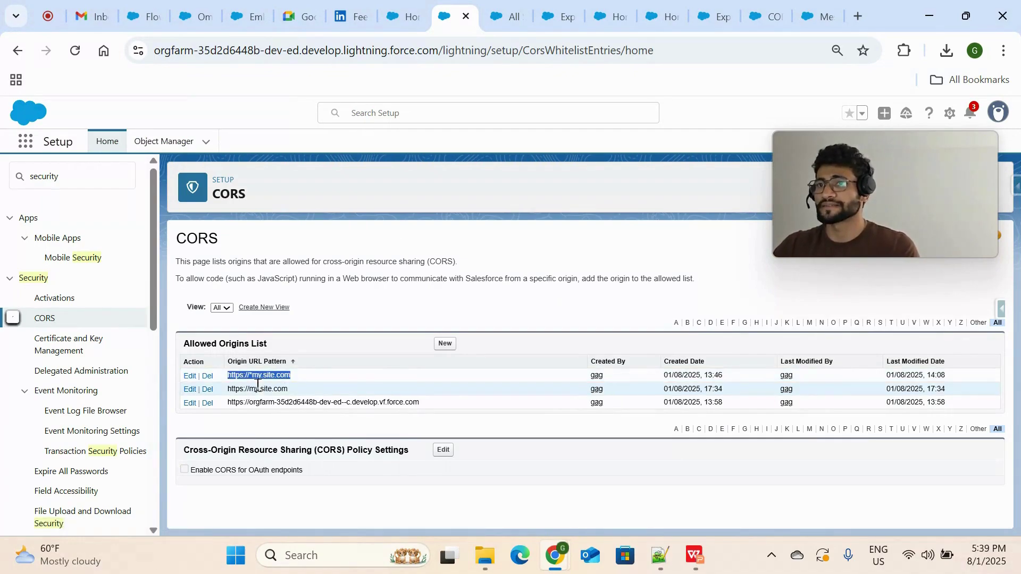
left_click(295, 380)
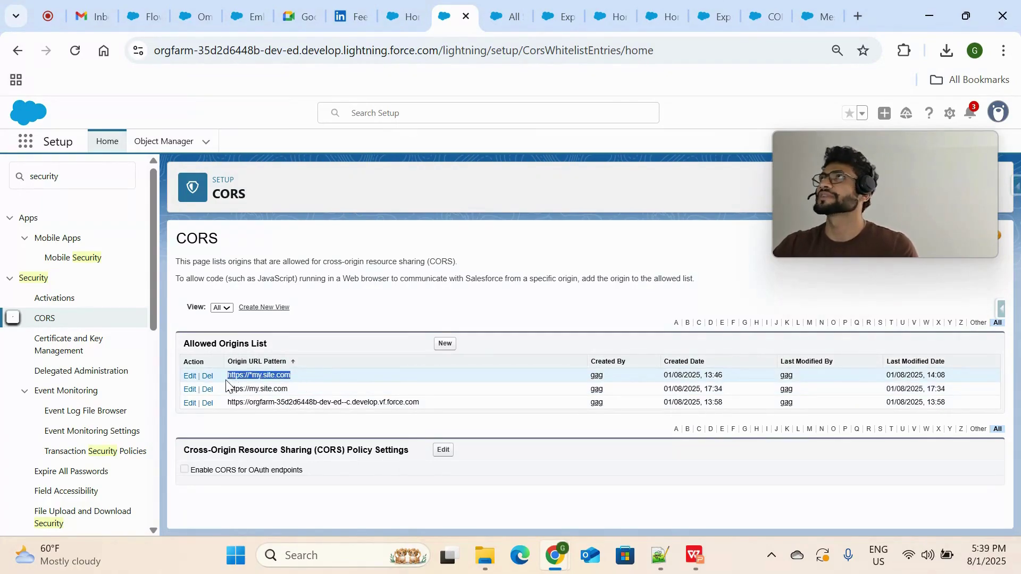
left_click(227, 388, "shift")
left_click(277, 388)
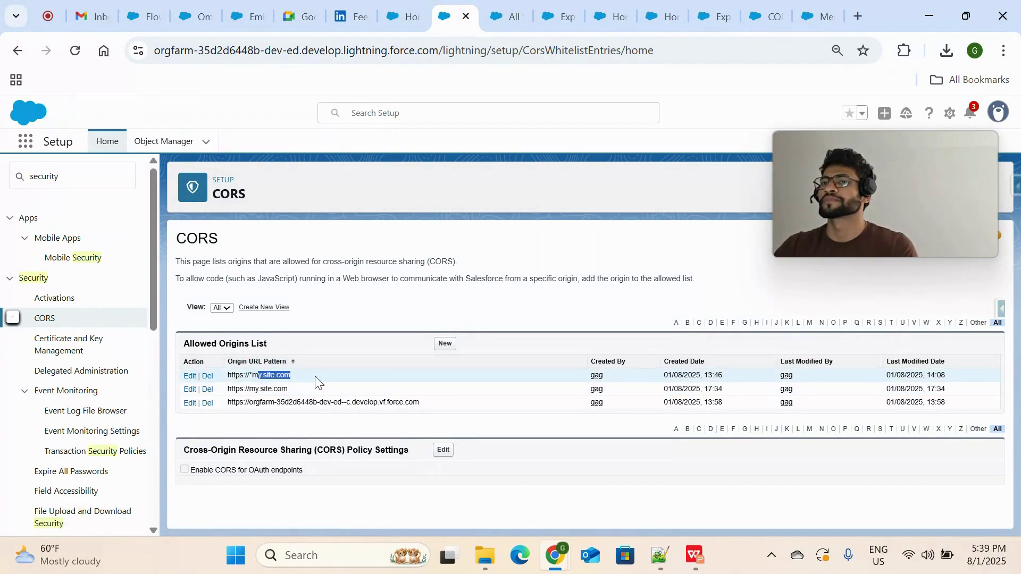
left_click_drag(223, 376, 220, 375)
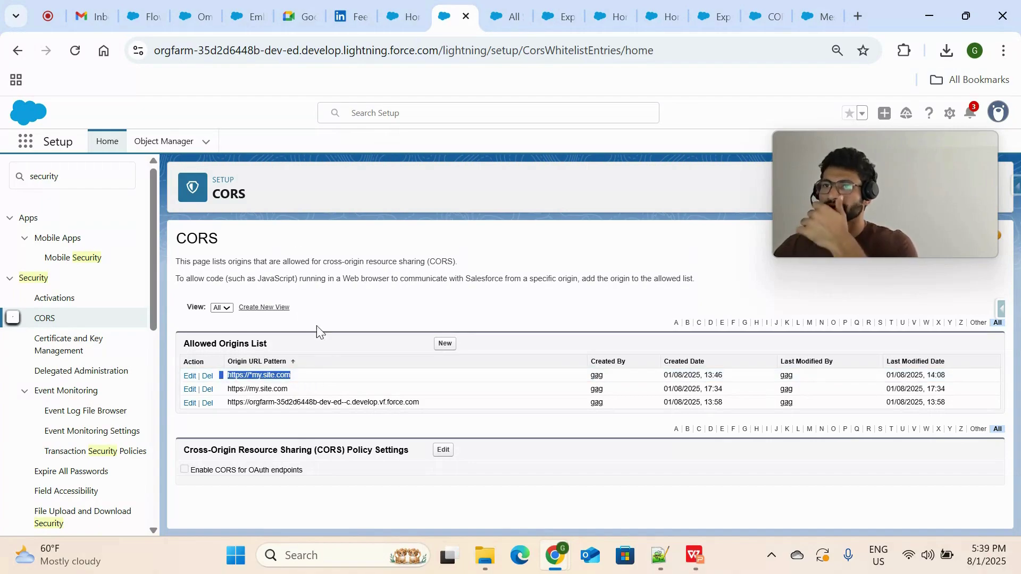
left_click(303, 373)
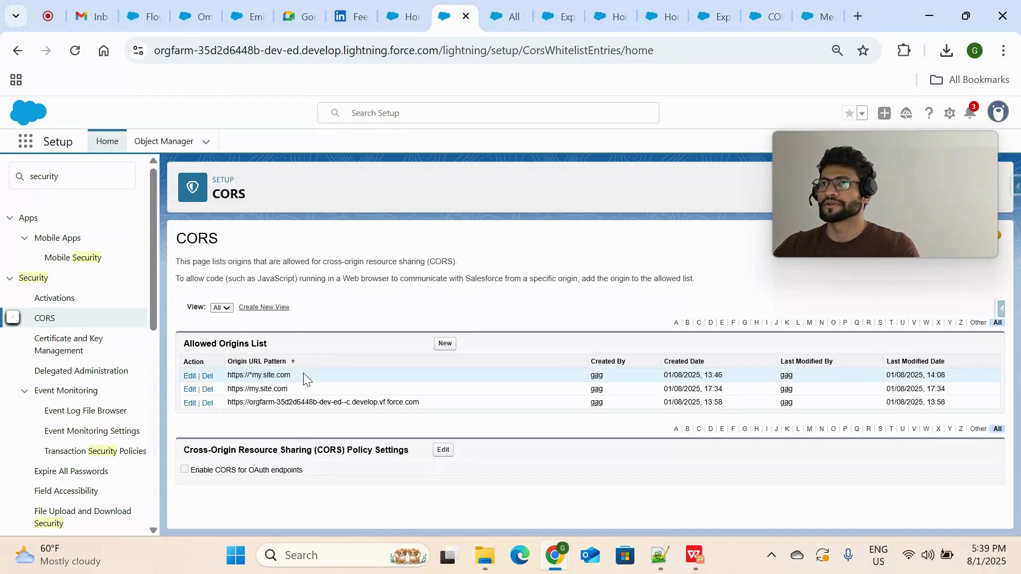
left_click(494, 17)
left_click(545, 5)
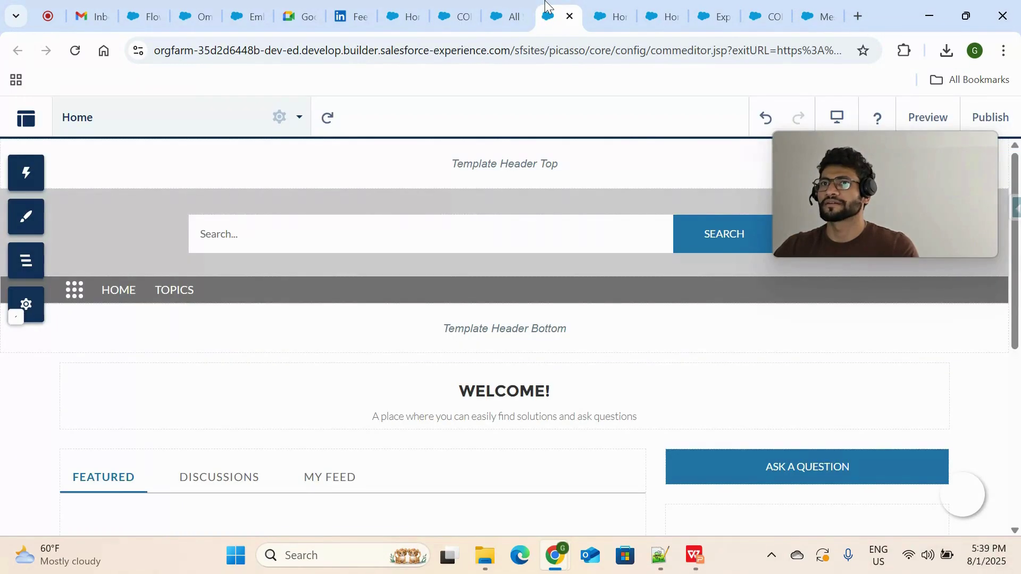
left_click(608, 14)
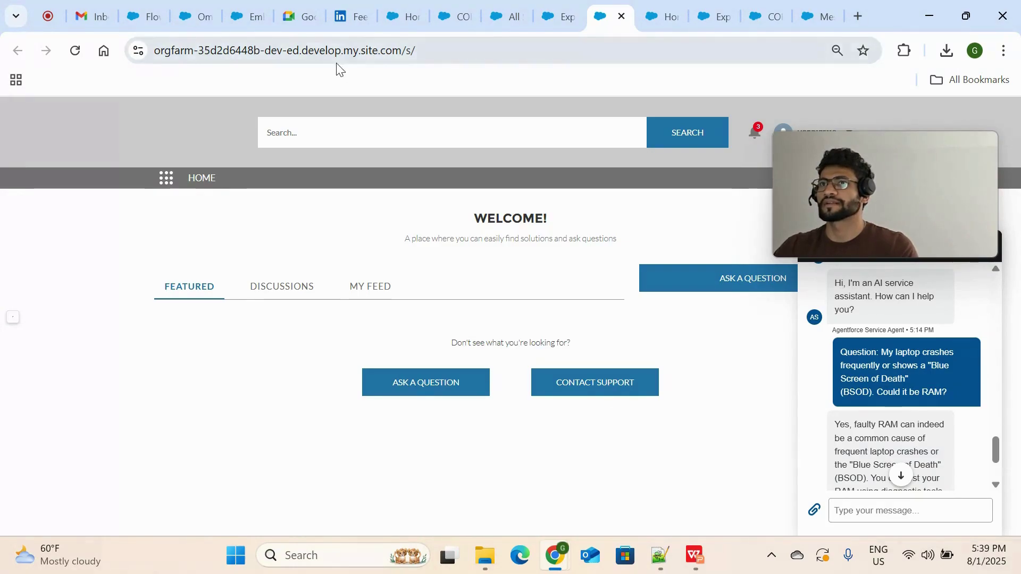
left_click(442, 60)
left_click_drag(442, 61, 150, 53)
left_click(559, 16)
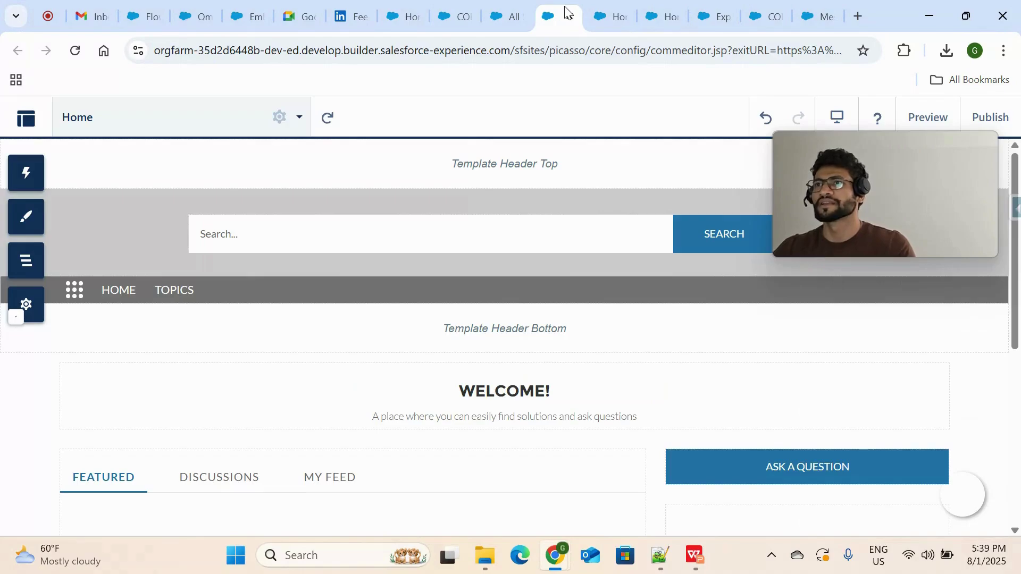
left_click(609, 16)
left_click(511, 16)
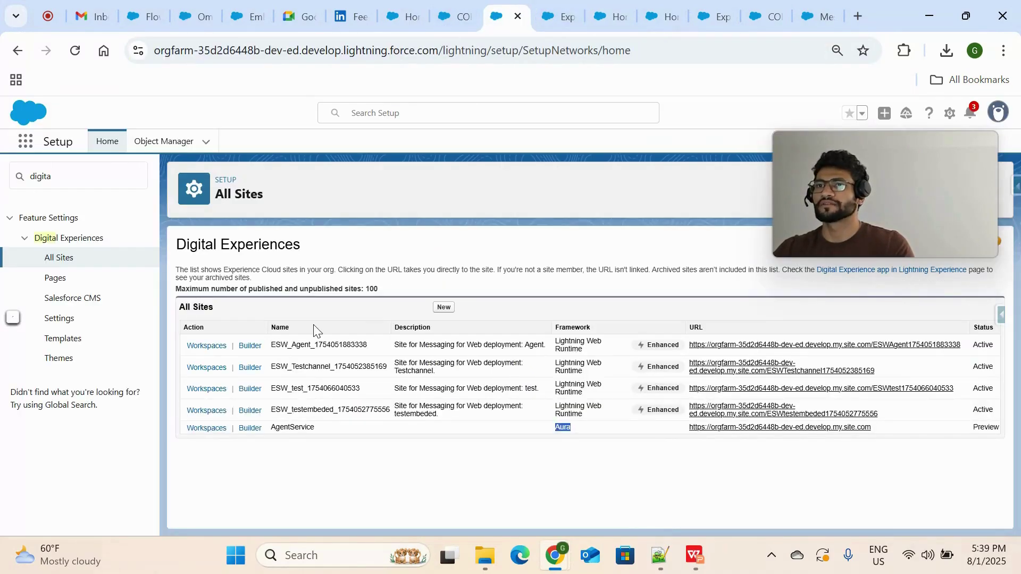
left_click(453, 16)
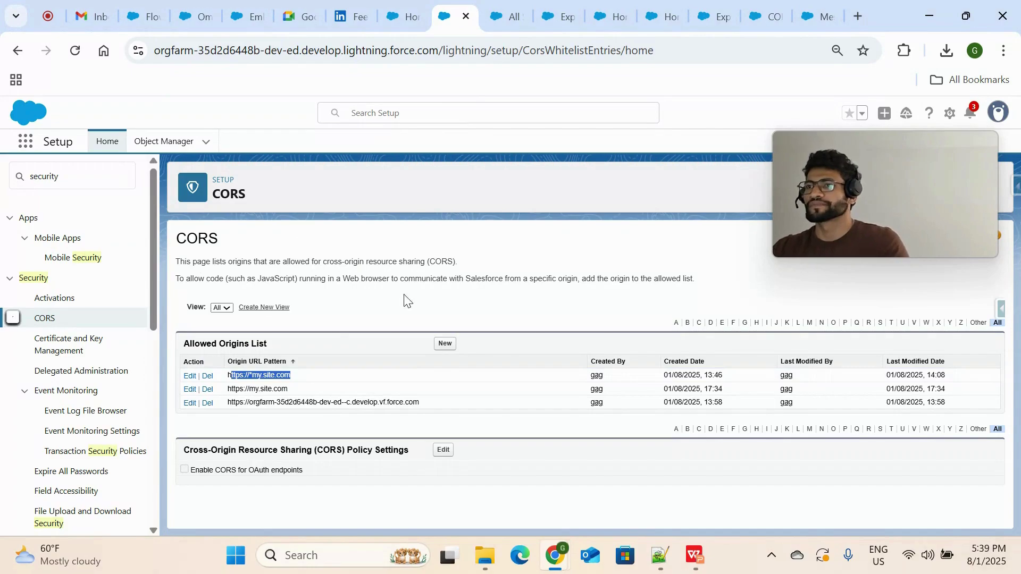
left_click(500, 7)
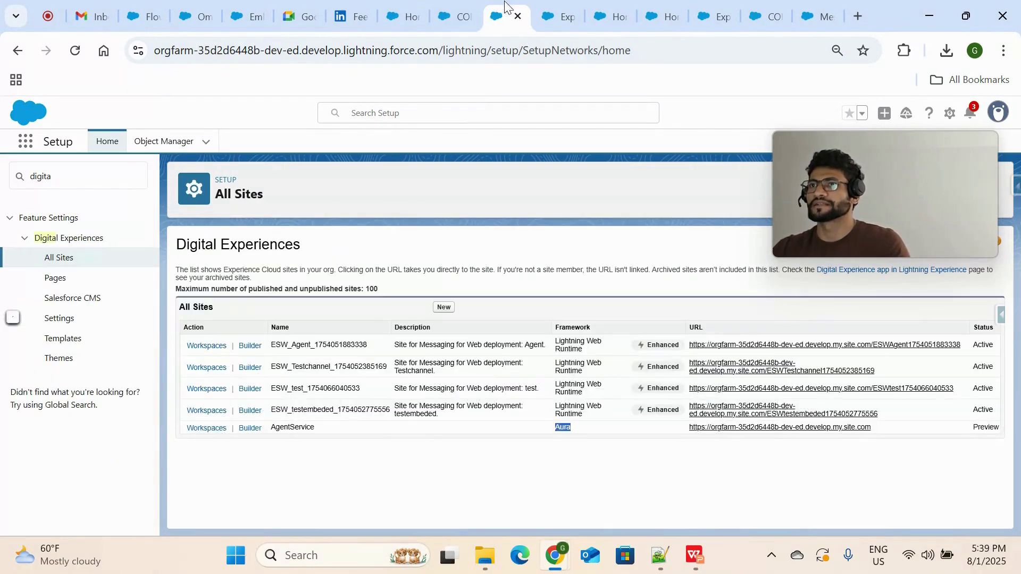
left_click(569, 7)
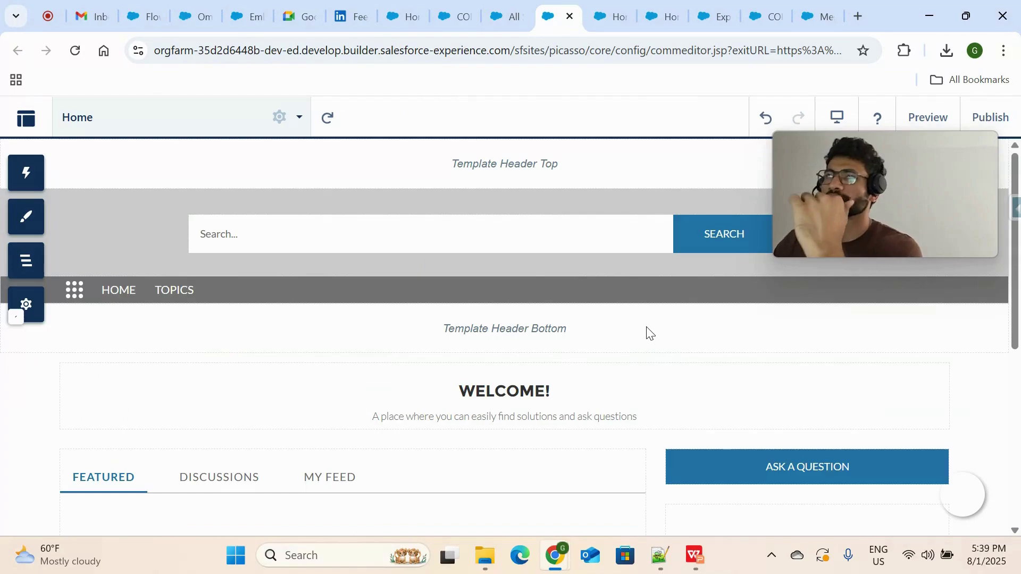